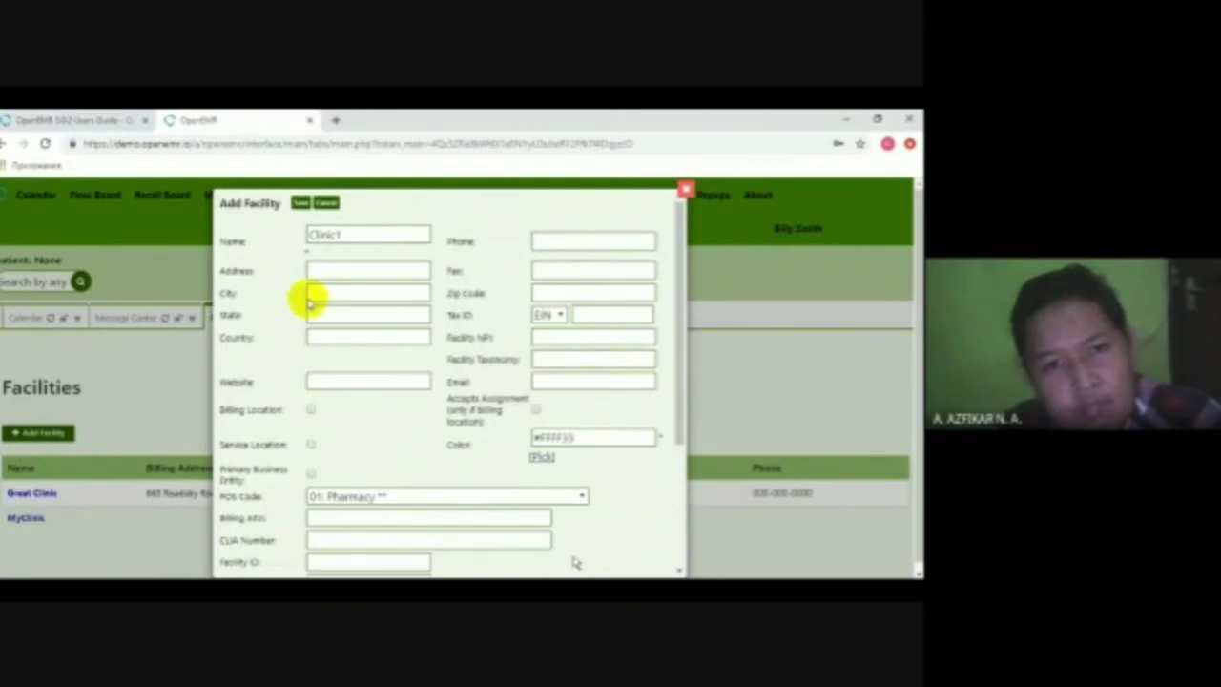
- Save the new facility Clinic1, then switch to the practical-tasks PDF
scroll(373, 455, down, 3)
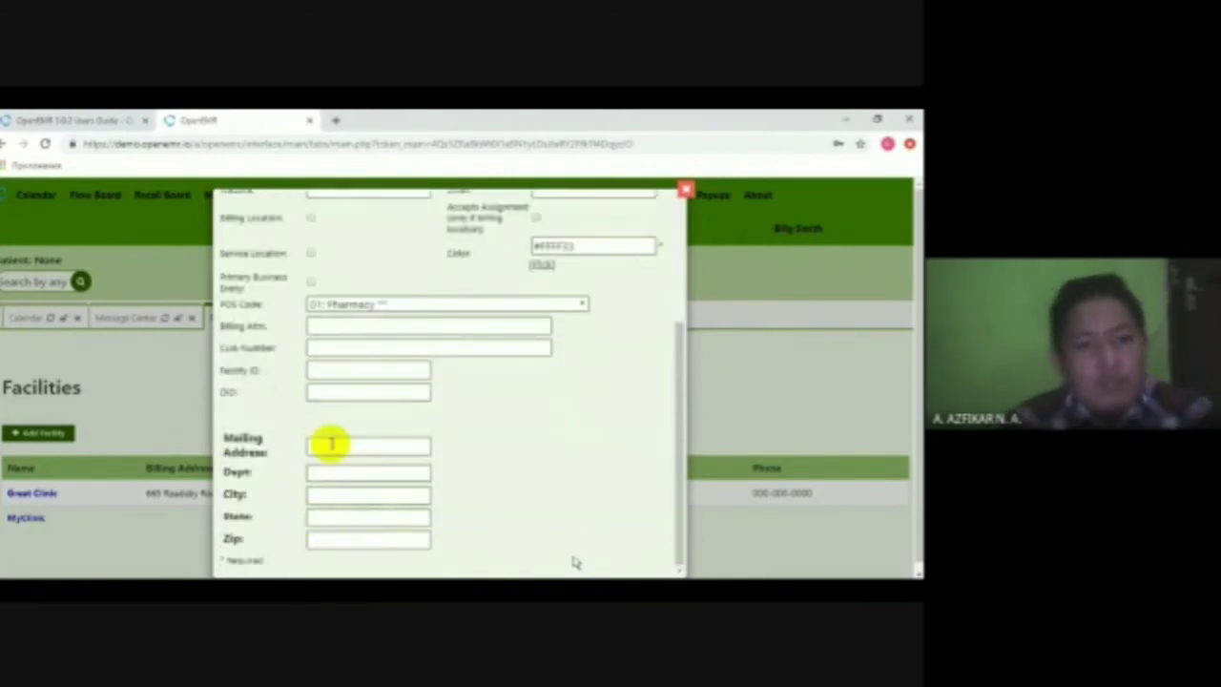
scroll(360, 444, up, 4)
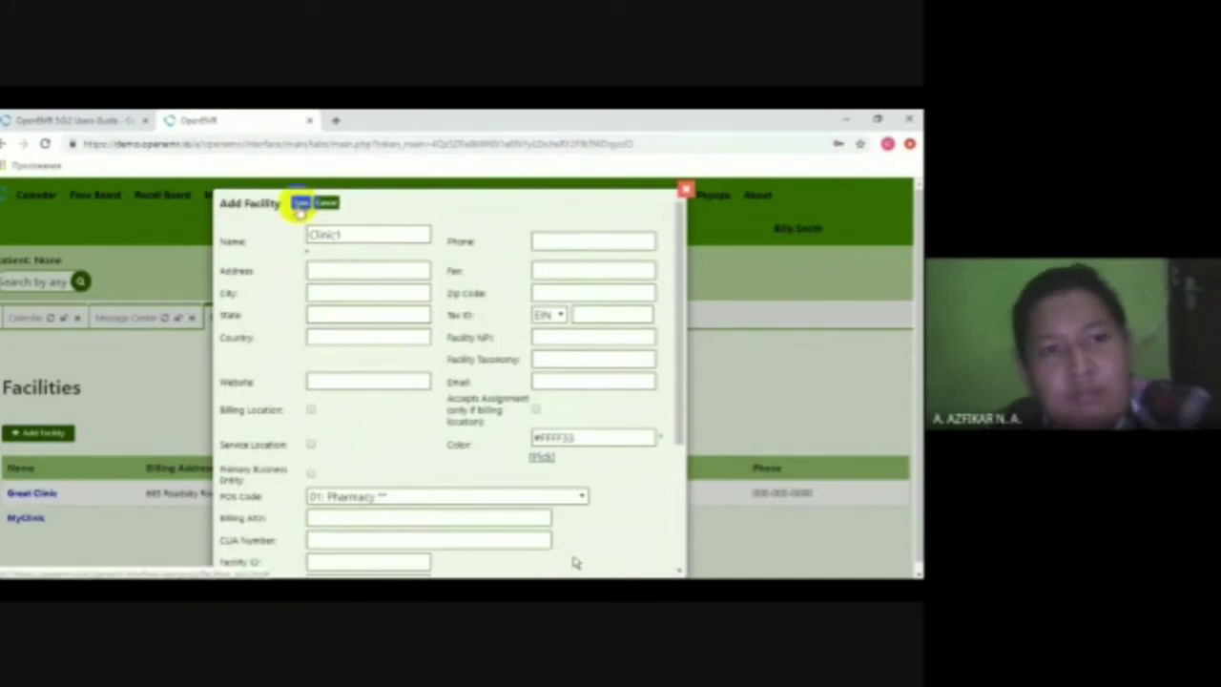
click(299, 204)
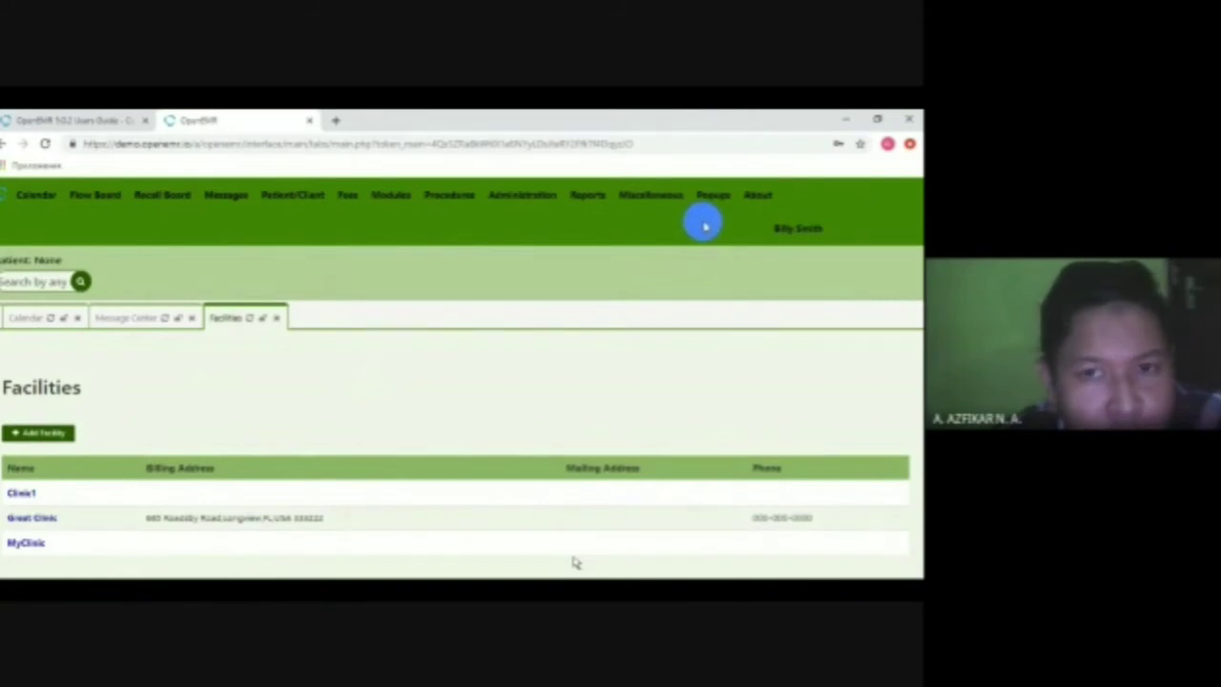
key(alt+Tab)
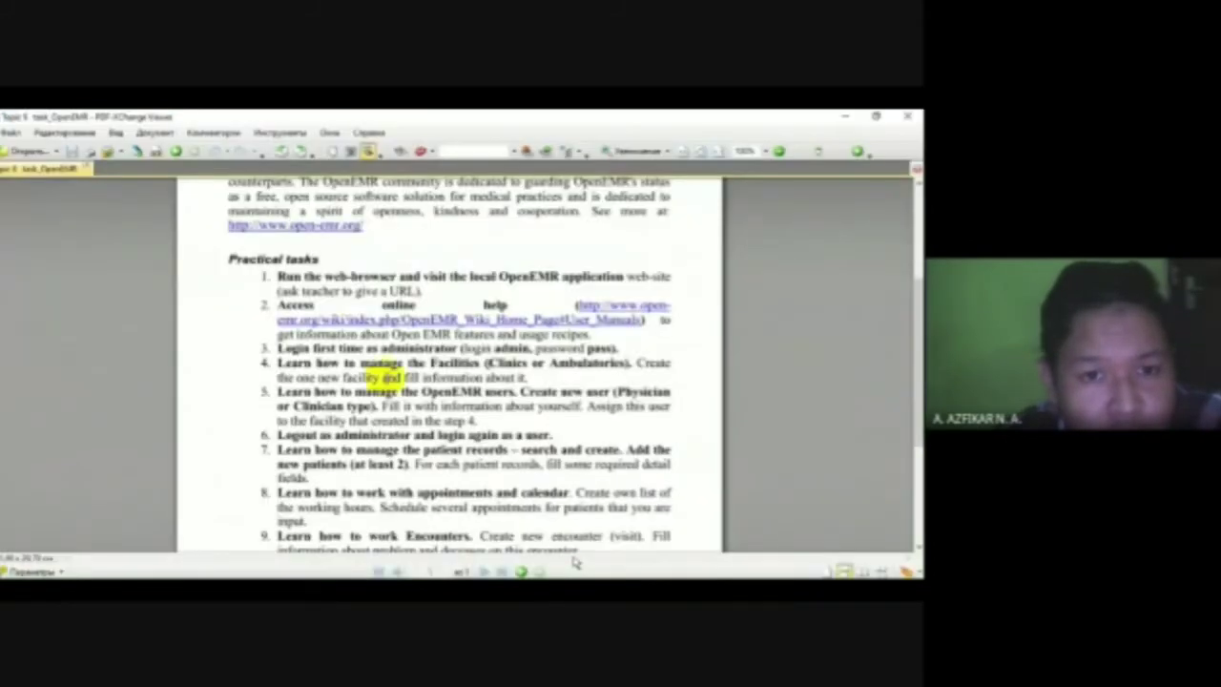
- Highlight task 5, about creating a new user, in the PDF
drag(278, 392, 361, 395)
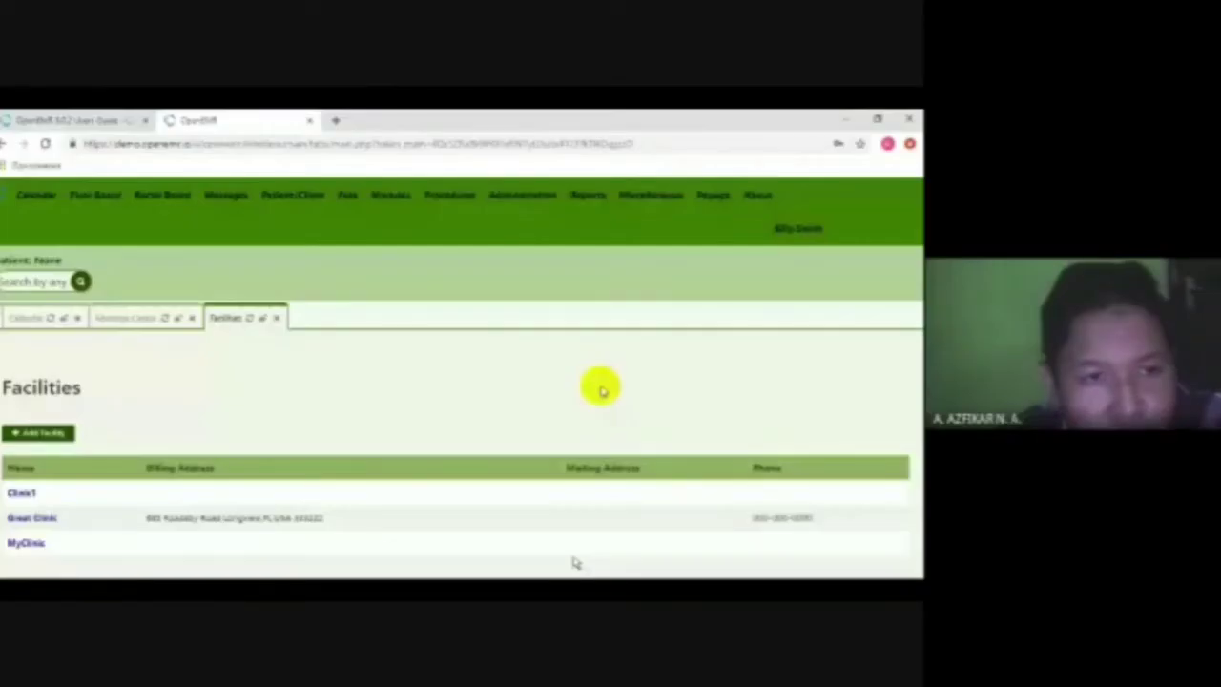
- Back in OpenEMR, open Administration > Users to list the existing accounts
key(alt+Tab)
key(alt+Tab)
click(520, 195)
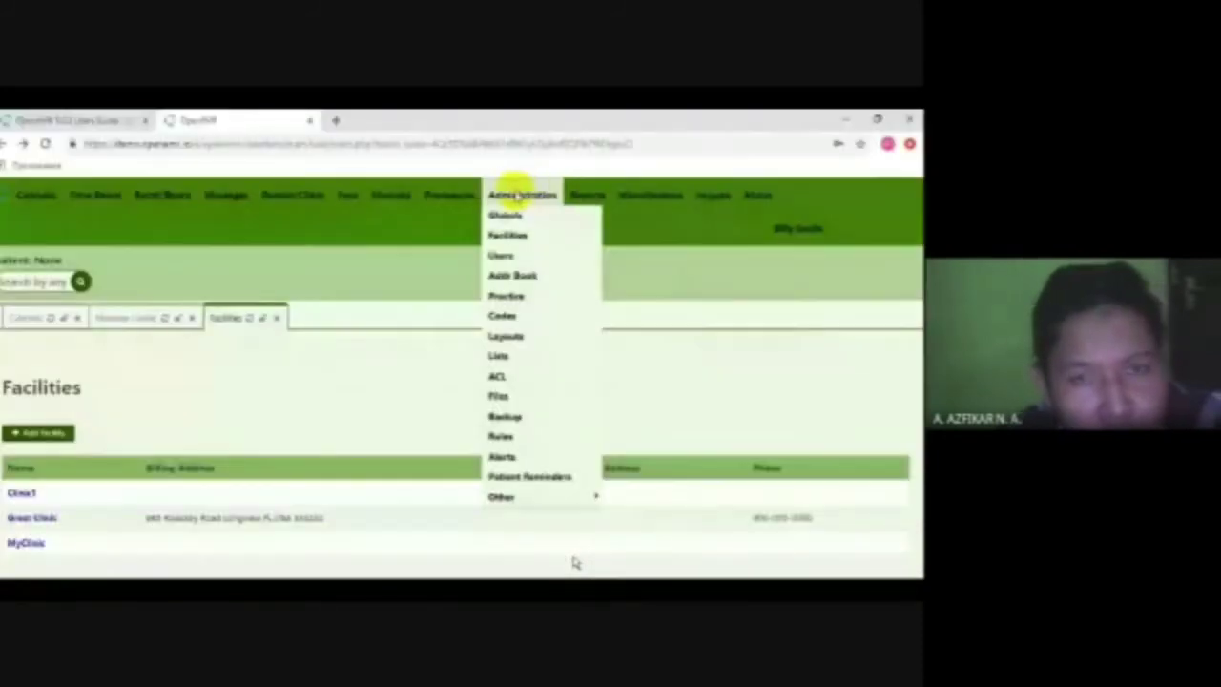
click(505, 255)
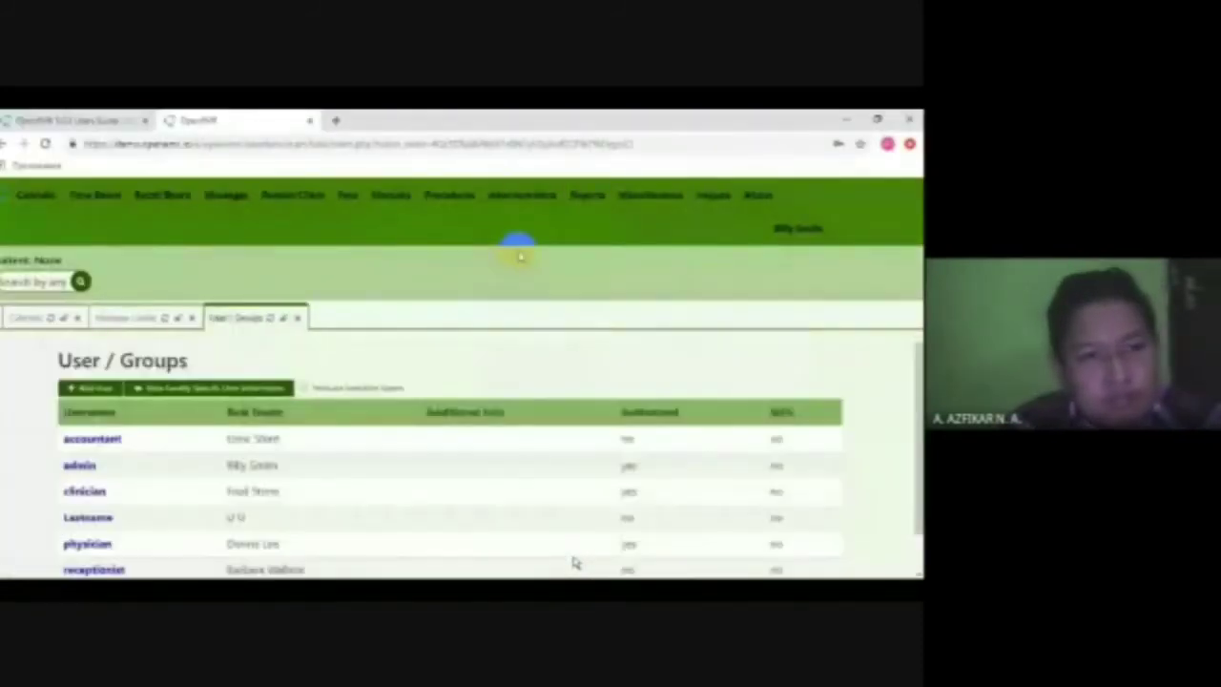
scroll(575, 563, down, 1)
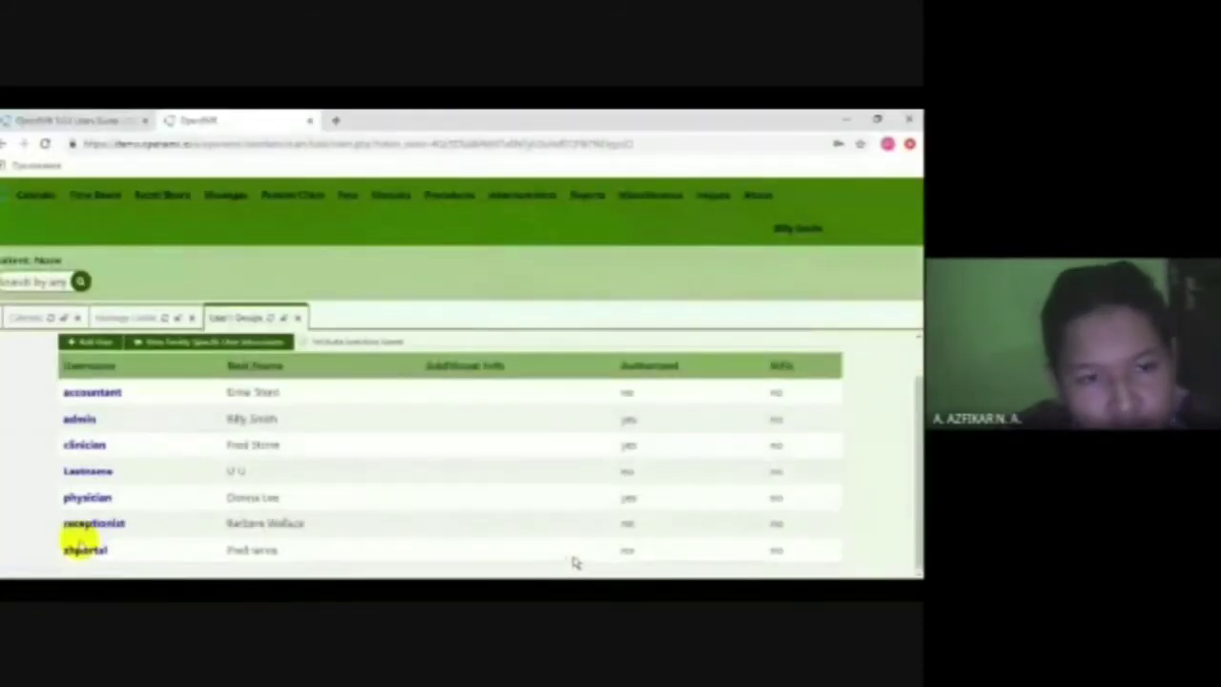
scroll(575, 563, up, 1)
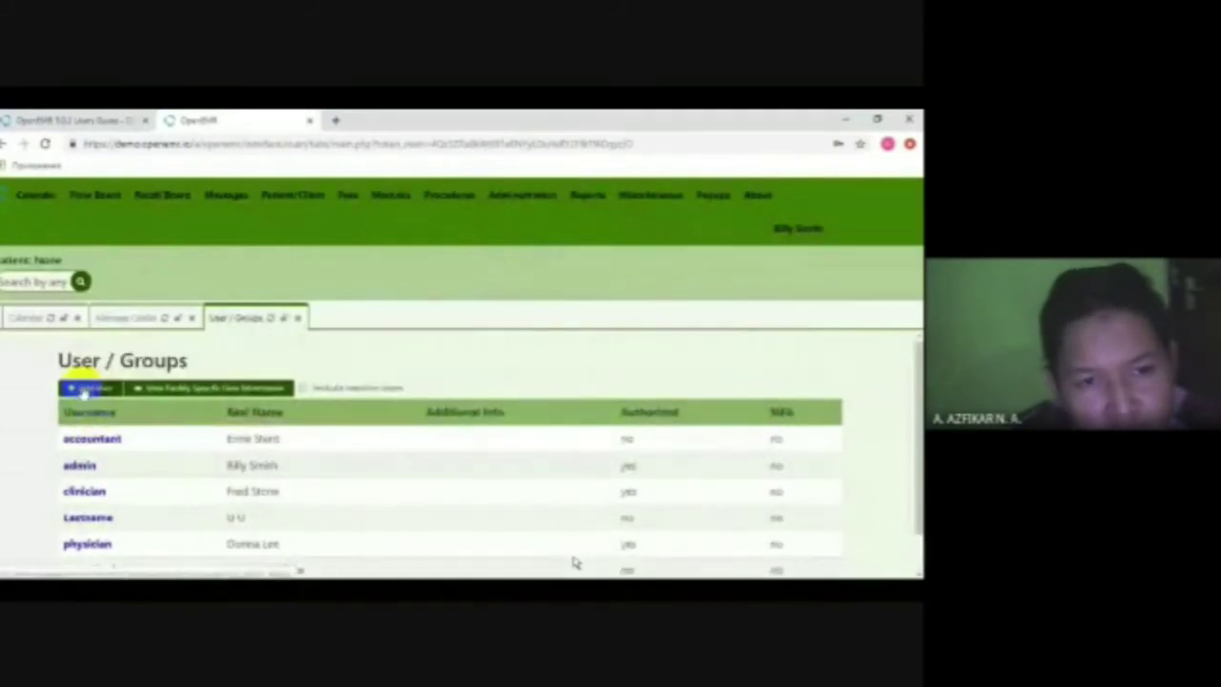
- Add user User1 named UserFN UserLN, entering its password and the administrator's password
click(84, 388)
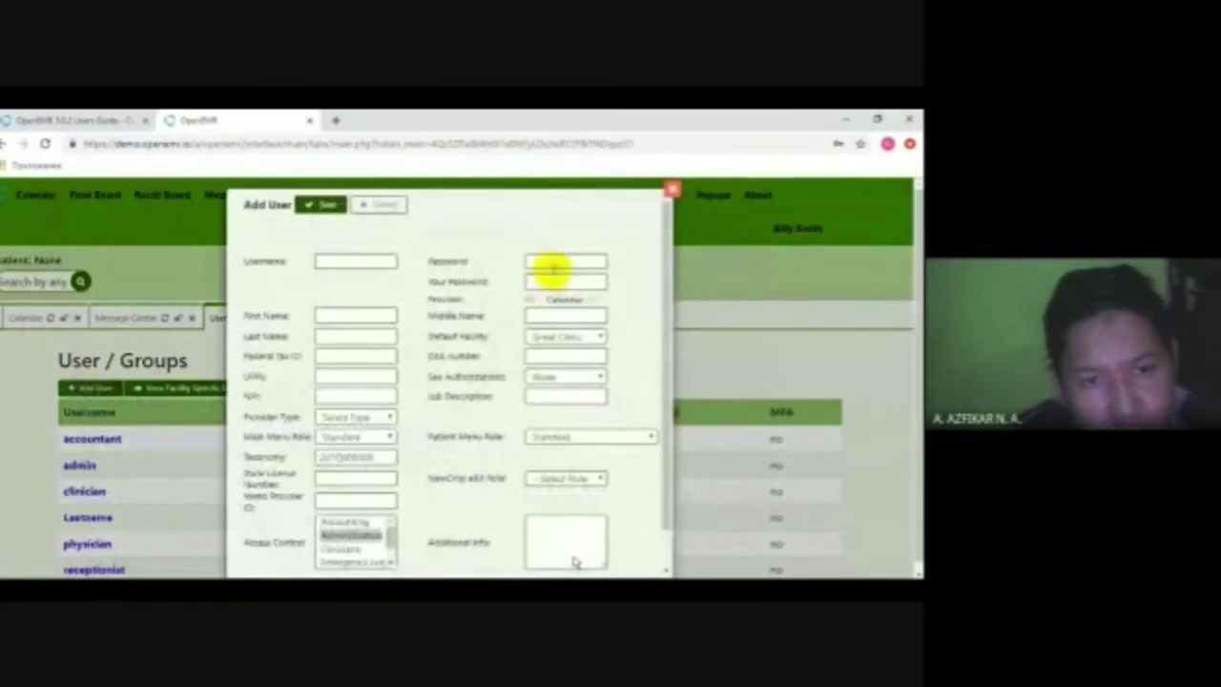
click(324, 261)
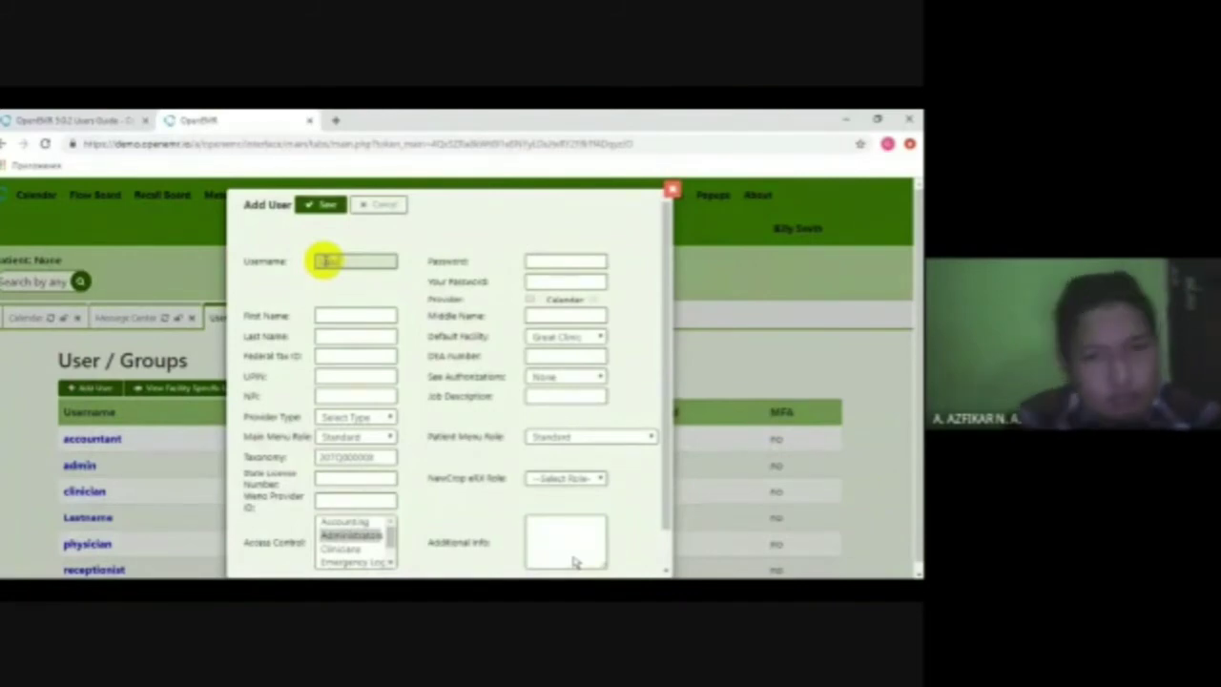
click(335, 314)
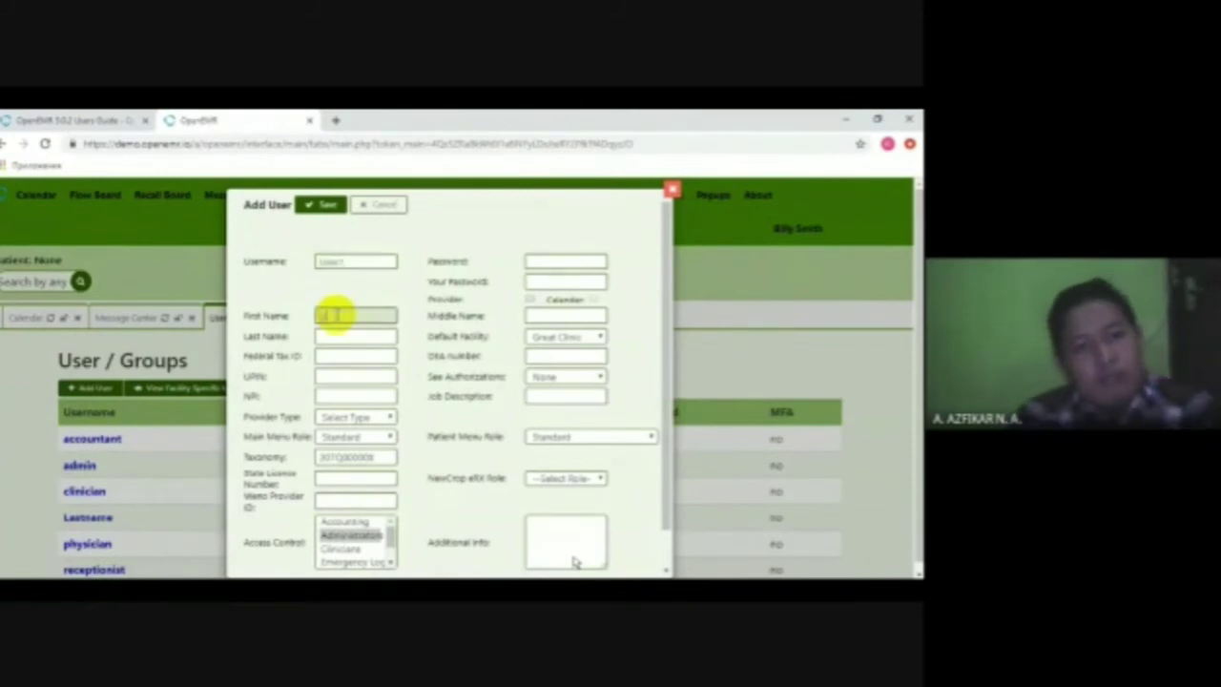
text(User1)
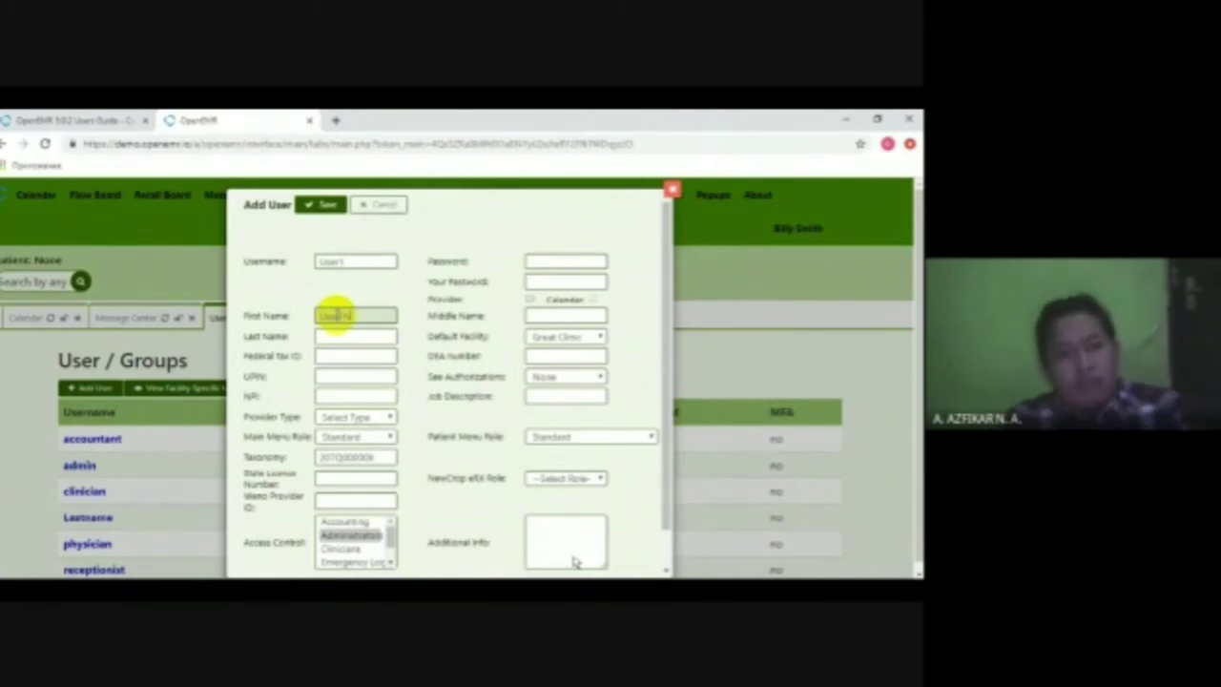
click(329, 335)
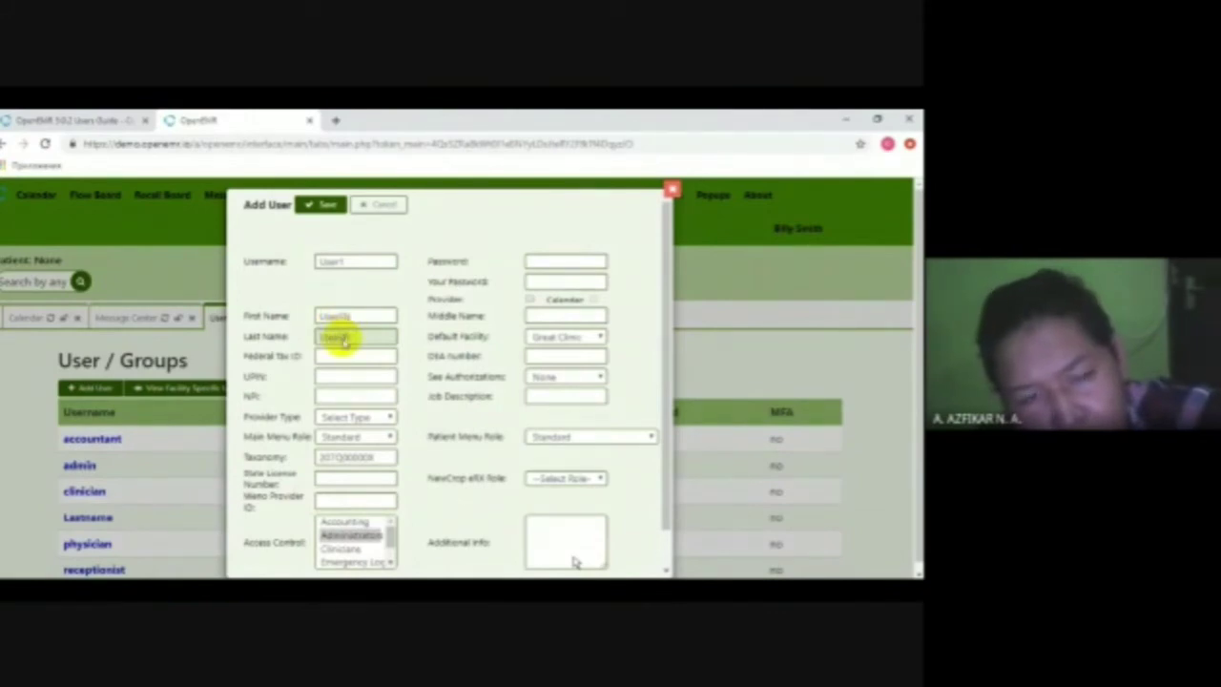
click(553, 263)
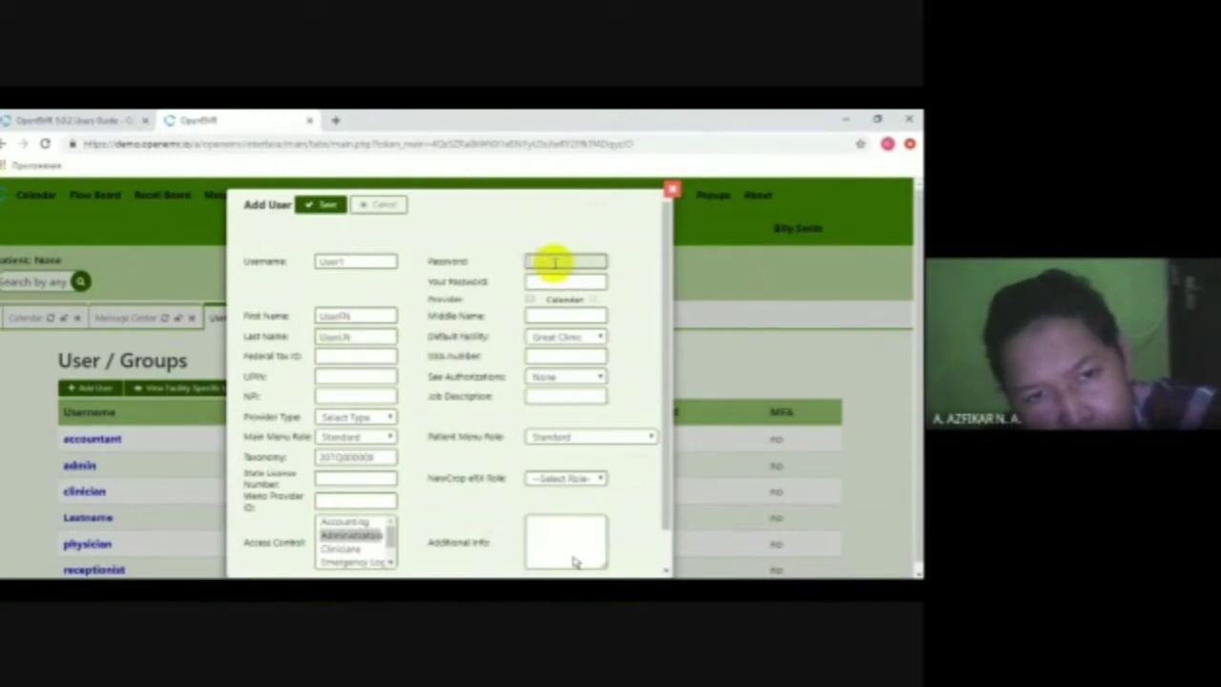
click(331, 262)
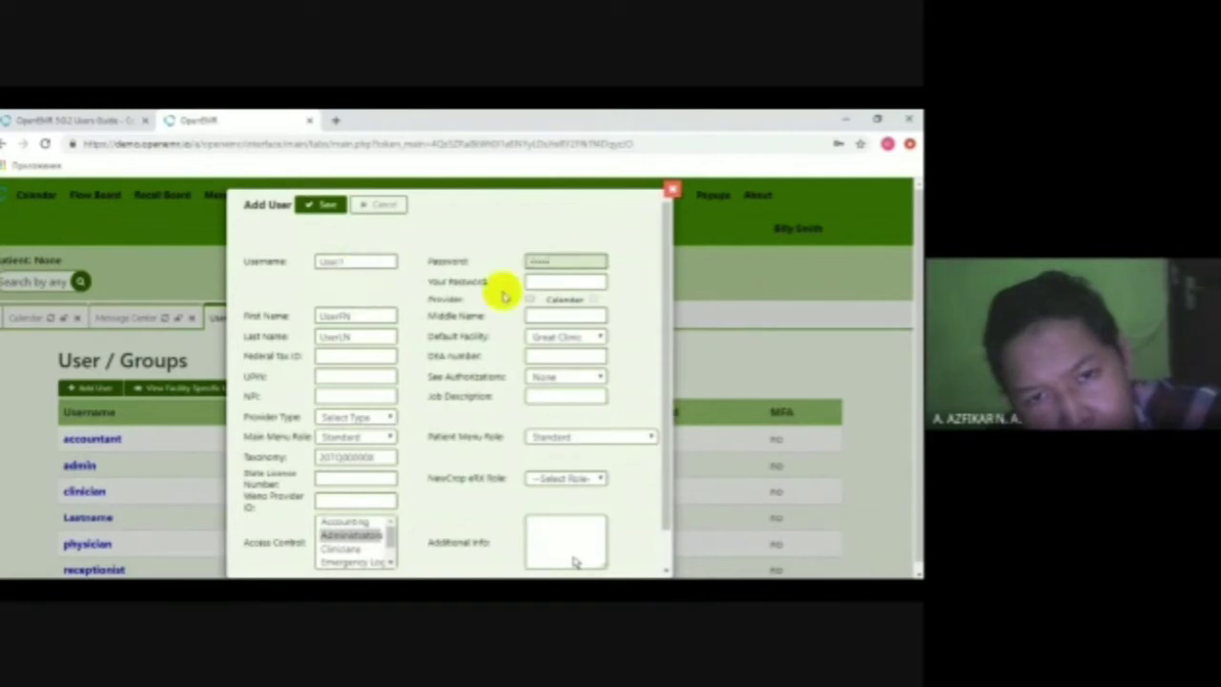
click(542, 282)
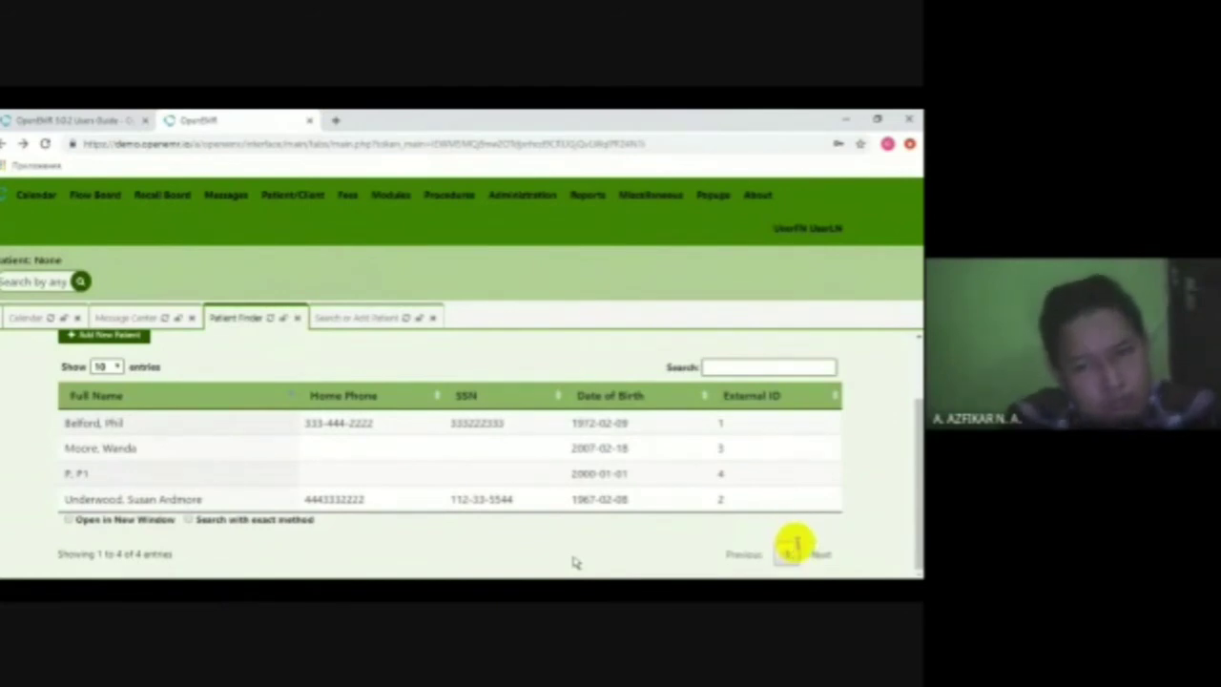
click(727, 365)
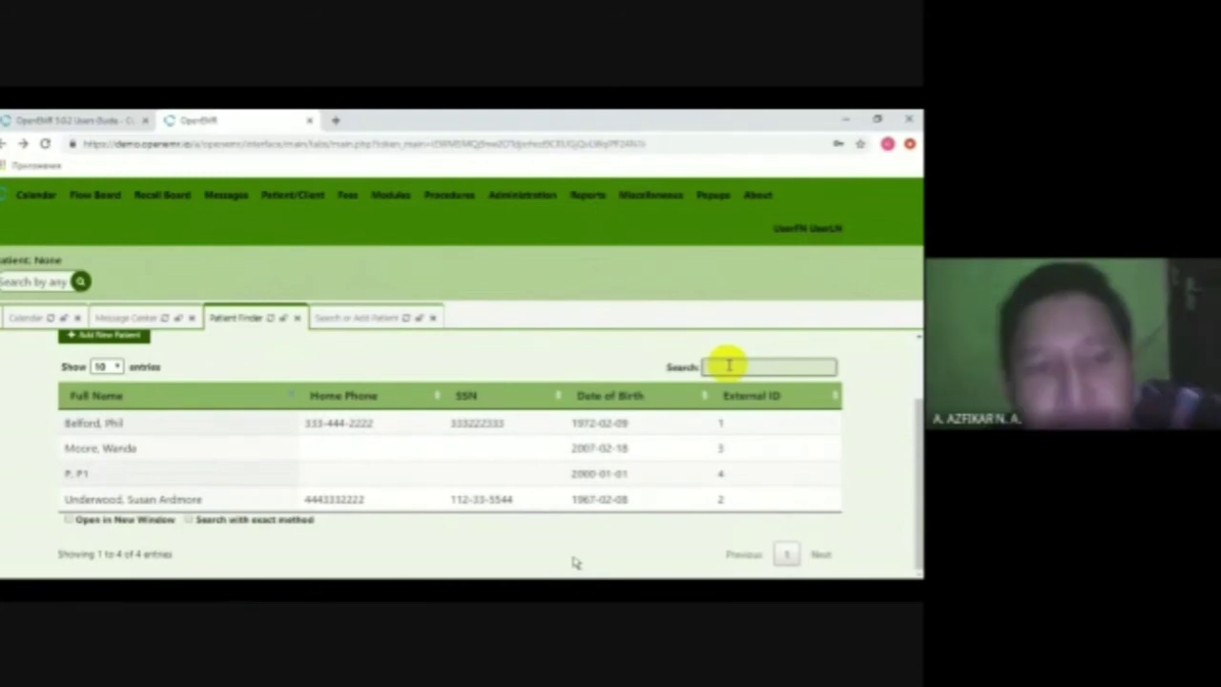
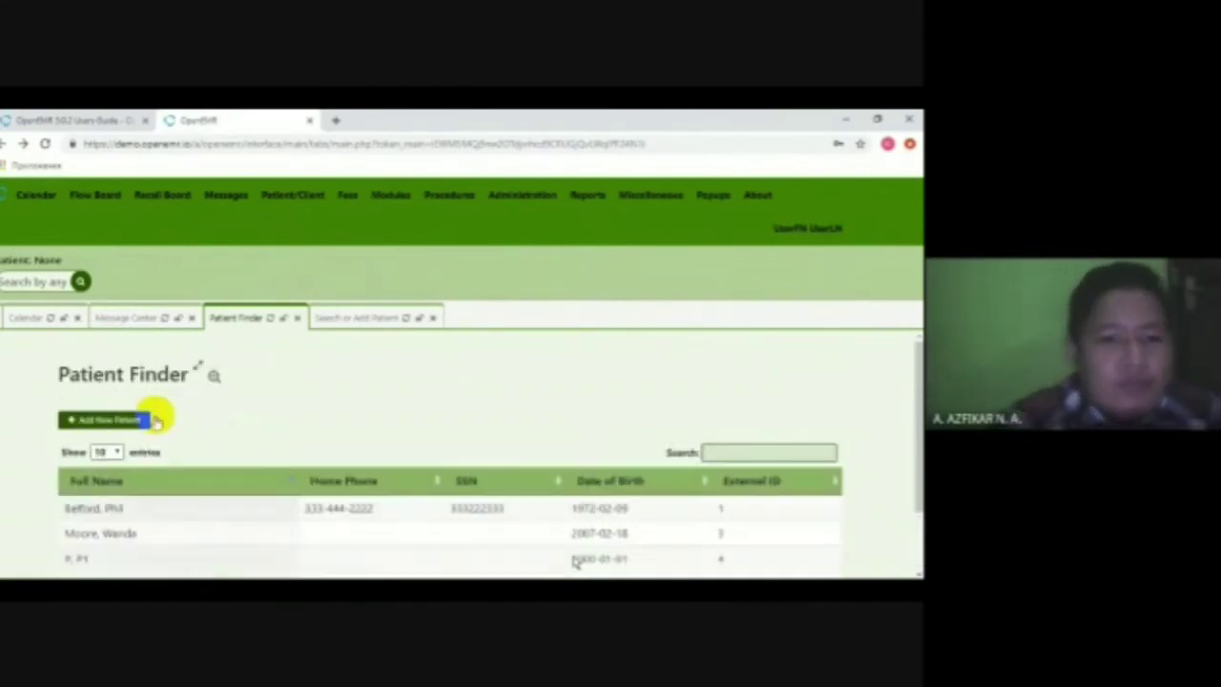
- Start a new patient titled Mr., first name Ali, with last name and sex Male
click(103, 421)
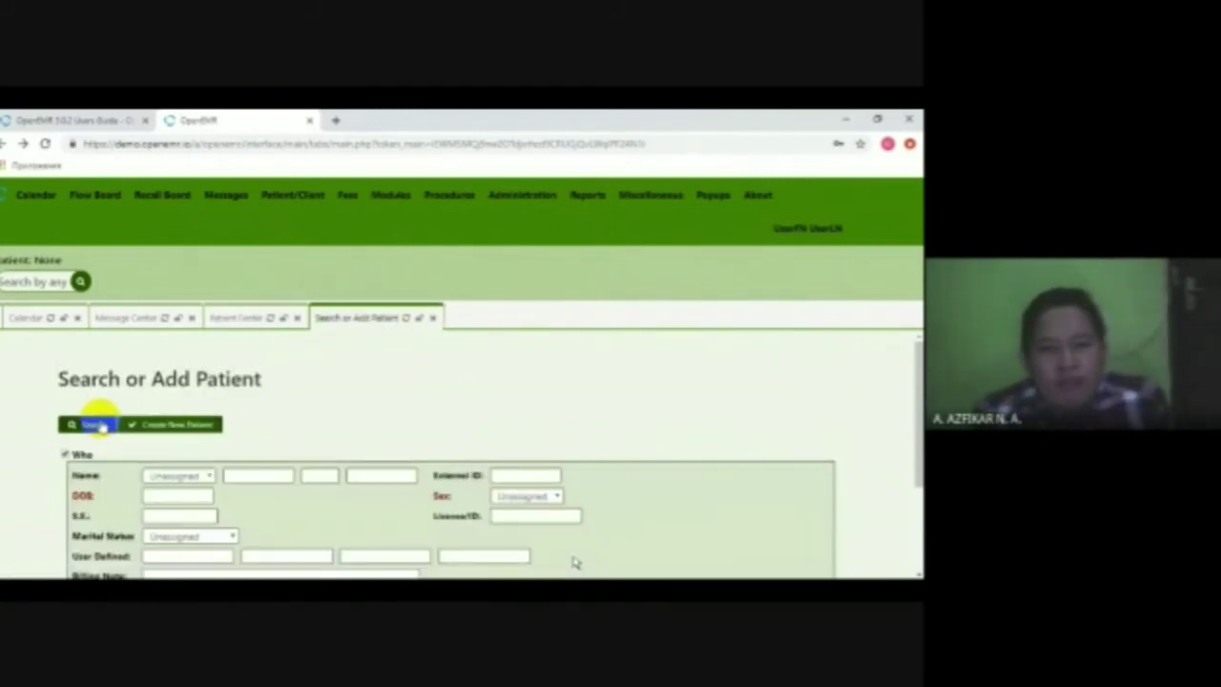
scroll(171, 410, down, 1)
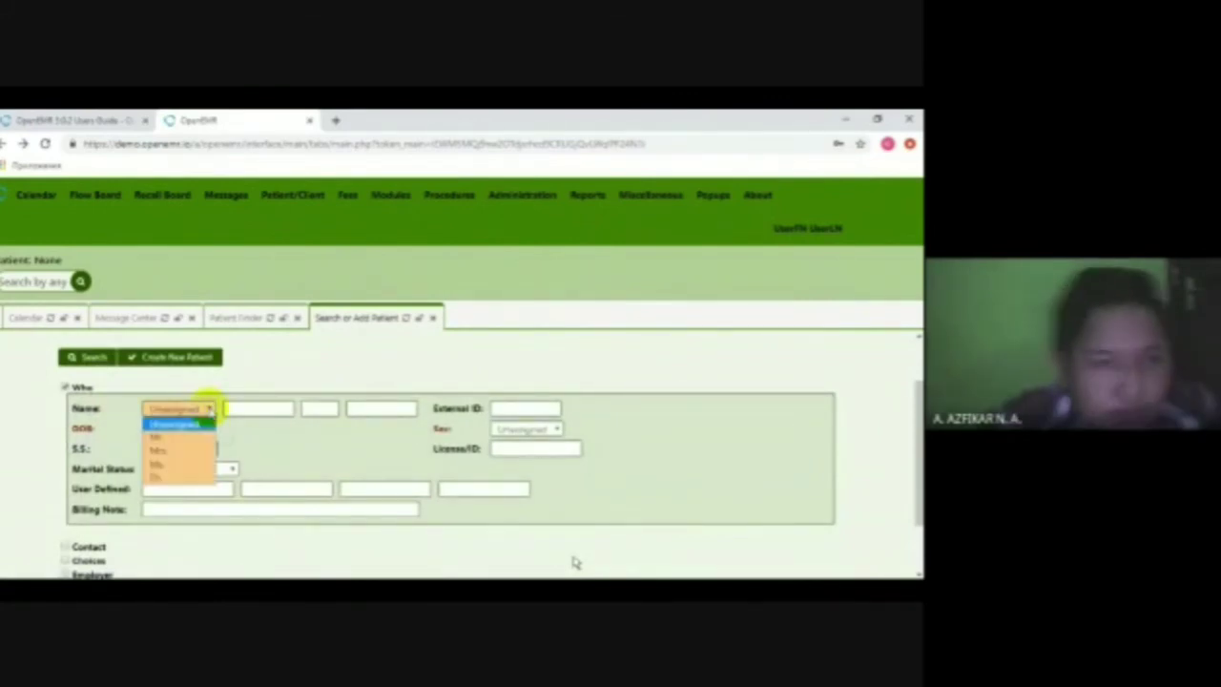
click(207, 408)
click(191, 431)
click(233, 410)
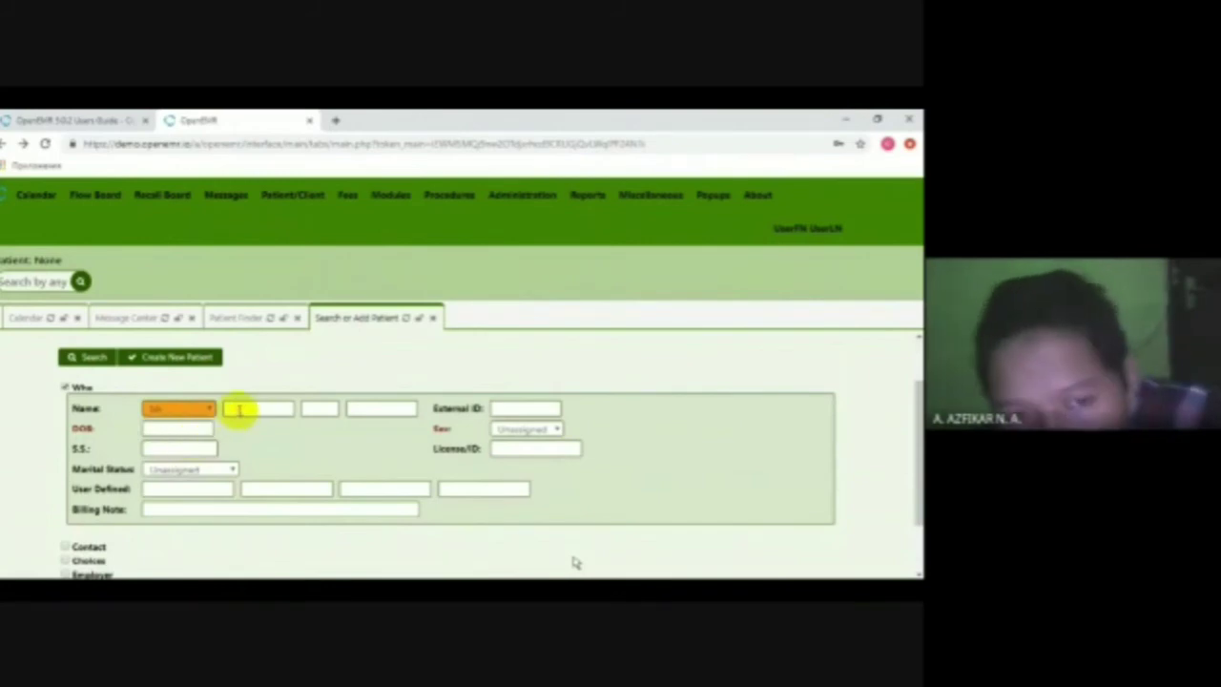
text(Ali)
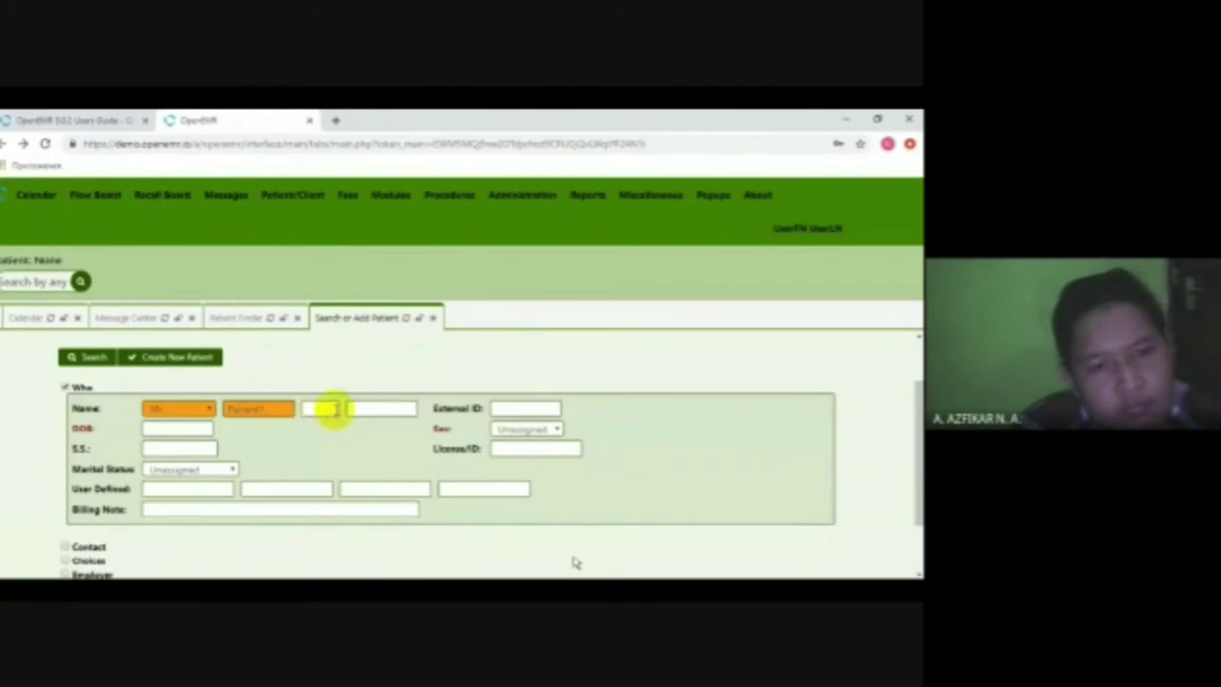
click(246, 410)
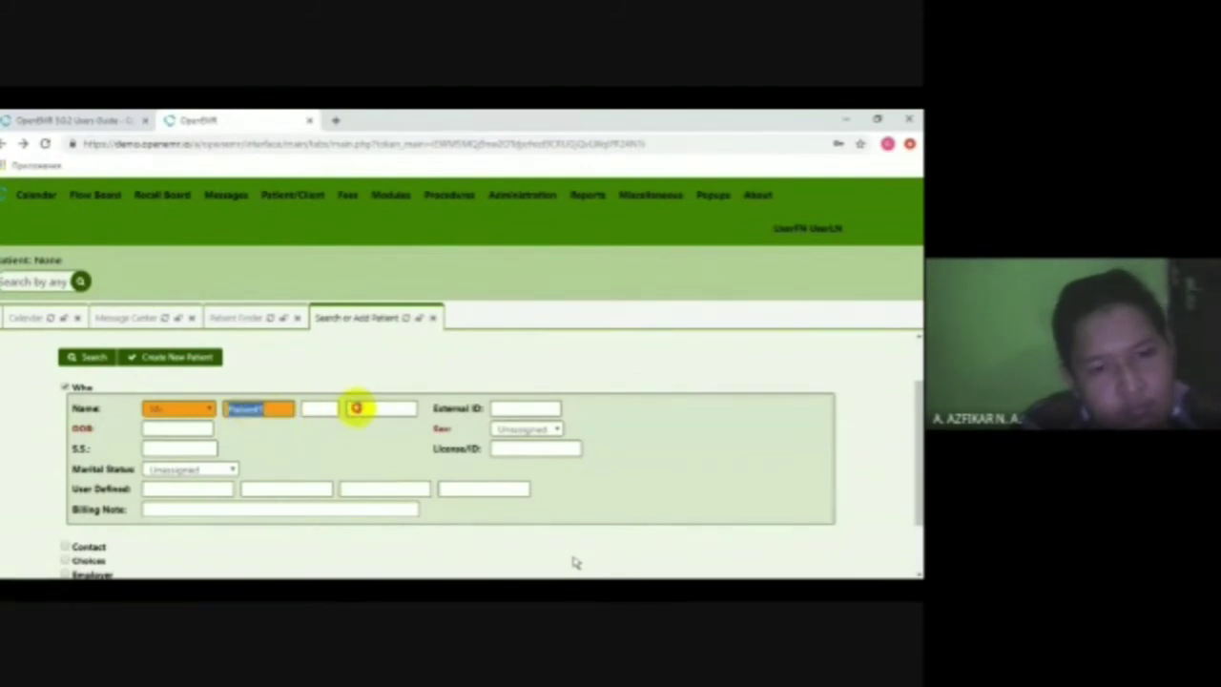
click(363, 408)
click(319, 408)
click(370, 408)
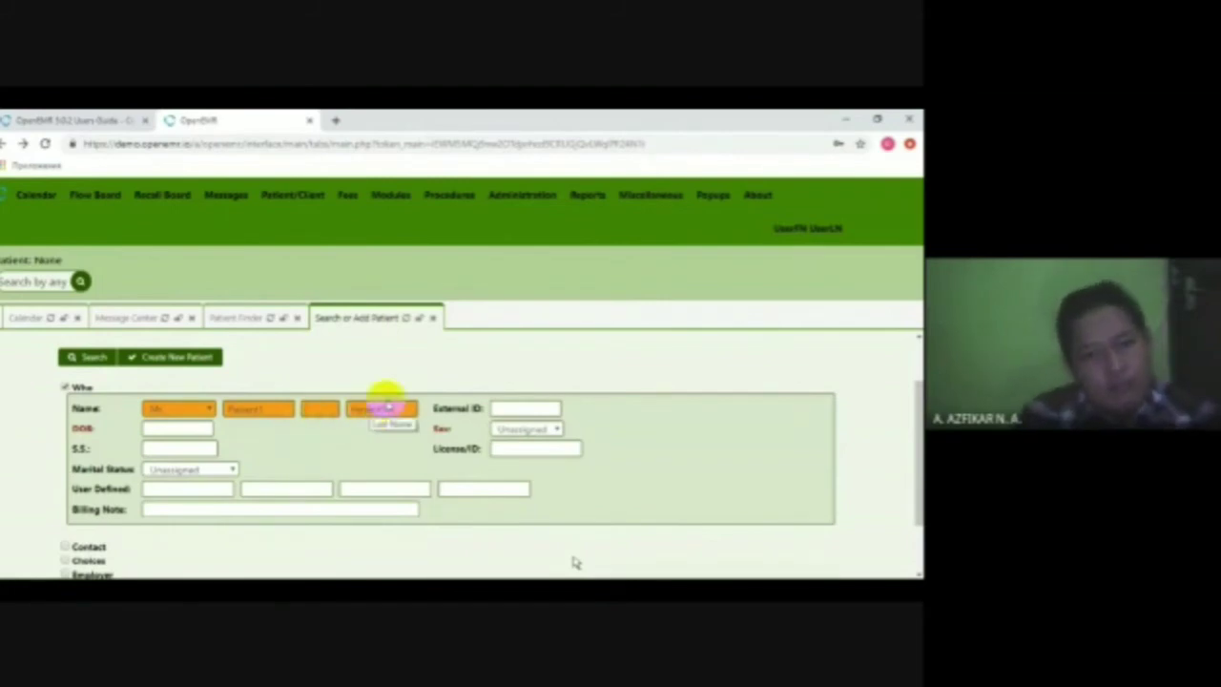
click(395, 409)
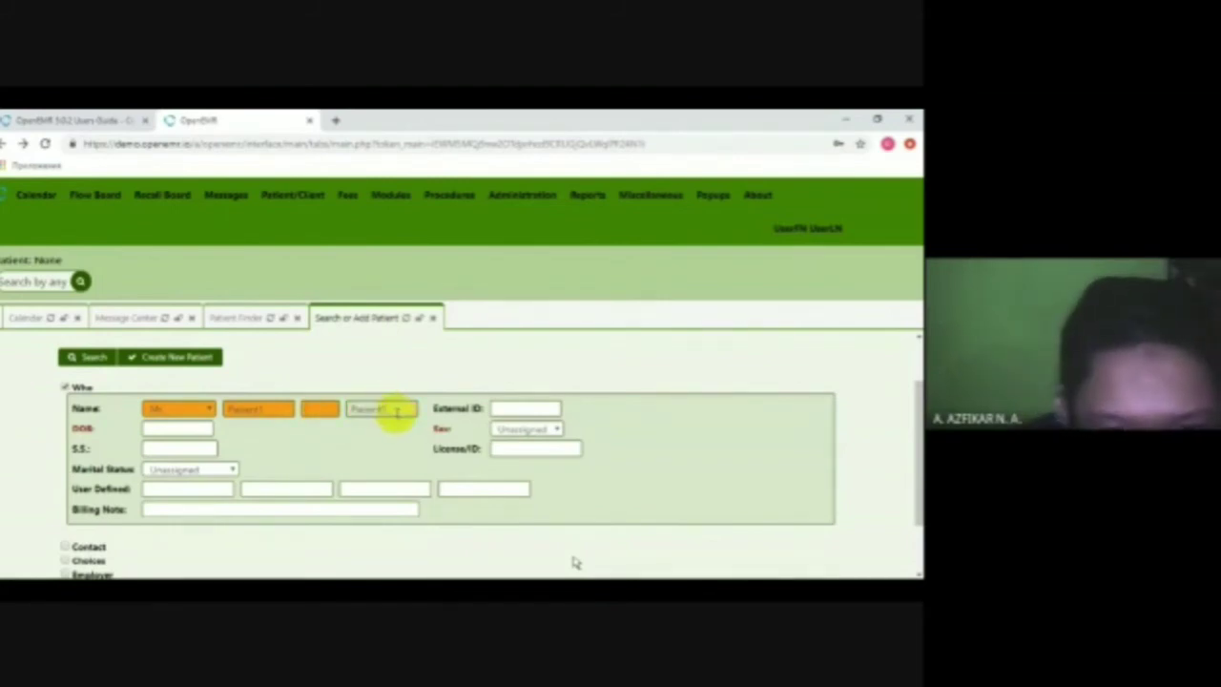
click(551, 429)
click(538, 472)
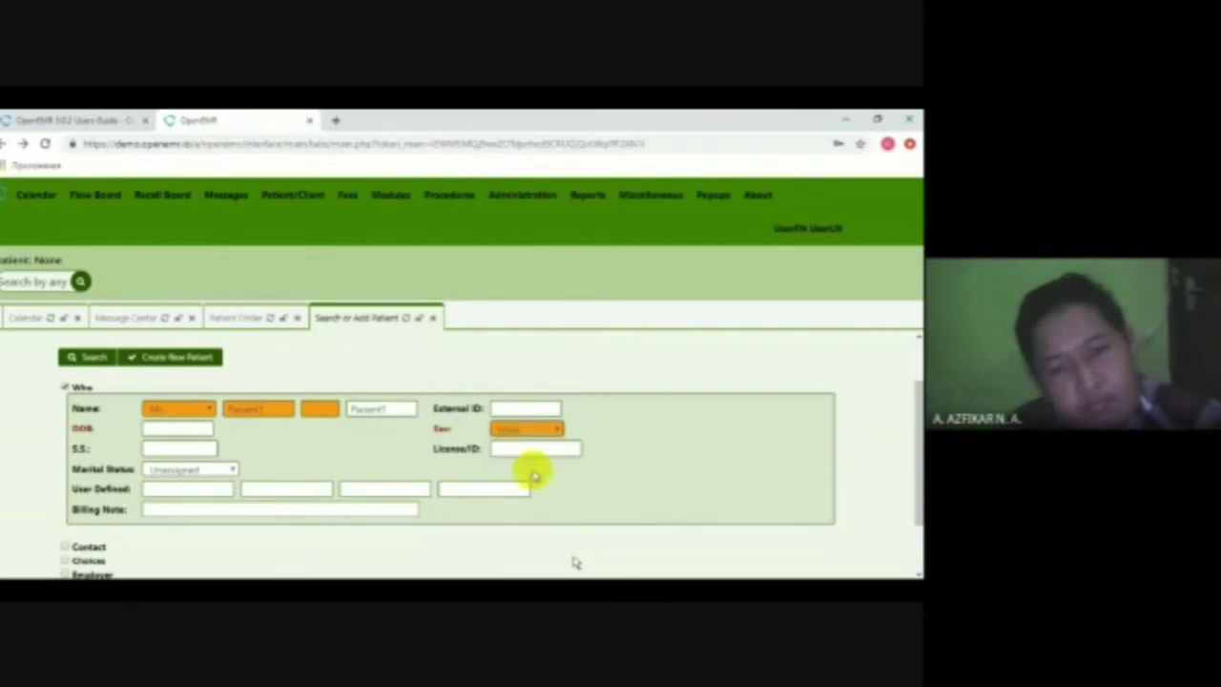
- Set the patient's date of birth to 1990-01-01 in the date picker
scroll(202, 430, down, 1)
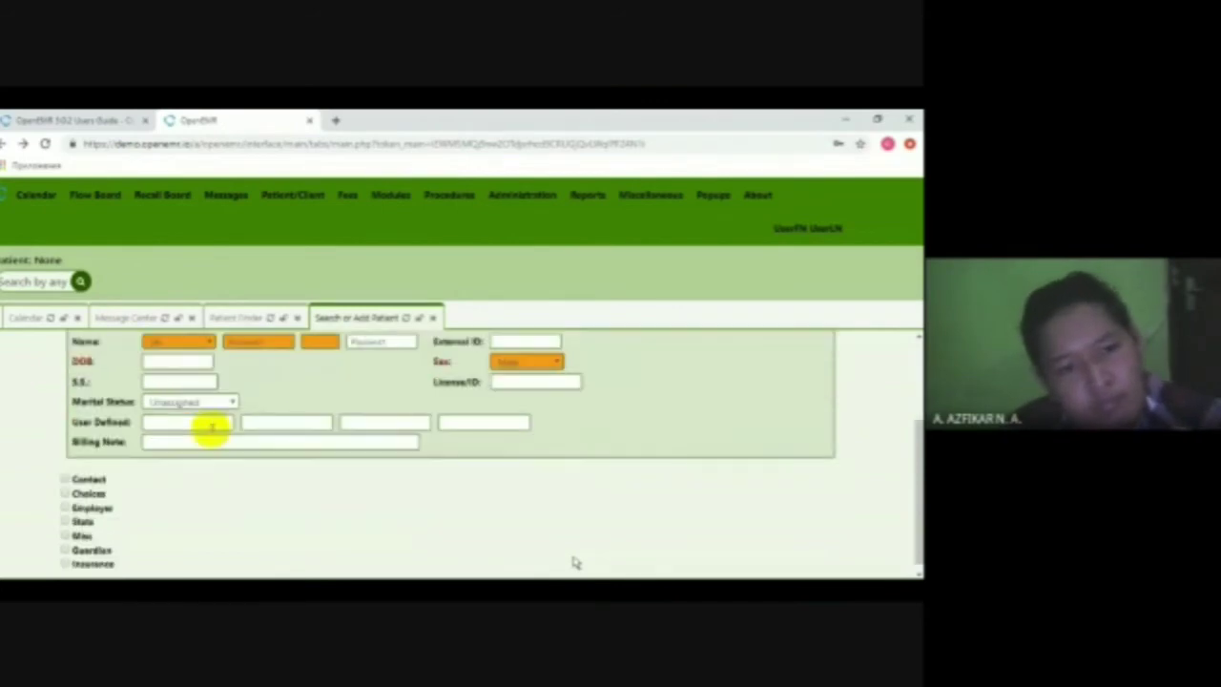
click(200, 361)
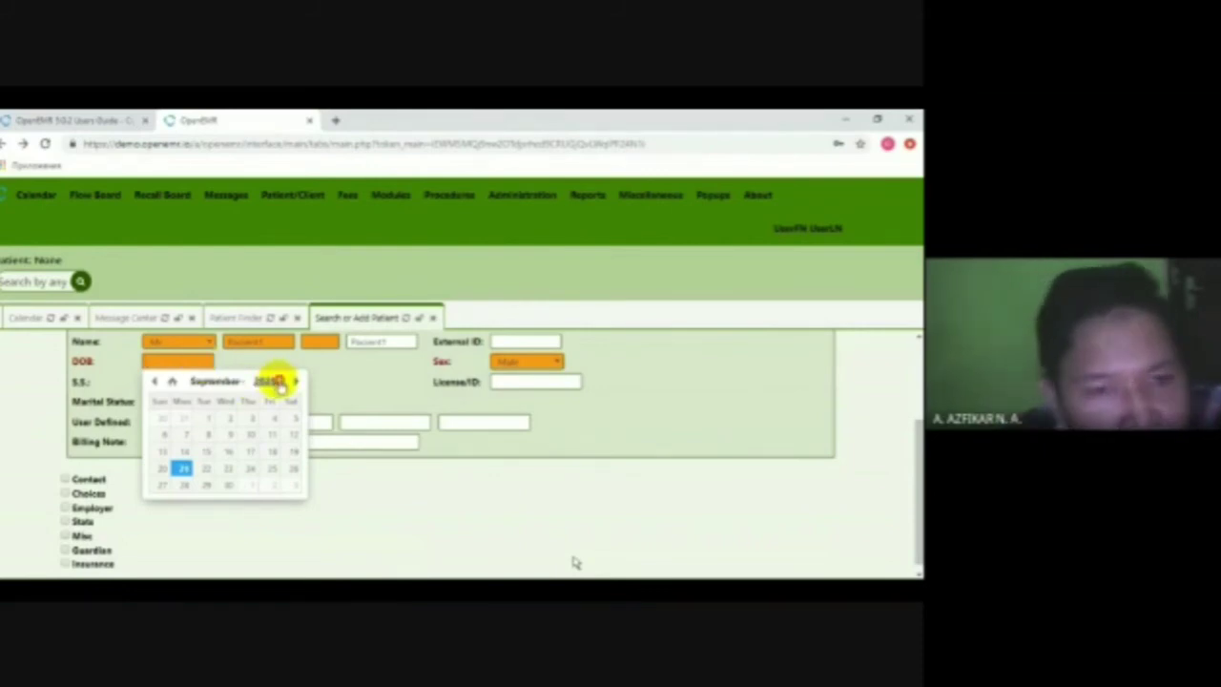
click(270, 381)
scroll(262, 415, up, 9)
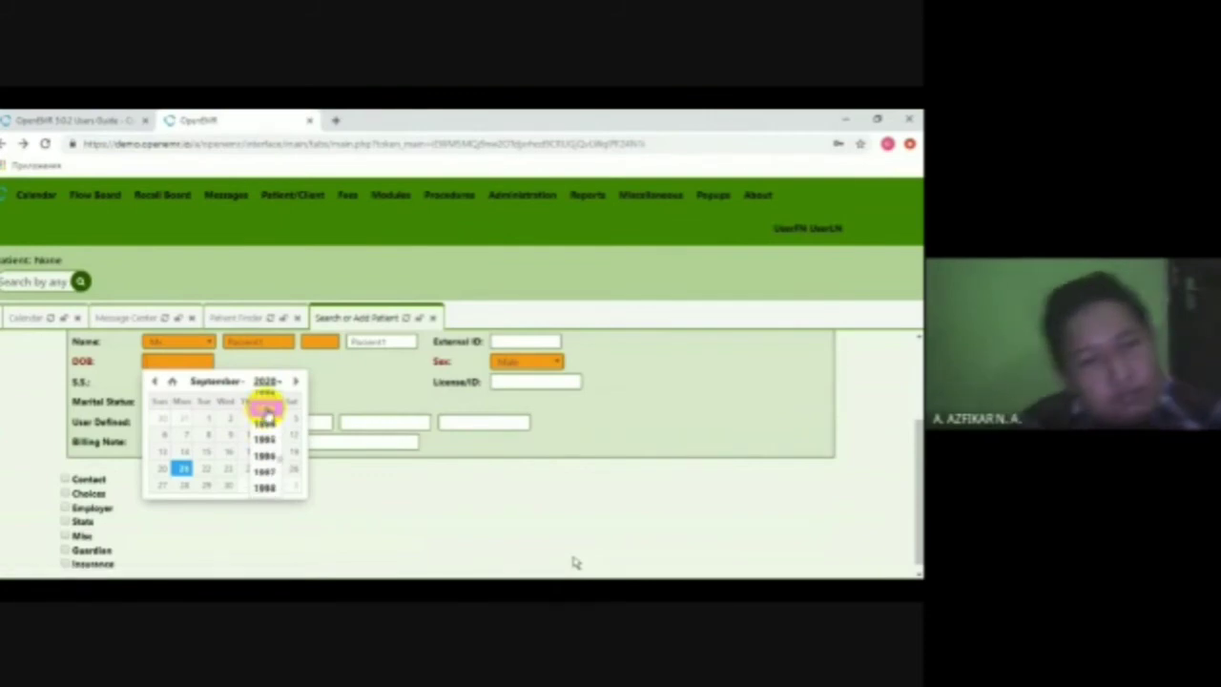
scroll(266, 413, down, 1)
click(271, 402)
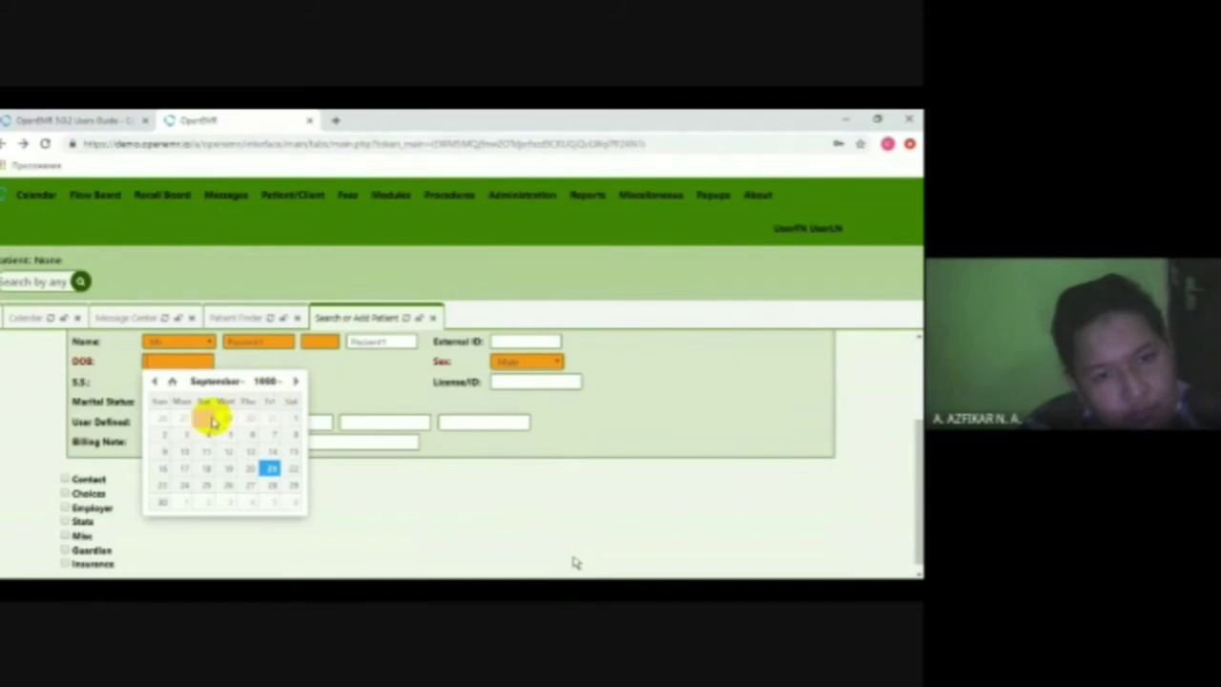
click(215, 380)
scroll(233, 410, up, 3)
click(229, 400)
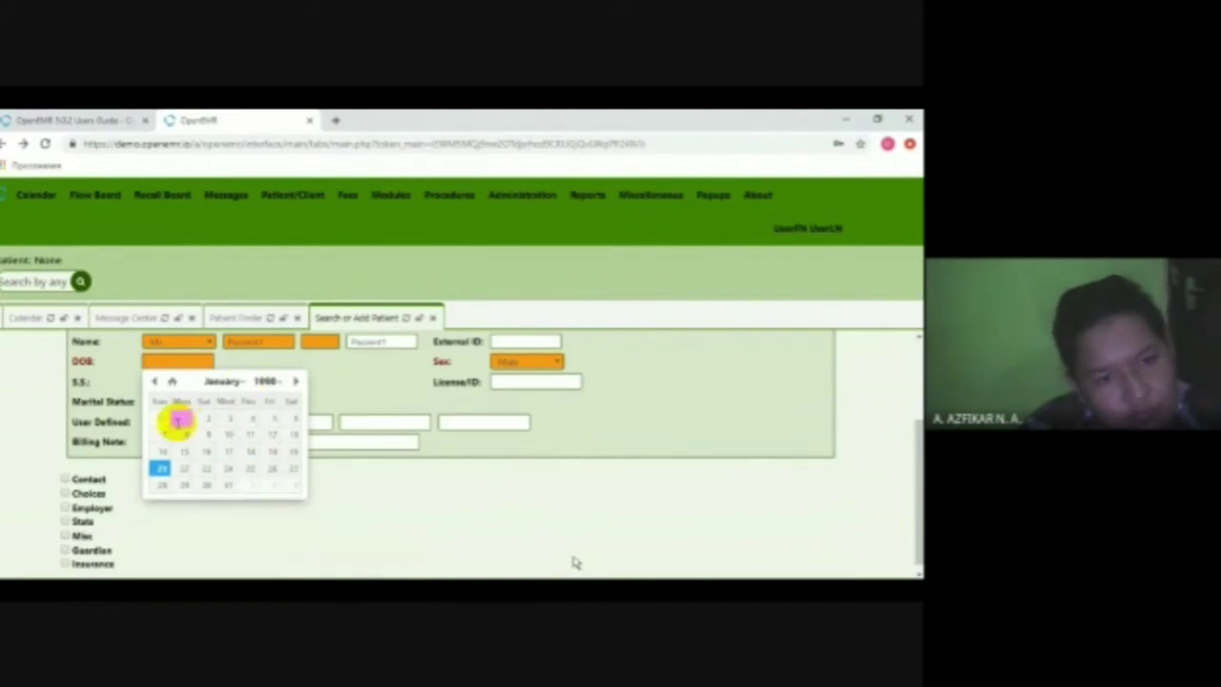
click(177, 418)
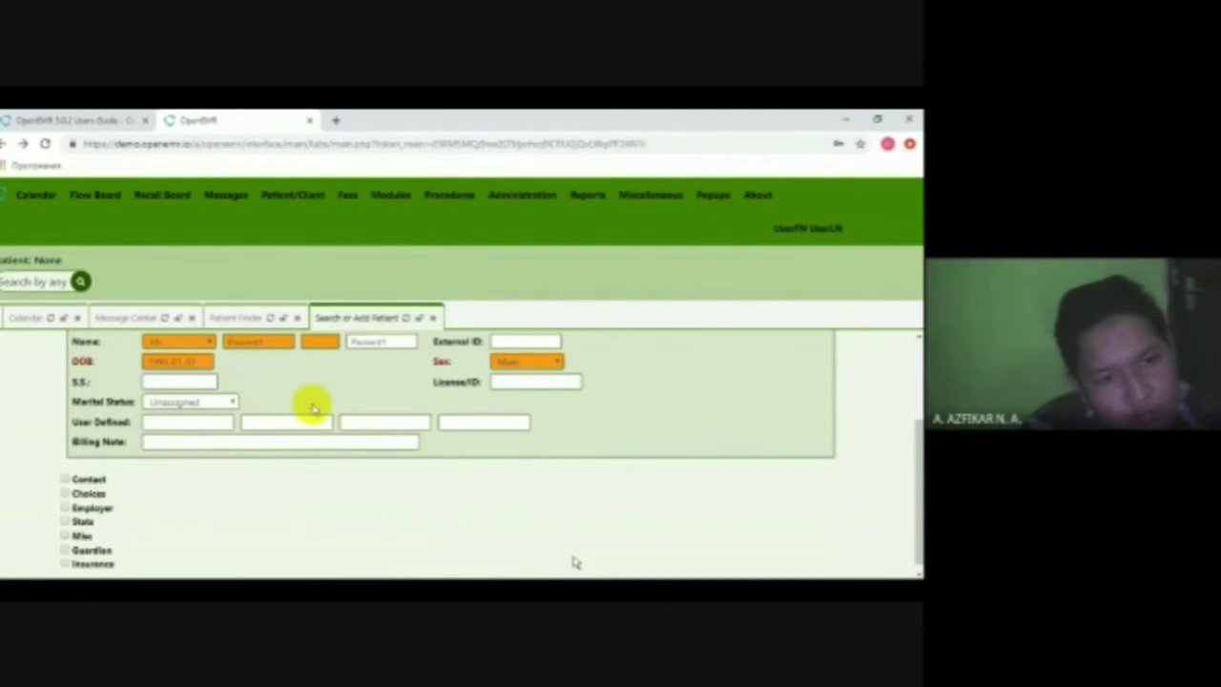
- Expand and collapse the contact details section, then scroll back to the form top
click(63, 477)
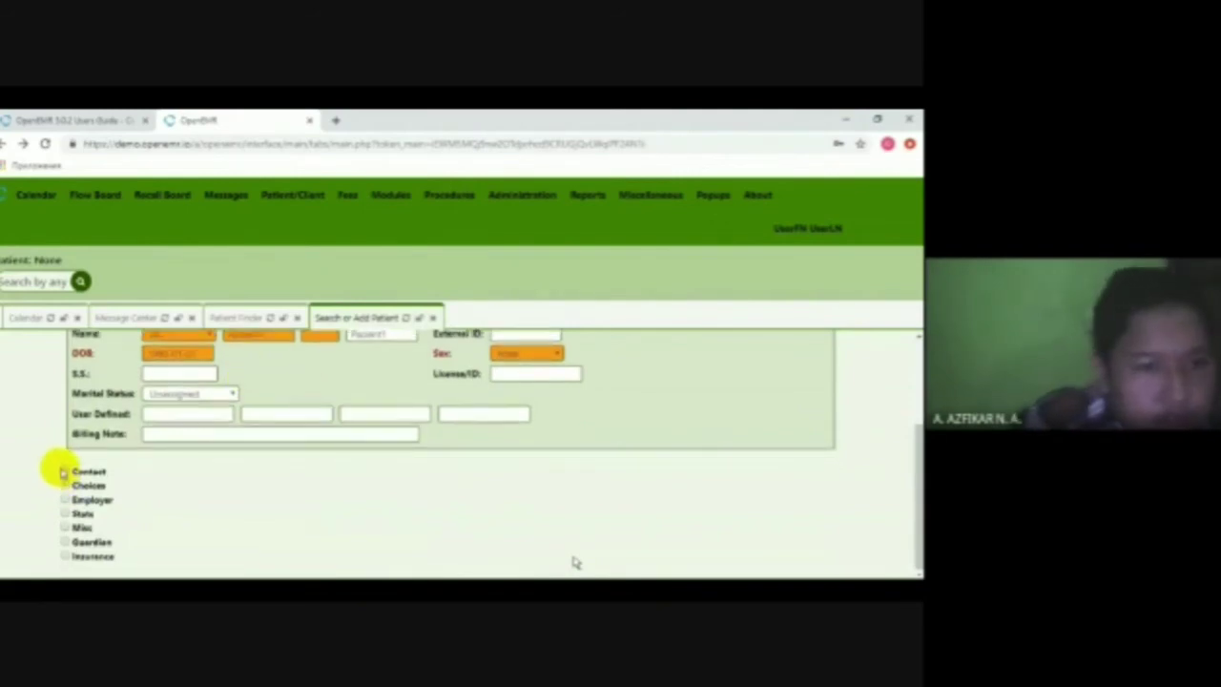
click(65, 471)
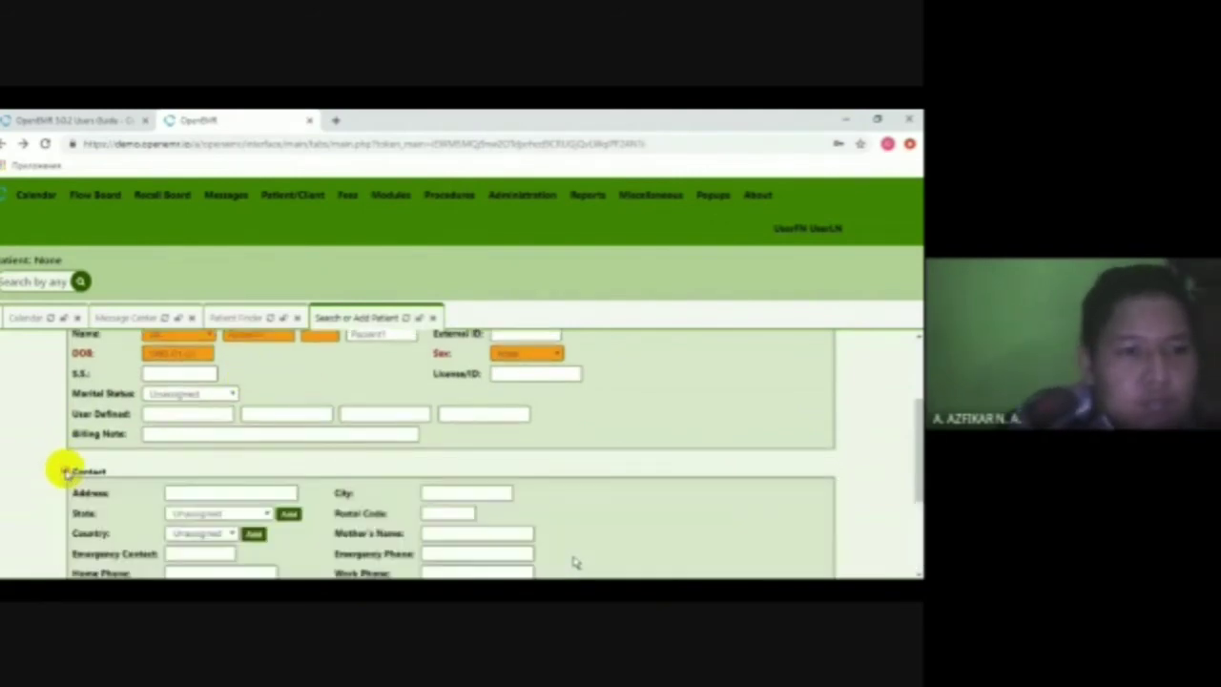
click(65, 471)
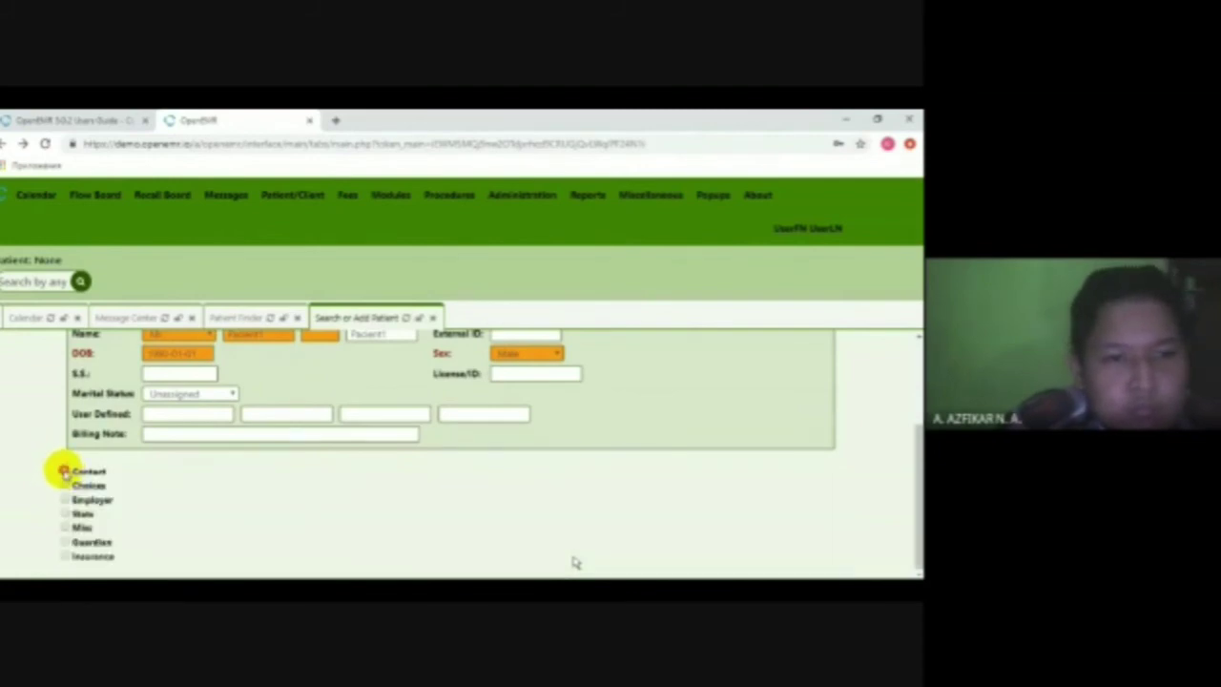
click(63, 471)
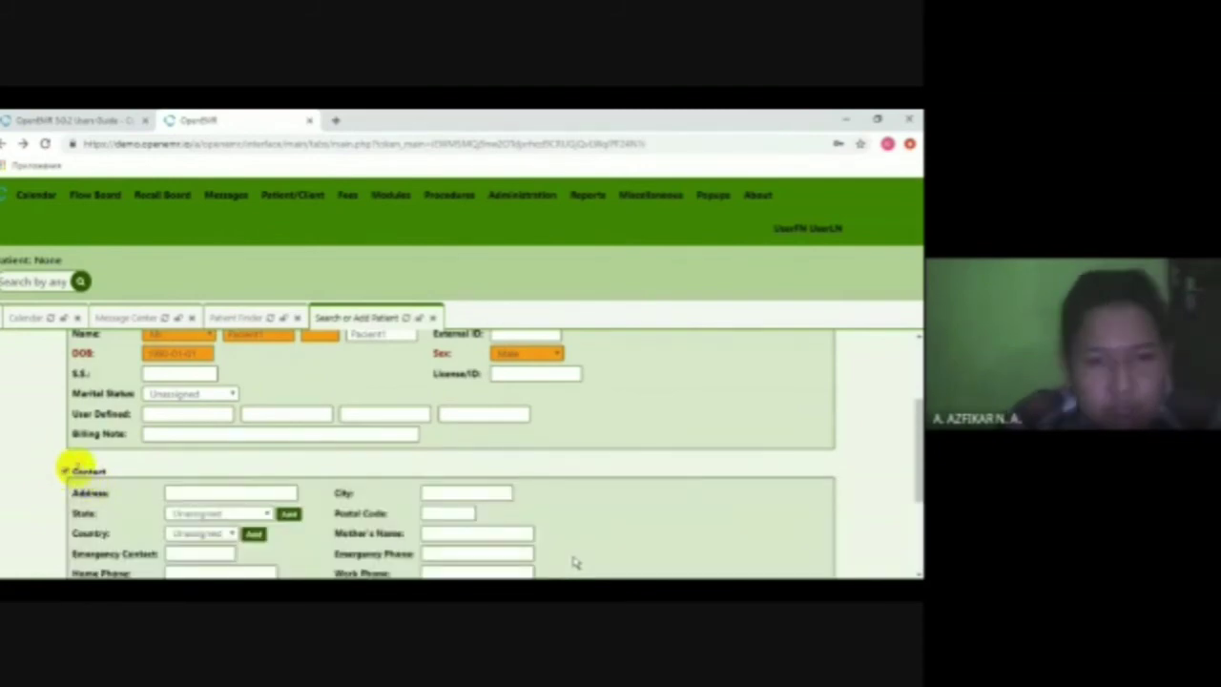
scroll(61, 465, down, 1)
scroll(61, 467, up, 1)
click(64, 471)
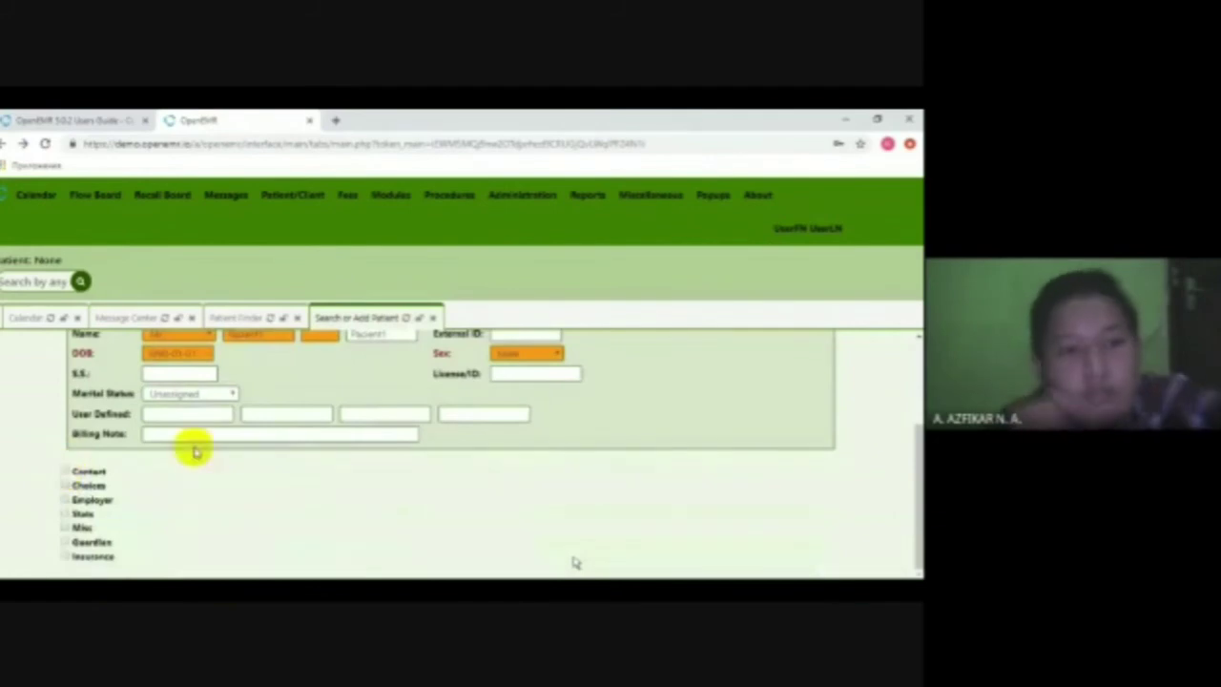
scroll(238, 476, up, 3)
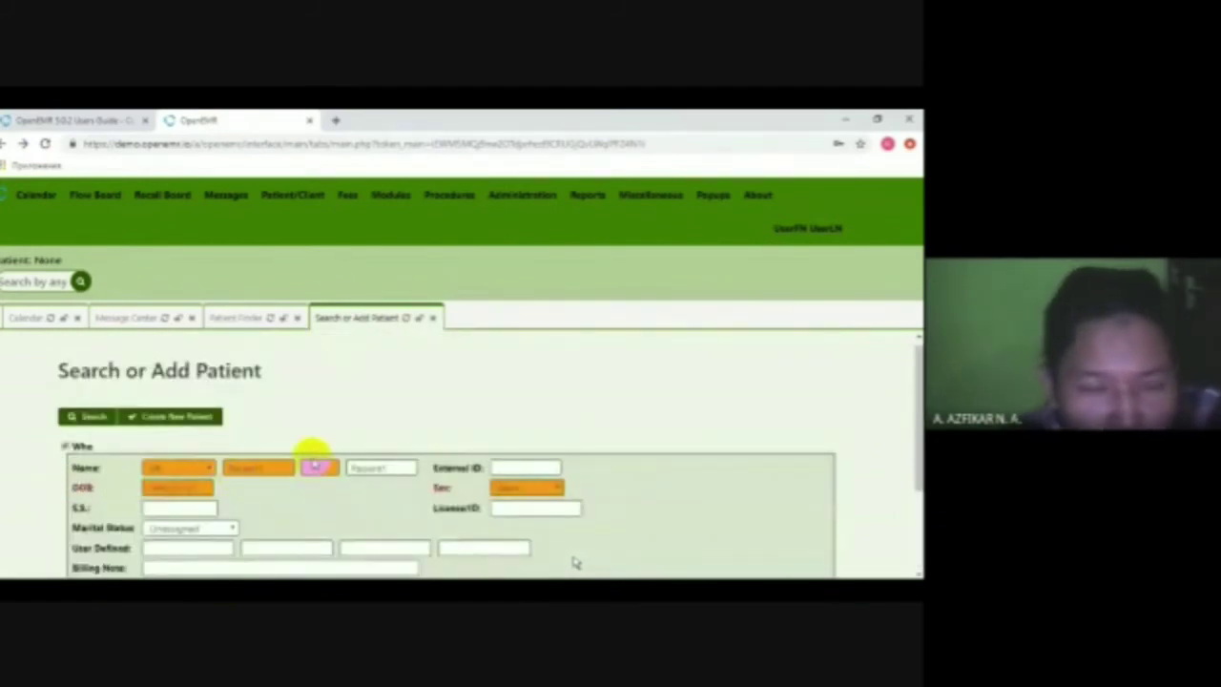
scroll(199, 476, down, 2)
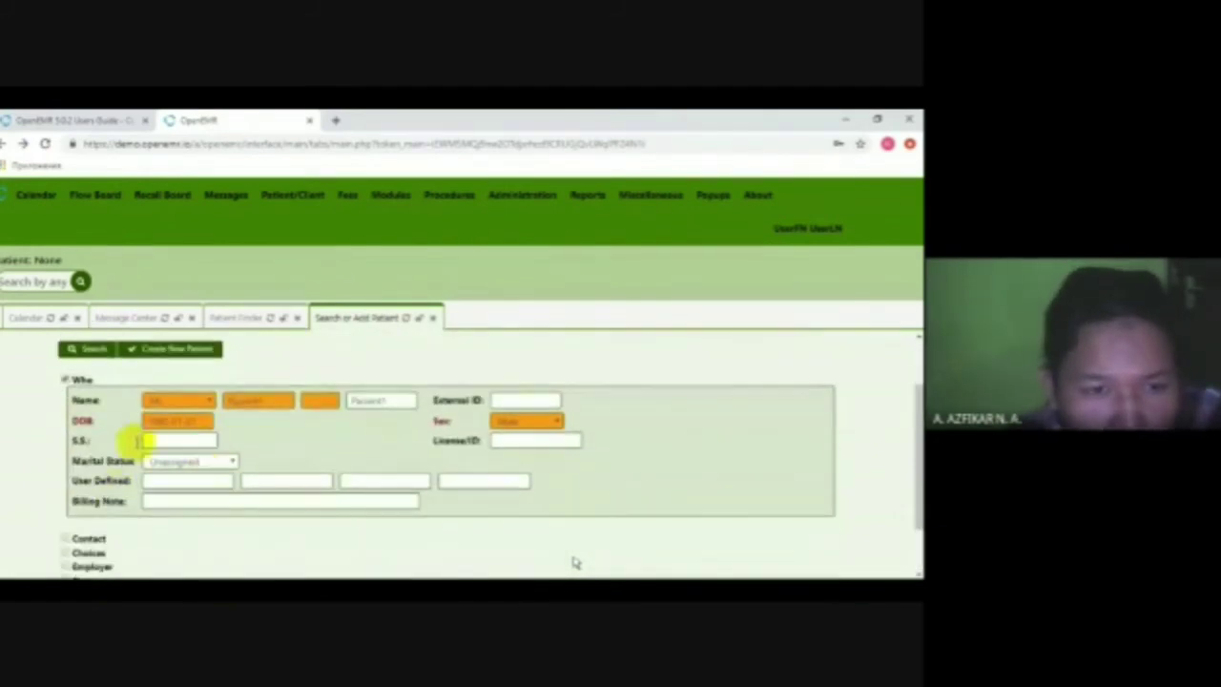
scroll(143, 406, up, 2)
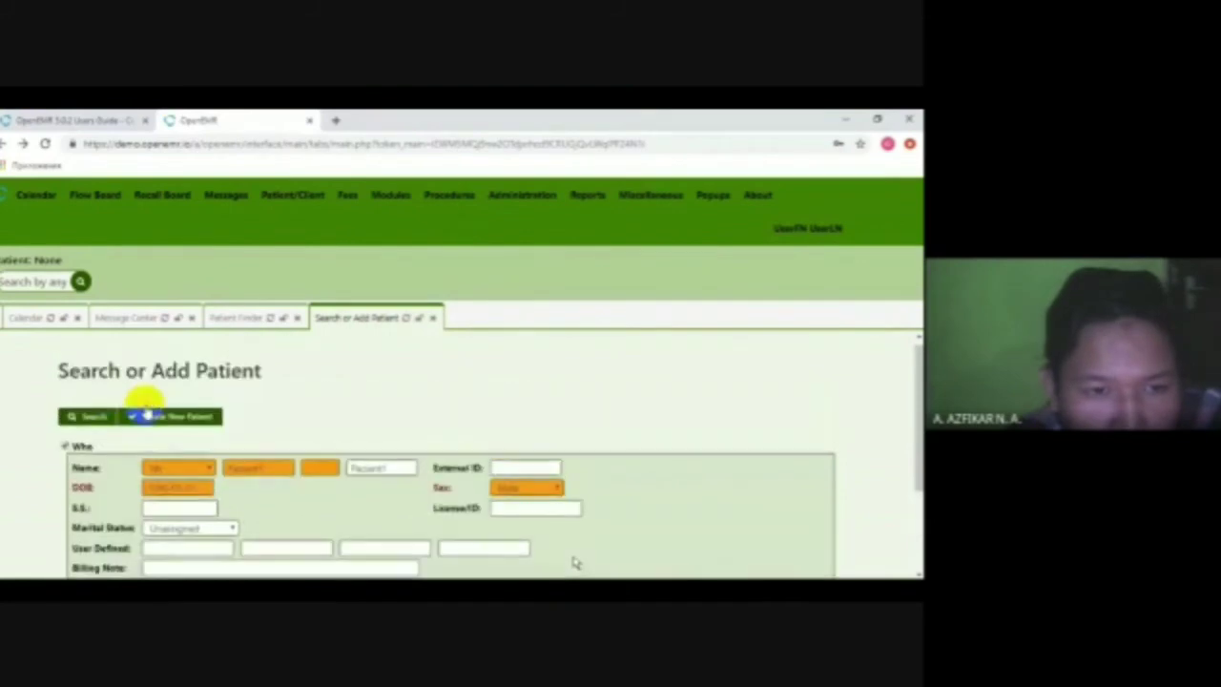
- Create and confirm the new patient, dismissing the clinical reminders alert
click(150, 418)
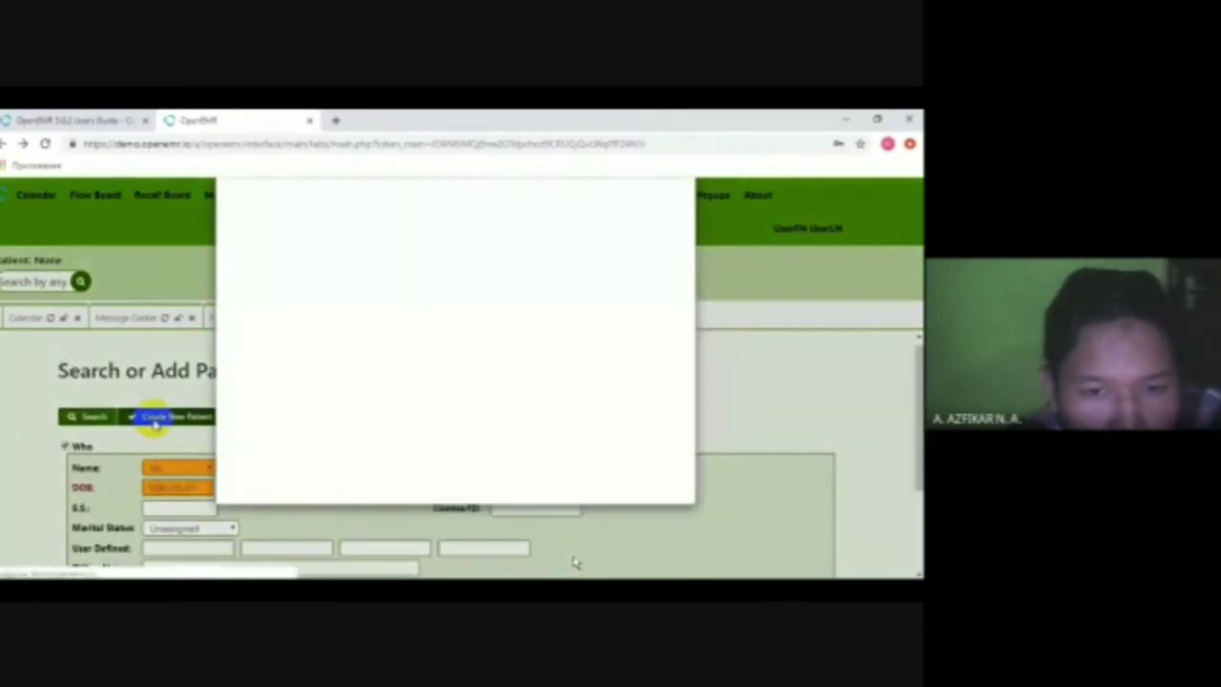
click(449, 500)
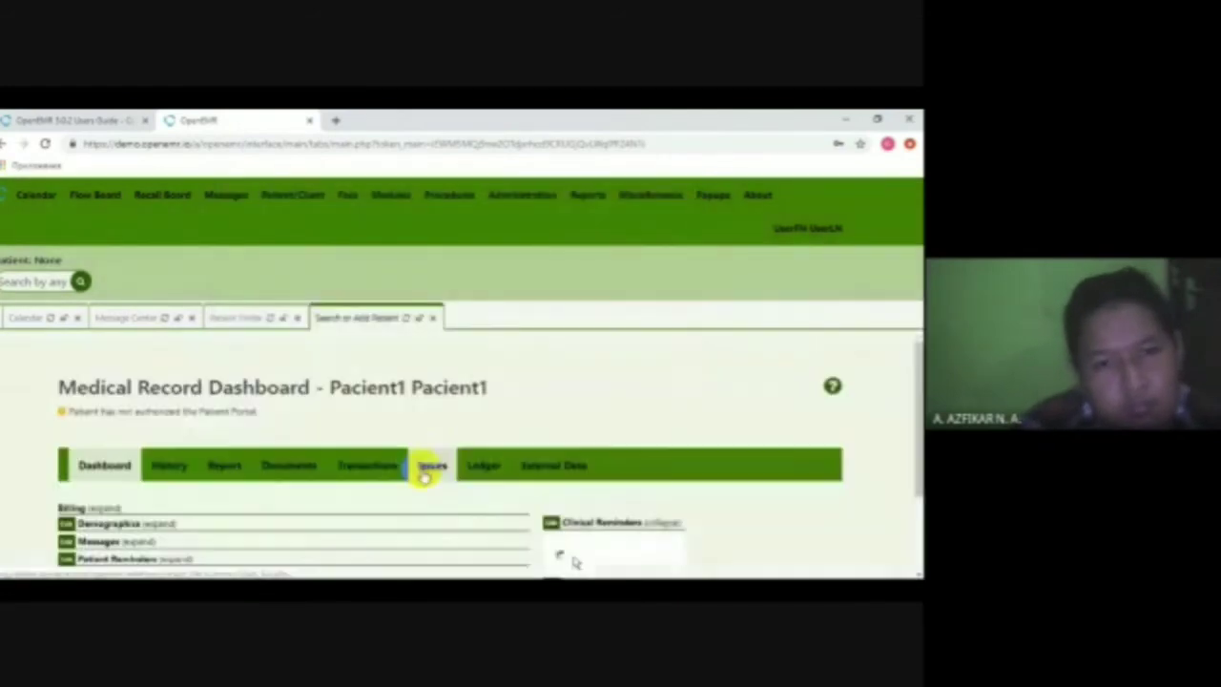
click(421, 463)
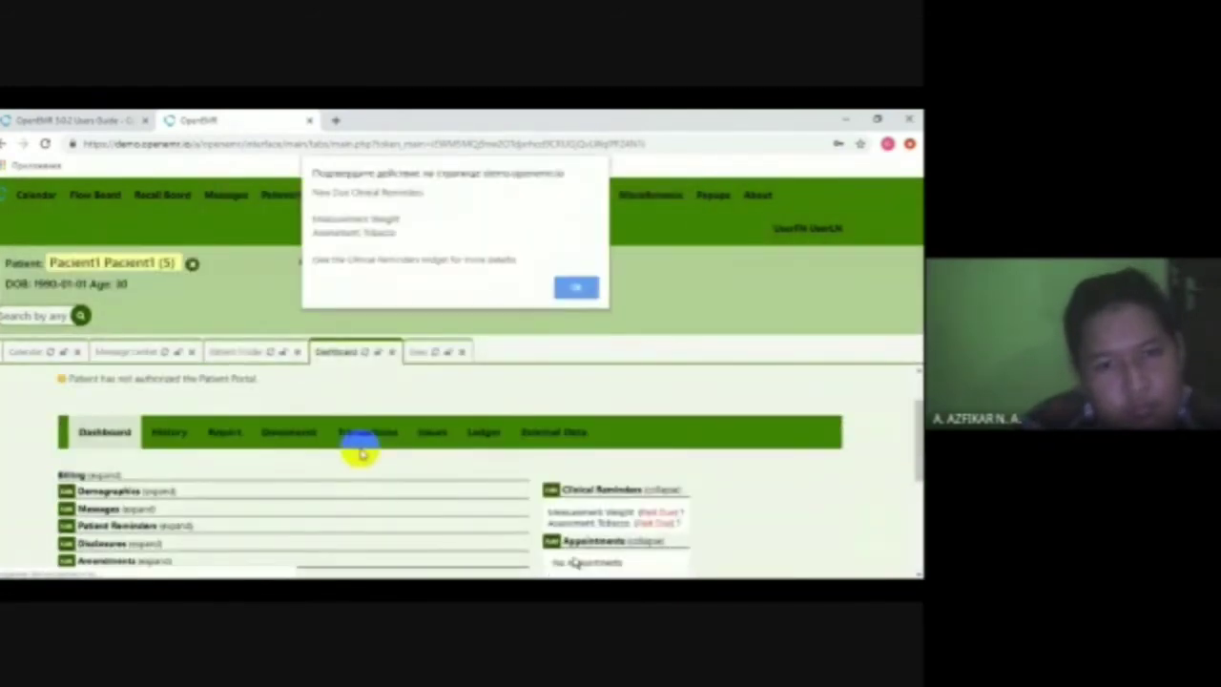
click(574, 287)
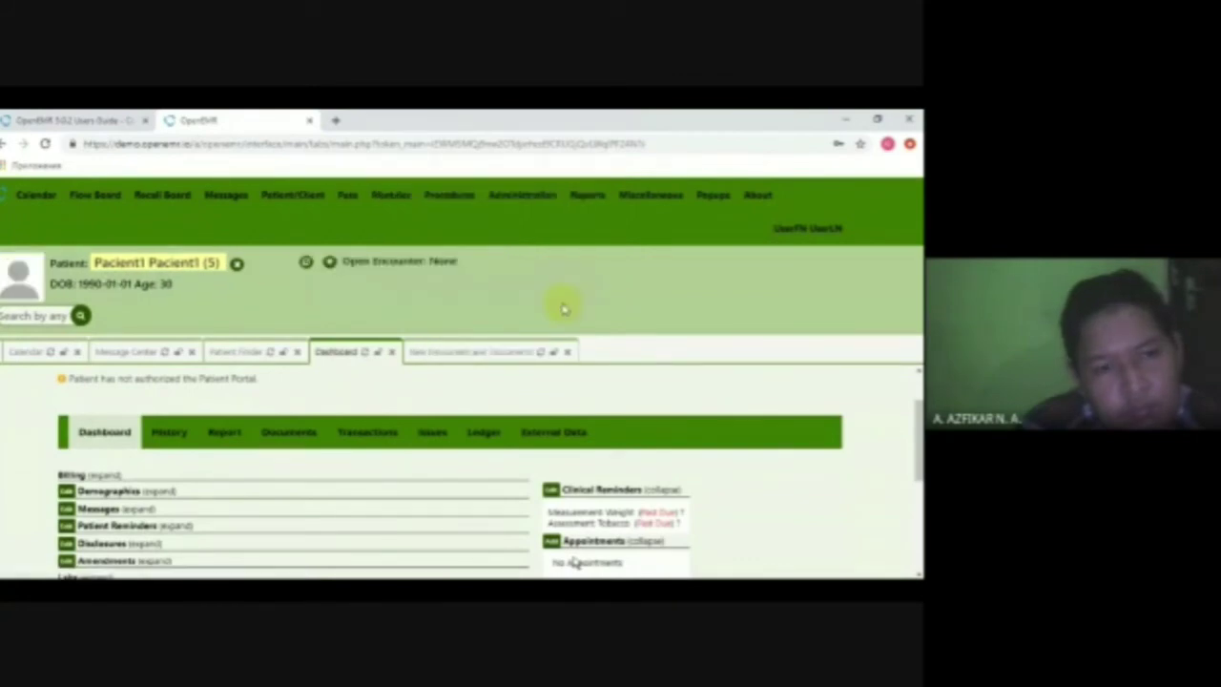
- Review the dashboard (DOB 1990-01-01, no problems or medications), then mark the next task in the PDF
scroll(343, 386, down, 1)
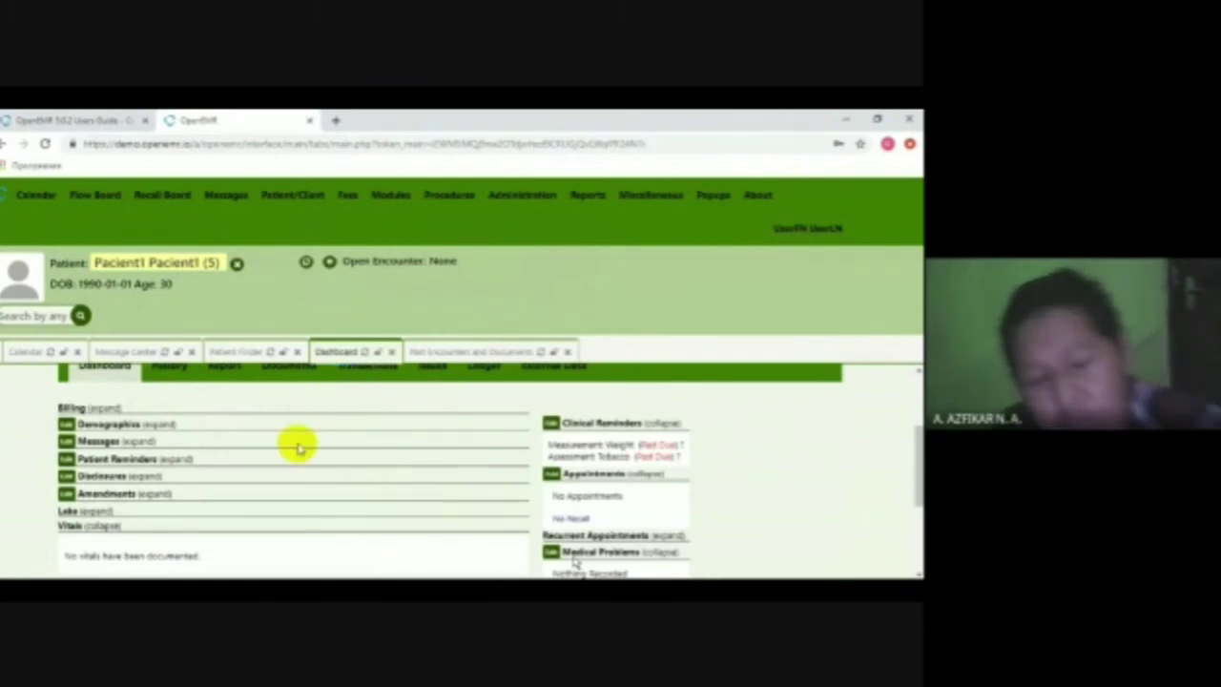
scroll(308, 493, up, 2)
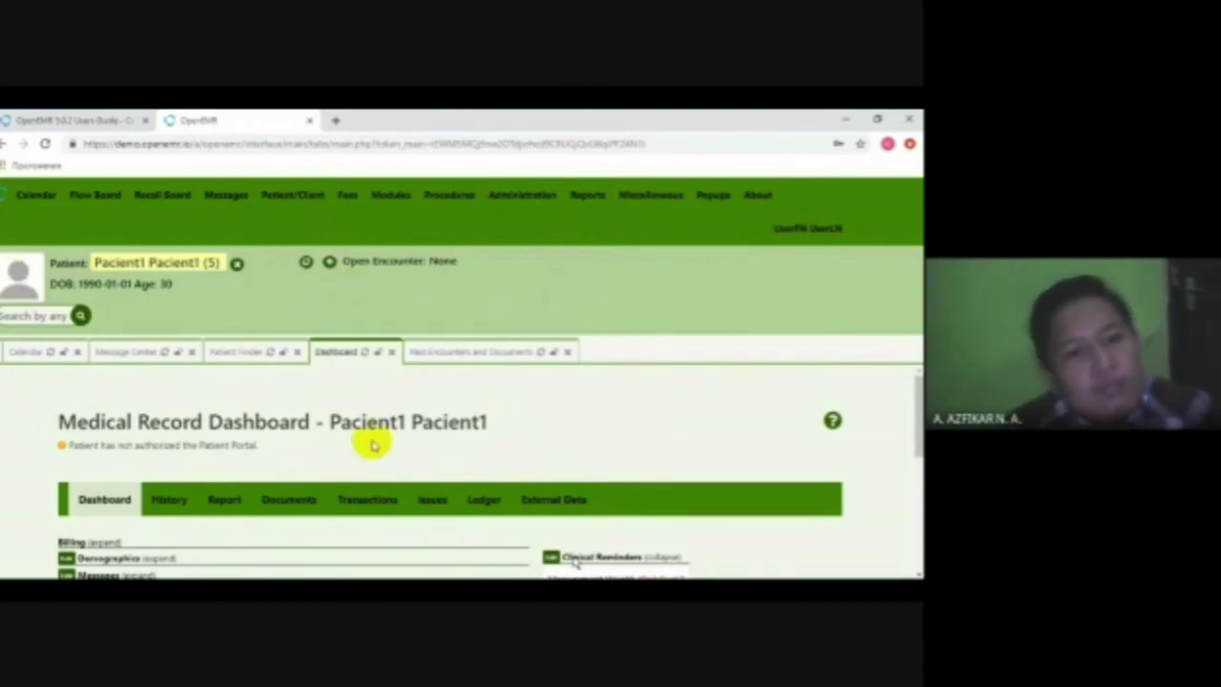
scroll(373, 441, down, 2)
scroll(550, 418, down, 1)
drag(637, 444, 685, 445)
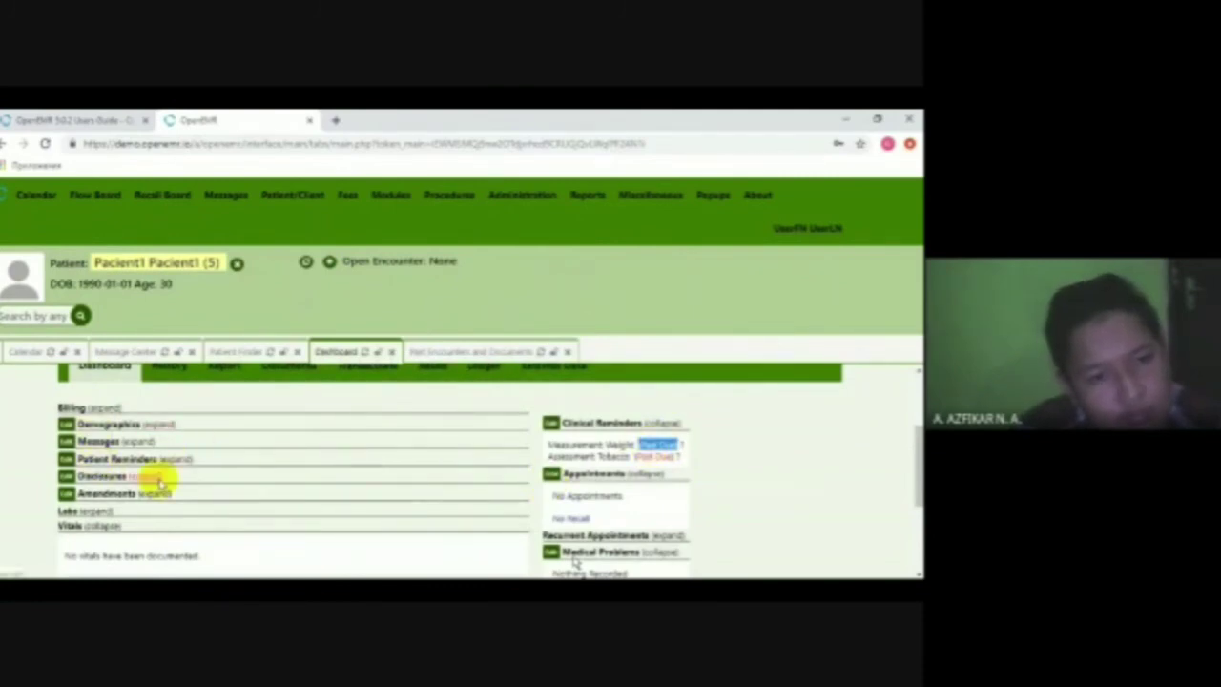
scroll(178, 499, down, 3)
scroll(178, 501, up, 1)
scroll(177, 501, down, 1)
scroll(629, 491, down, 2)
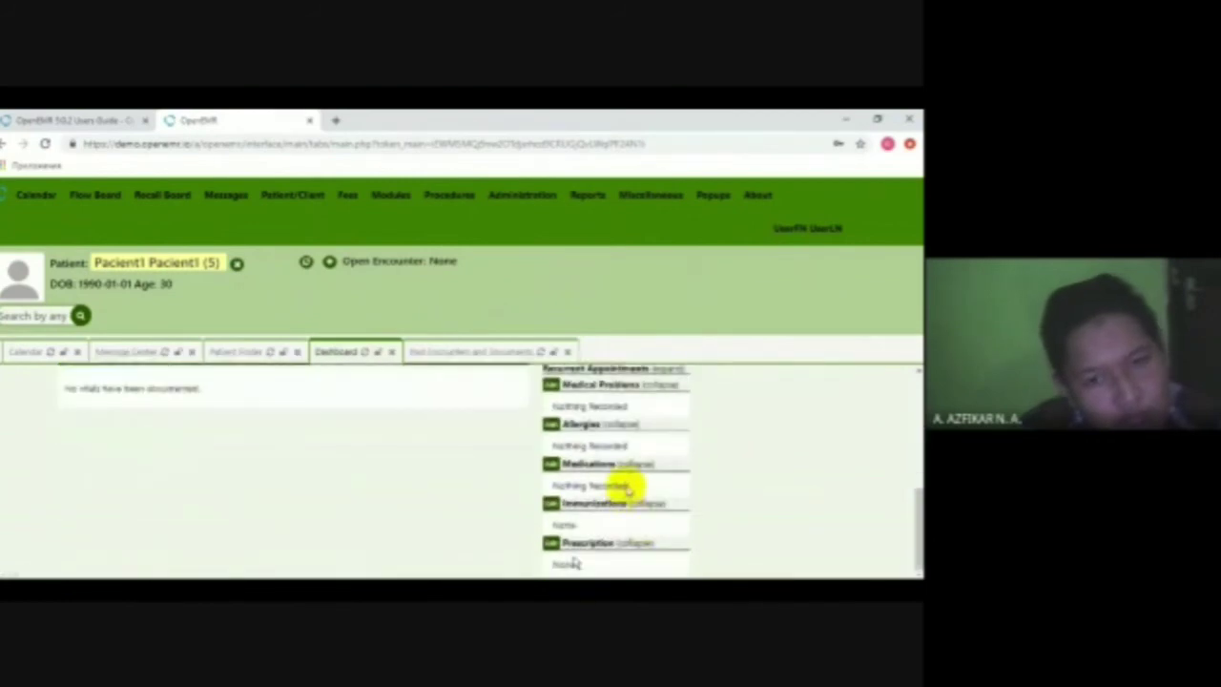
key(alt+Tab)
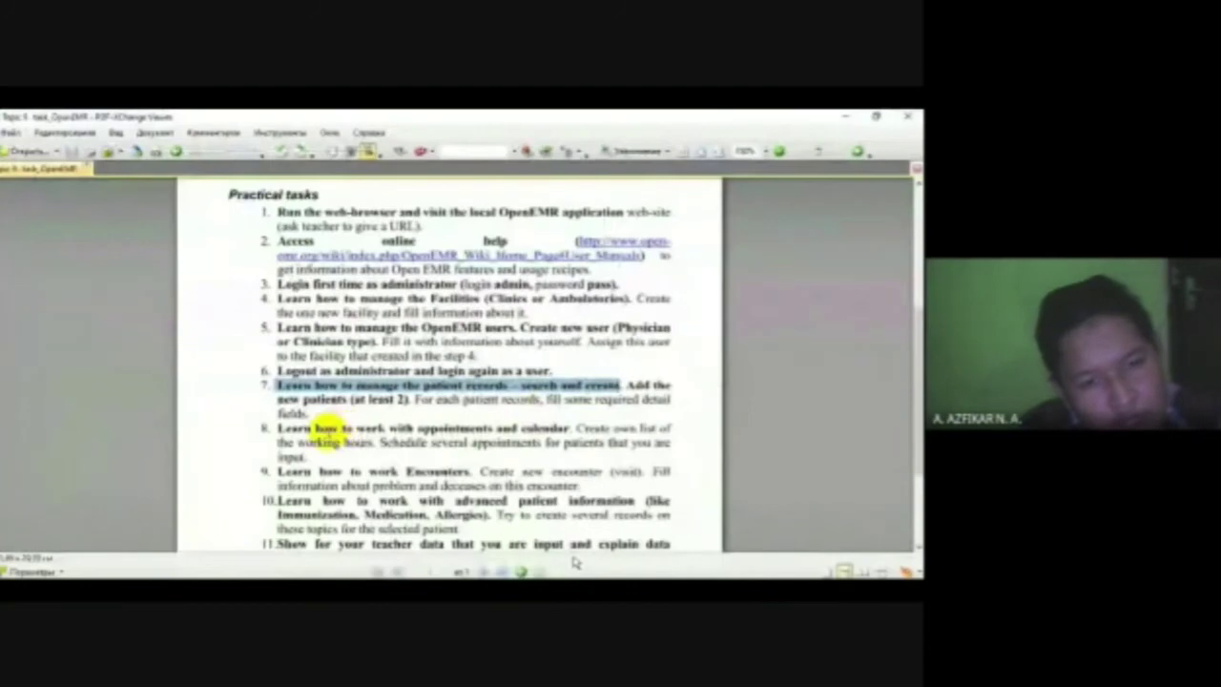
drag(276, 428, 562, 428)
- Return to OpenEMR, open the patient list and close the current patient's chart
key(alt+Tab)
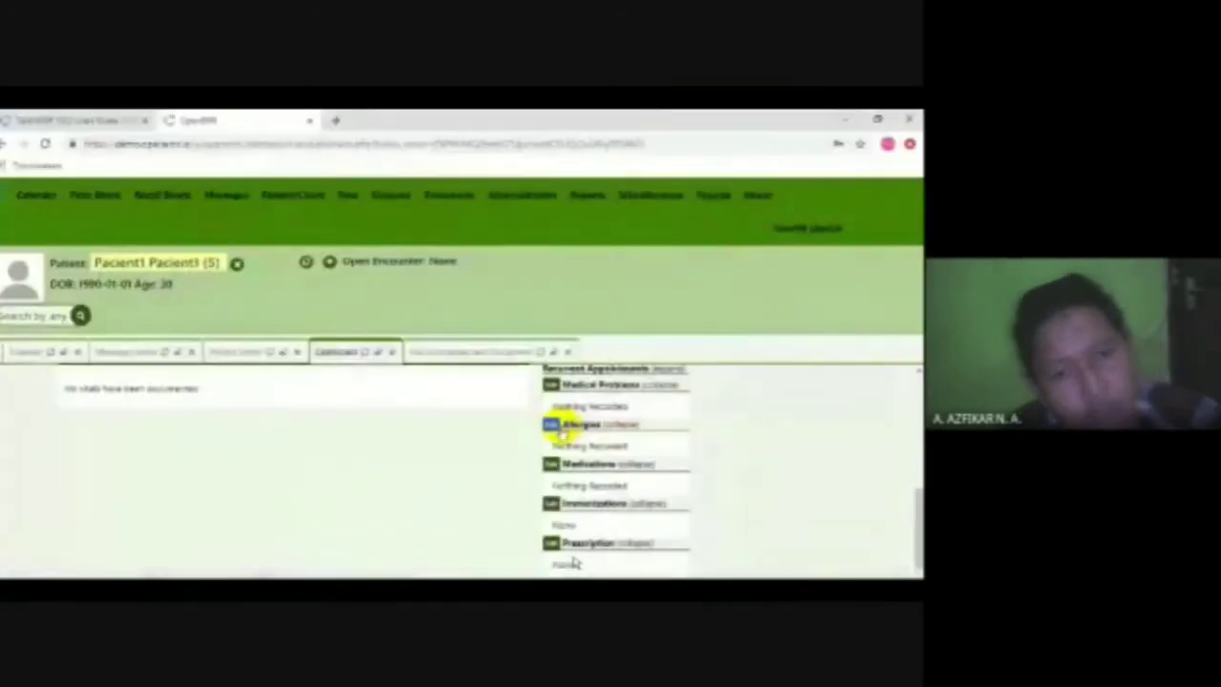
scroll(567, 439, up, 3)
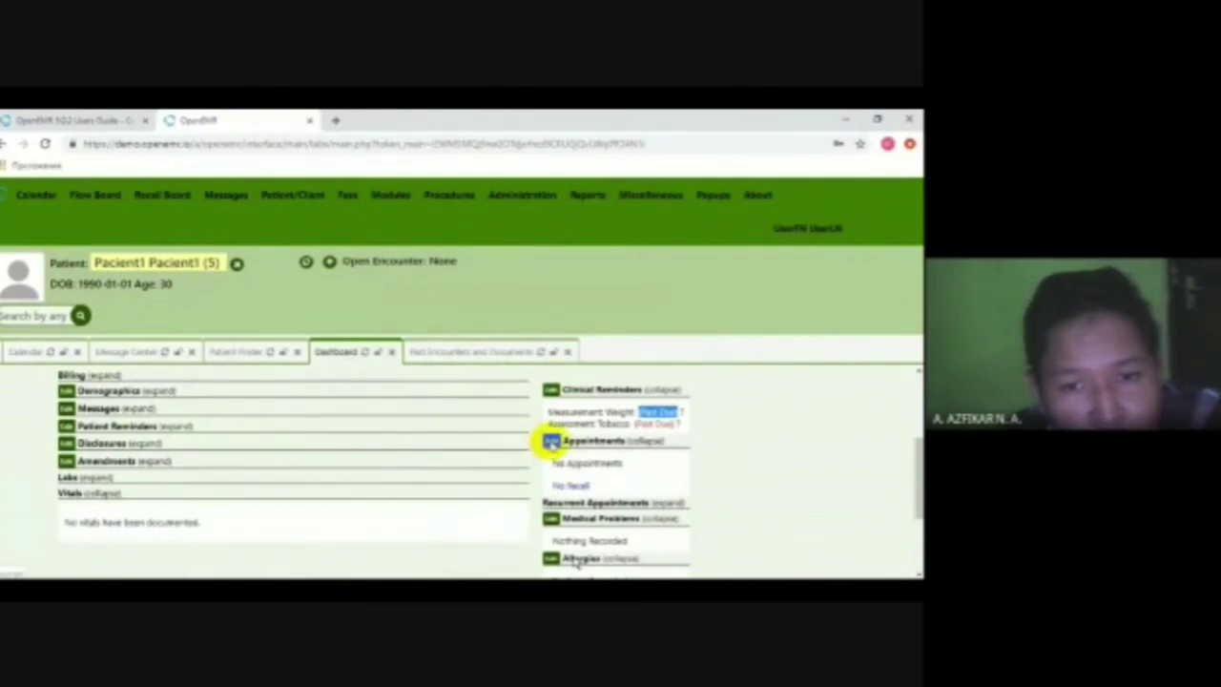
mouse_move(277, 200)
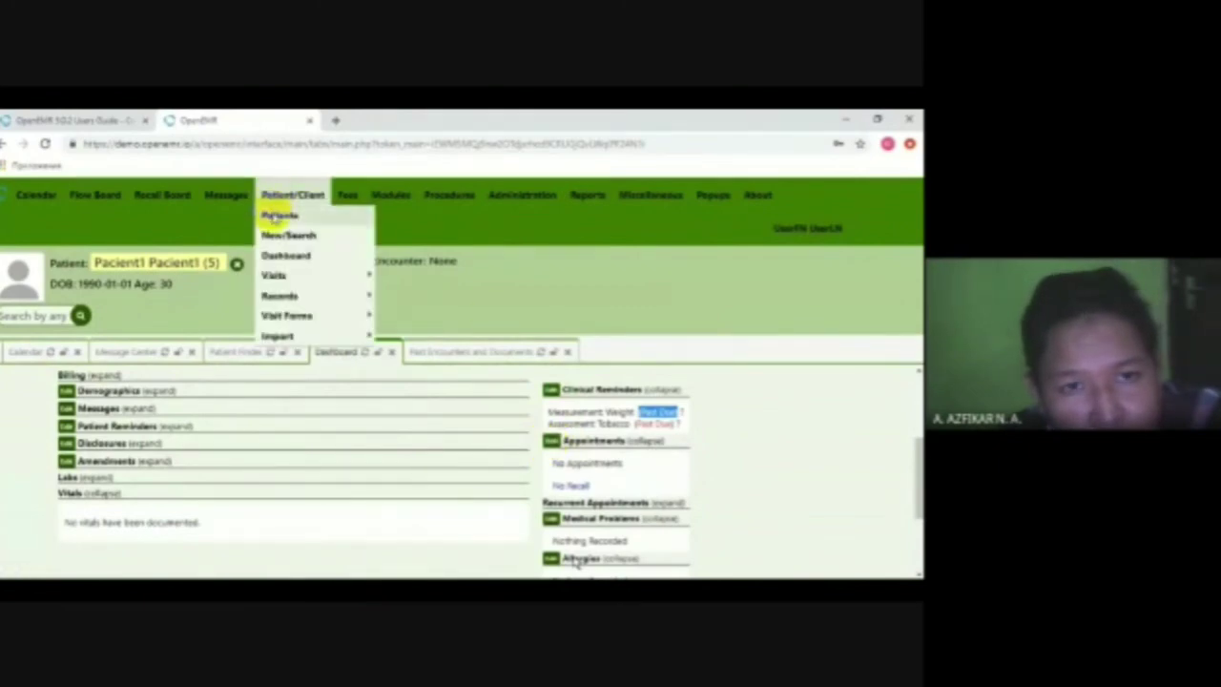
click(278, 215)
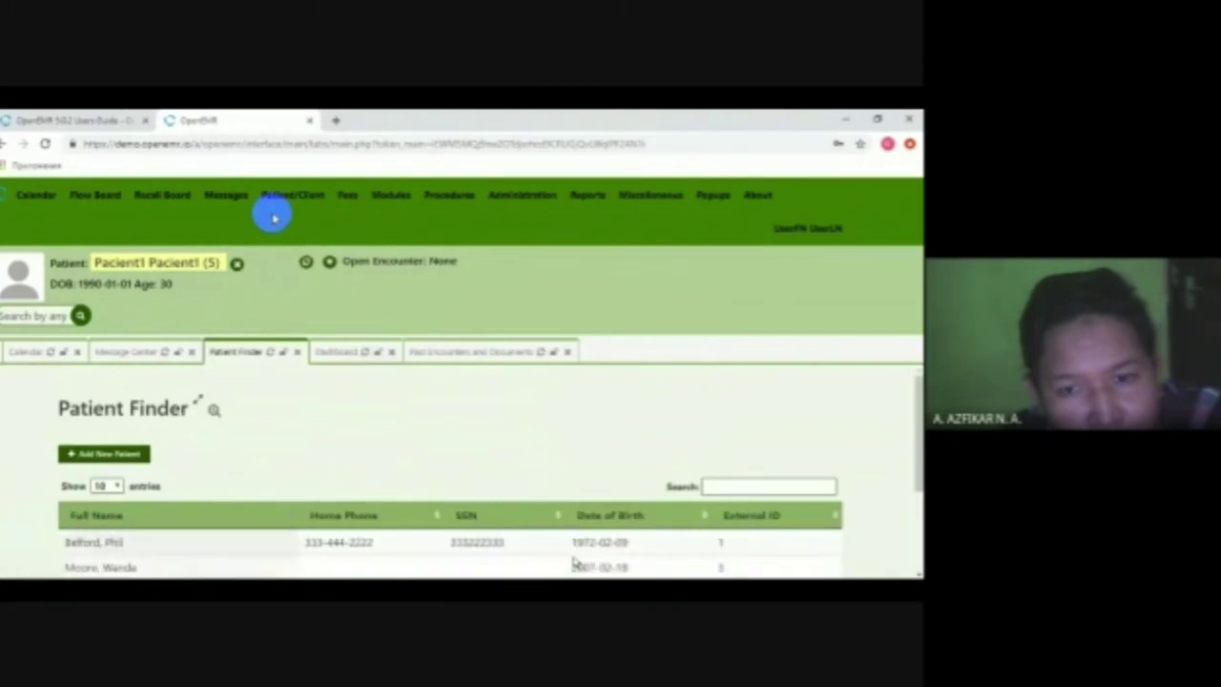
click(236, 264)
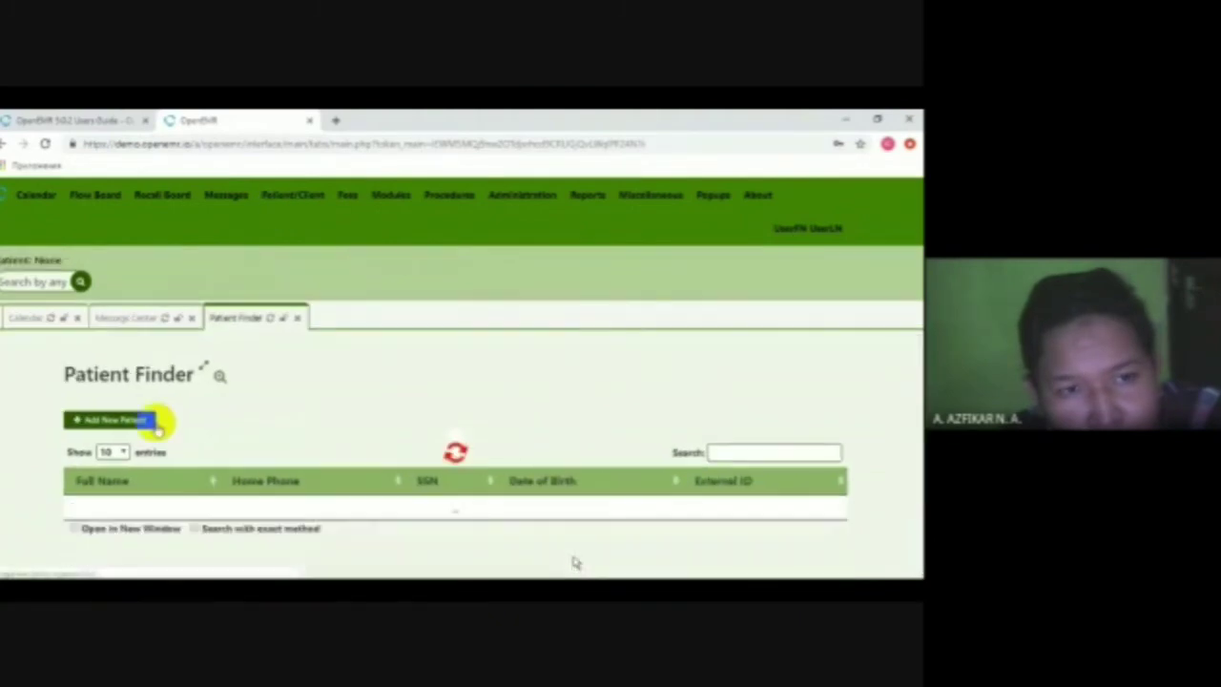
- Open the sample patient's dashboard and add an appointment from its Appointments widget
scroll(141, 405, up, 1)
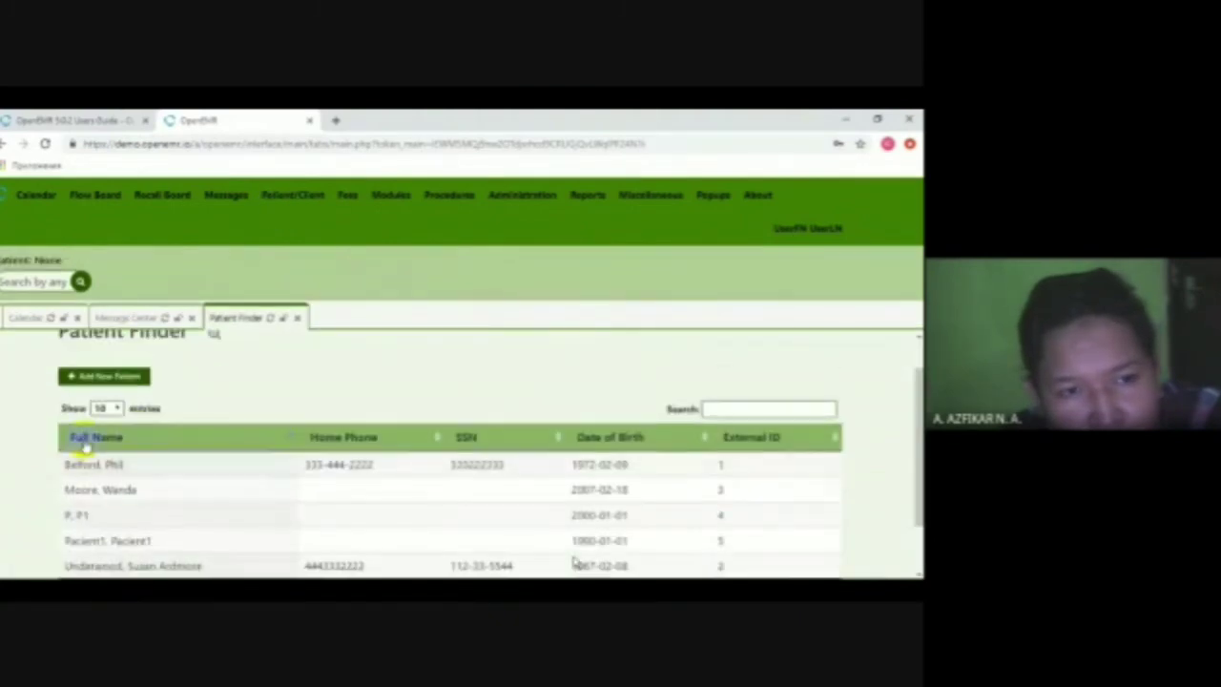
scroll(87, 436, down, 2)
scroll(96, 419, up, 3)
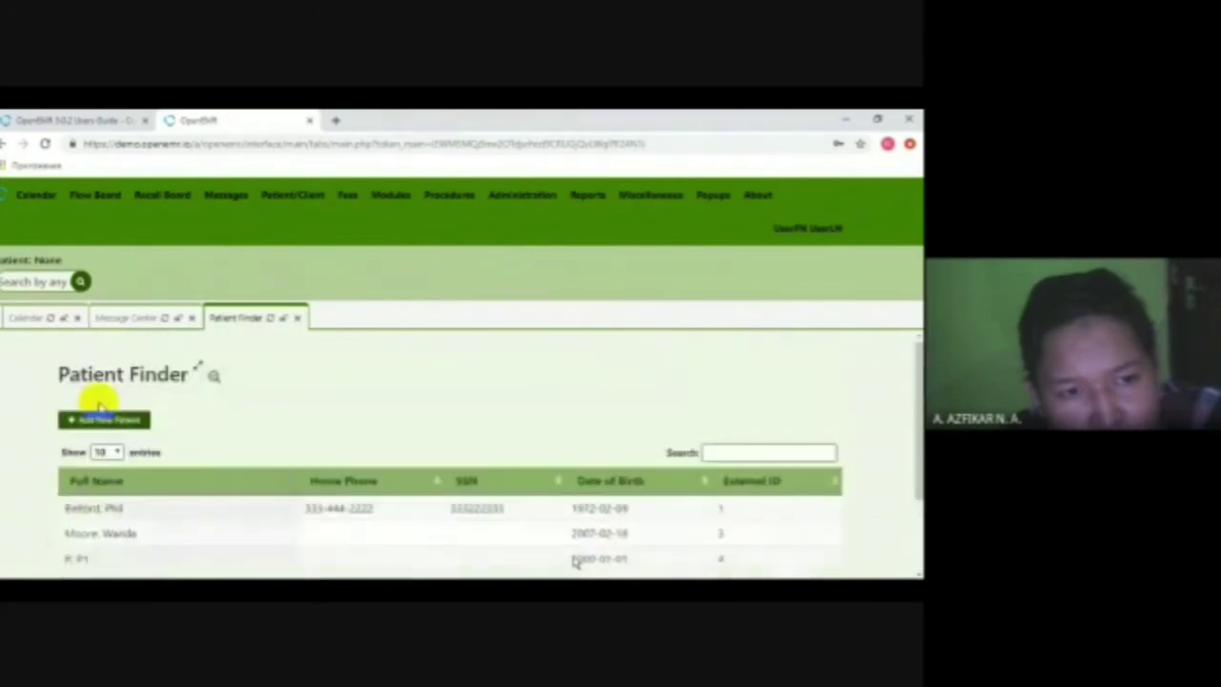
scroll(329, 505, down, 2)
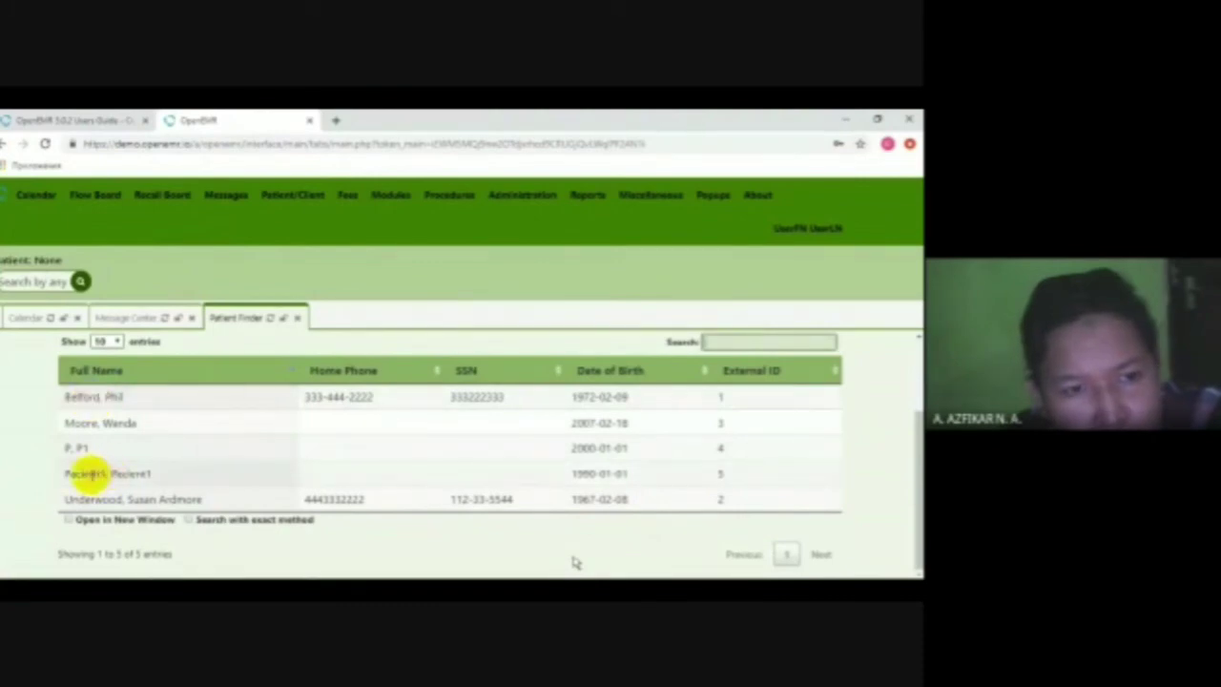
click(81, 473)
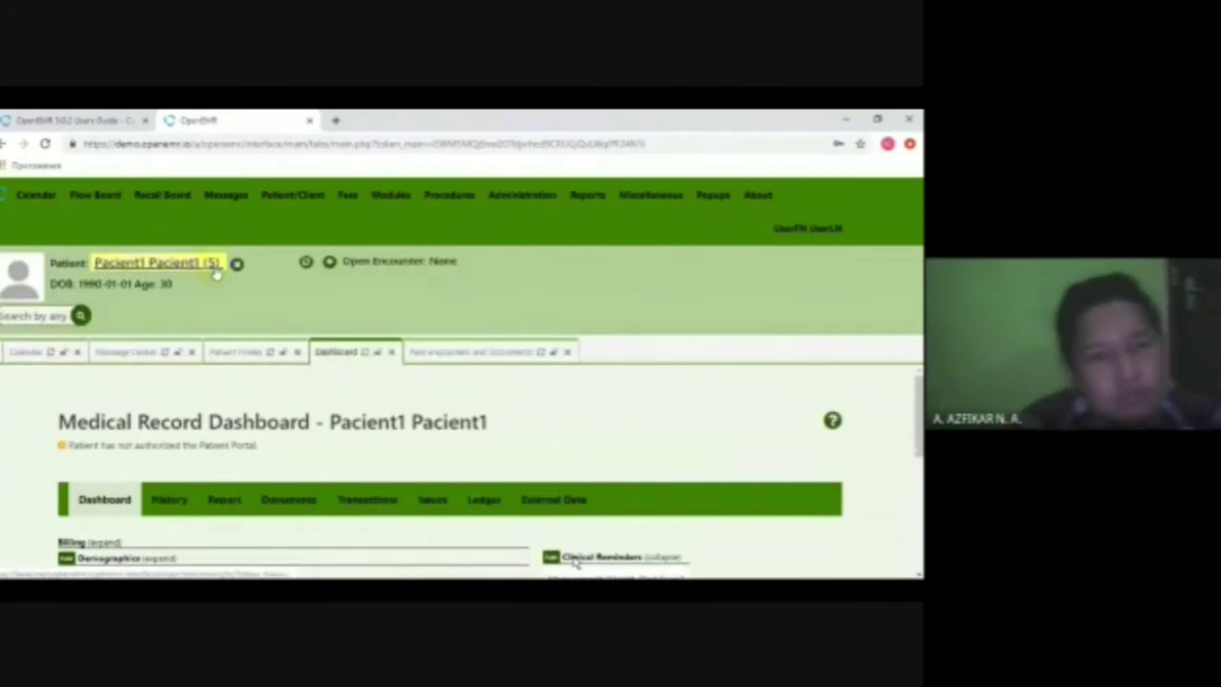
scroll(584, 452, down, 1)
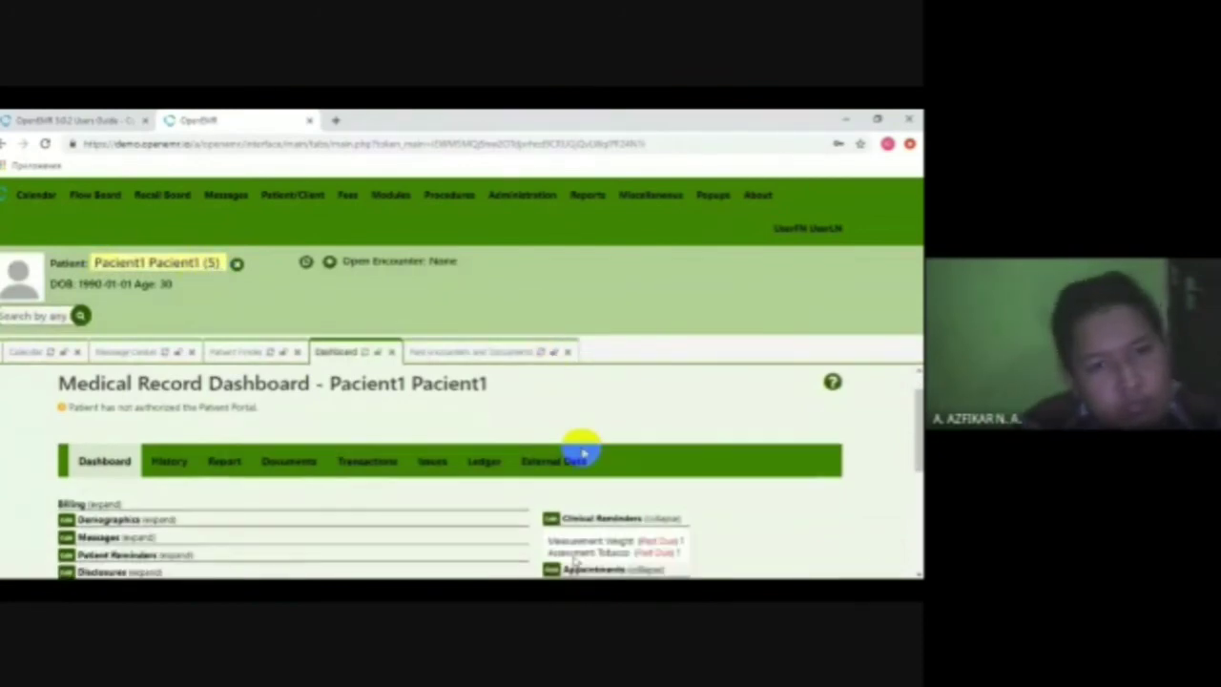
scroll(572, 456, down, 2)
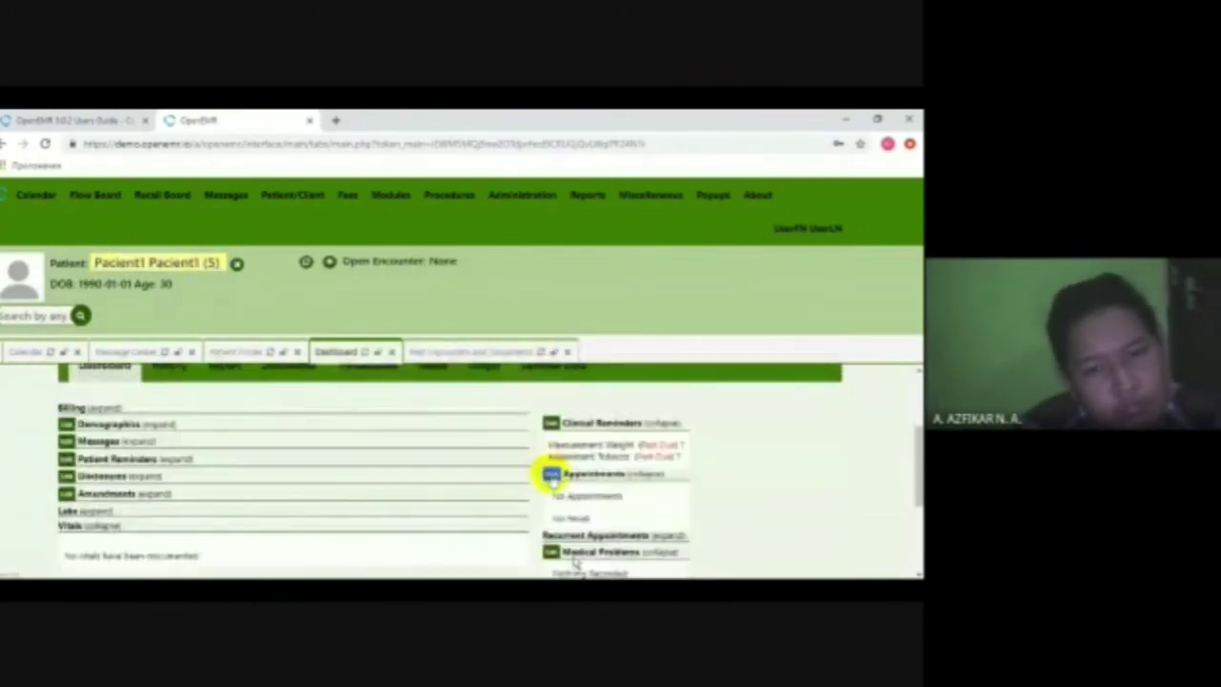
click(551, 474)
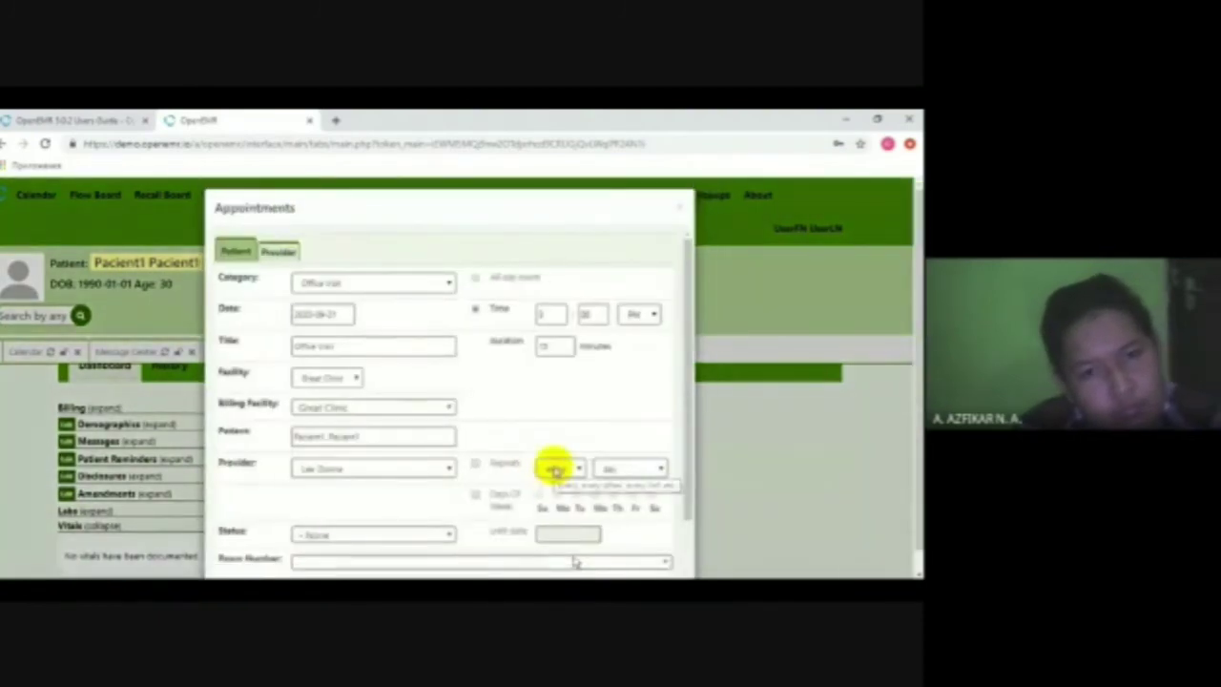
- Make the appointment an Office Visit on 2020-09-21, hour 20, 30 minutes, at Great Clinic
scroll(490, 340, down, 2)
scroll(496, 389, up, 2)
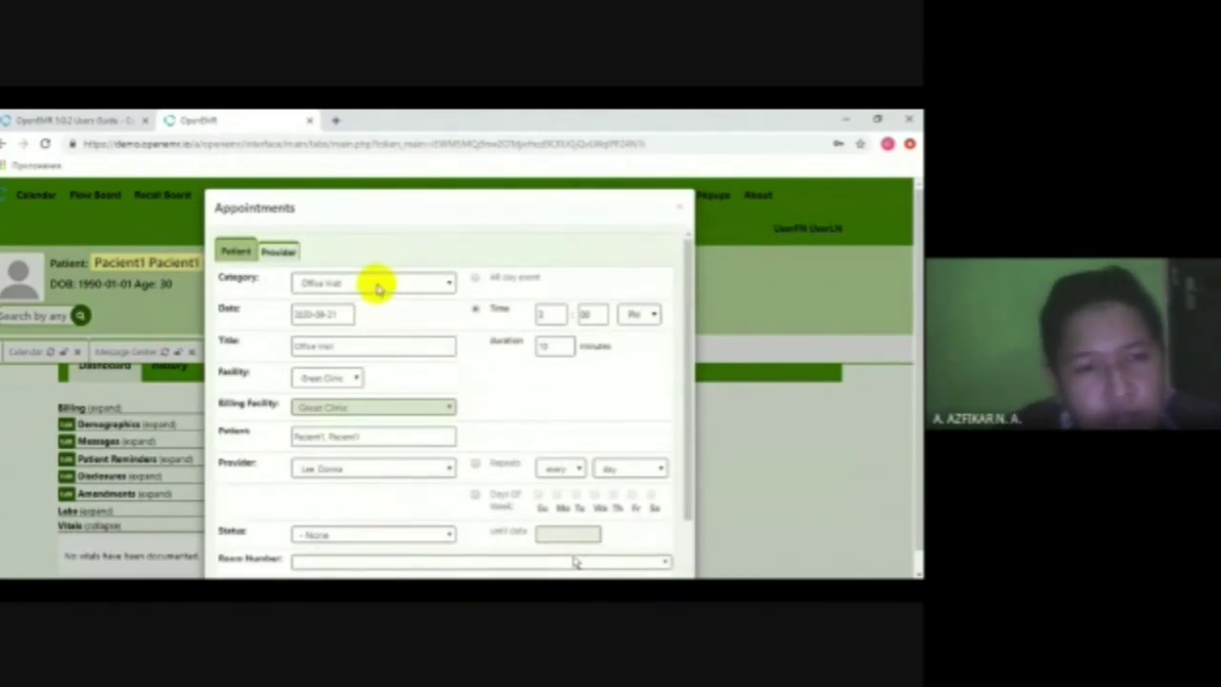
click(441, 285)
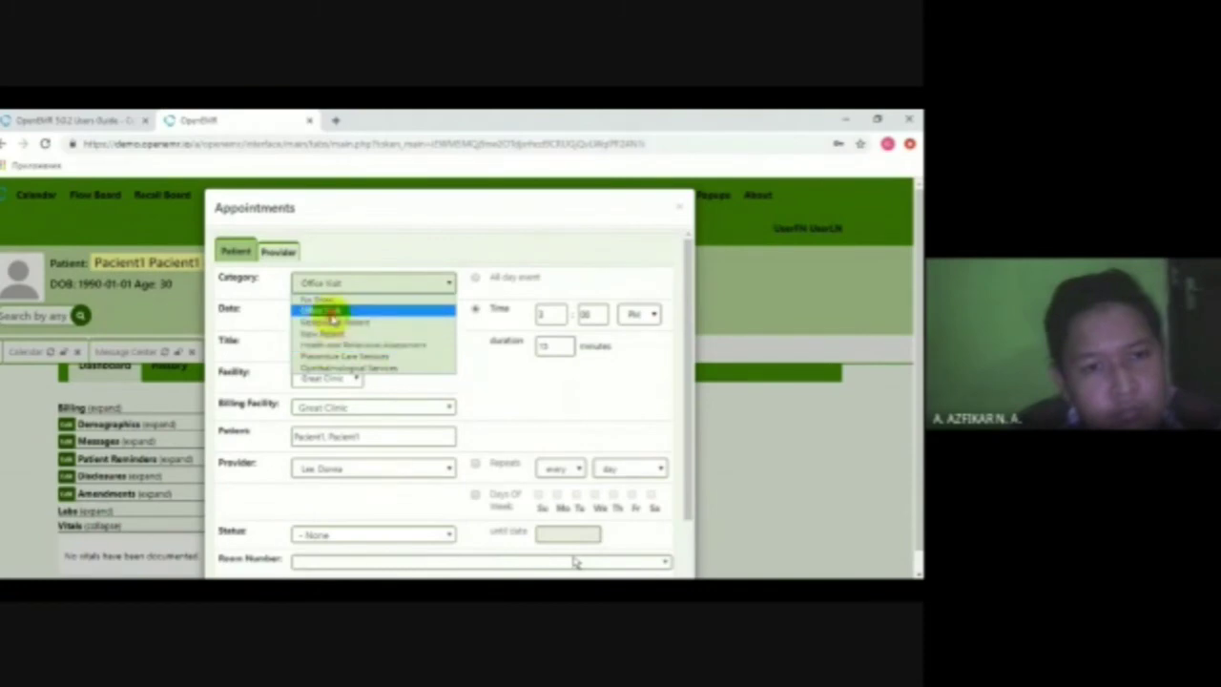
click(331, 311)
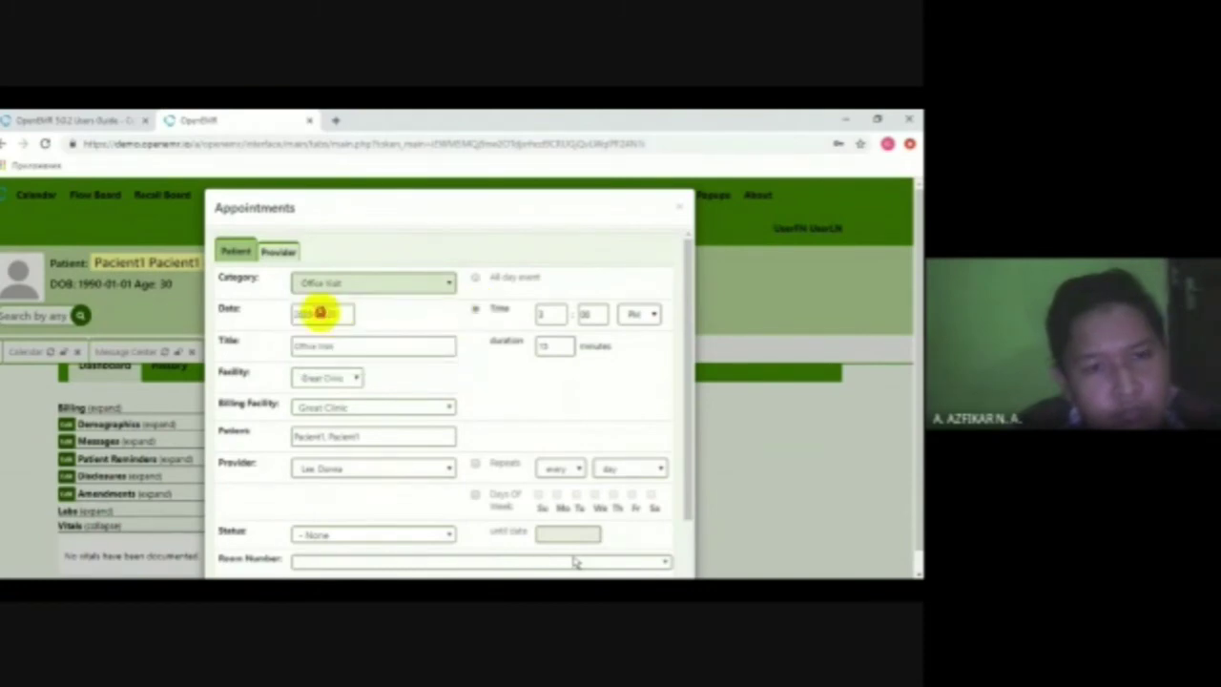
click(321, 313)
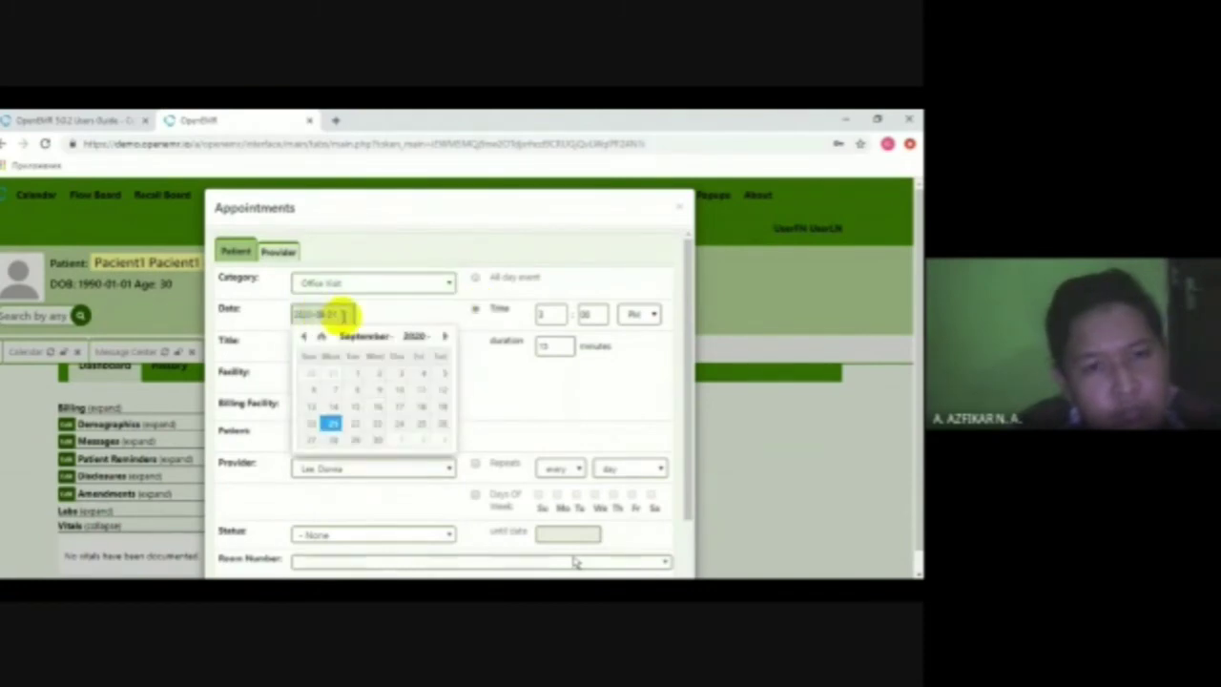
click(345, 314)
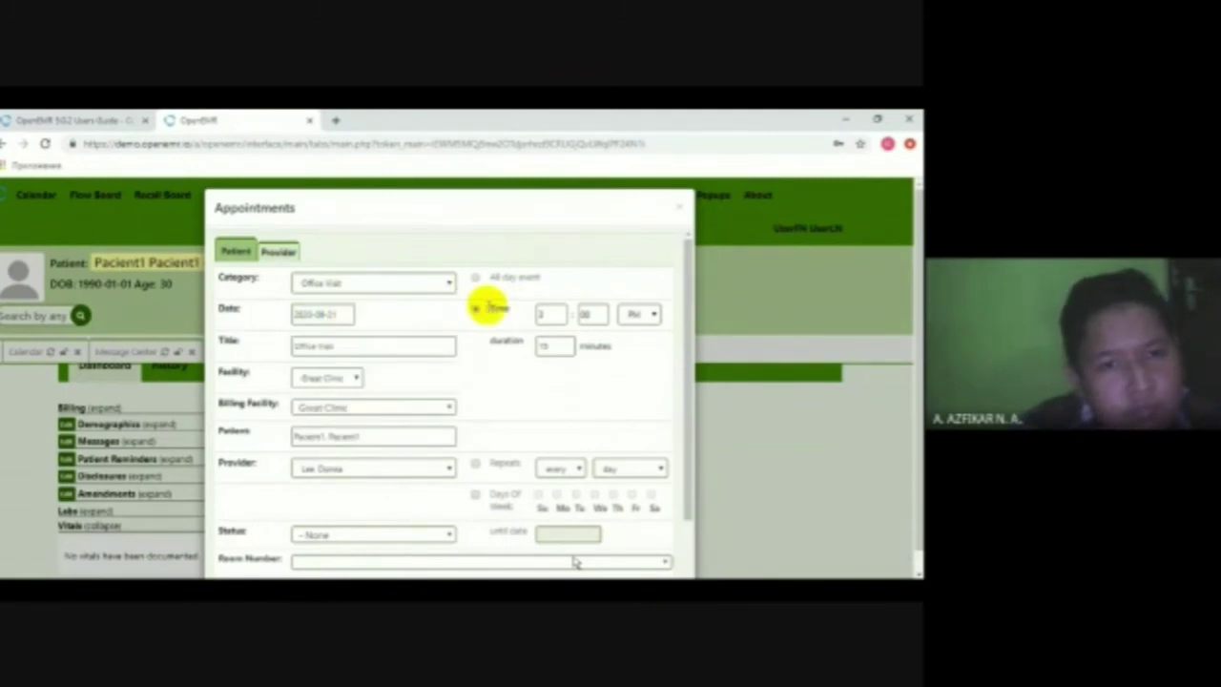
click(551, 314)
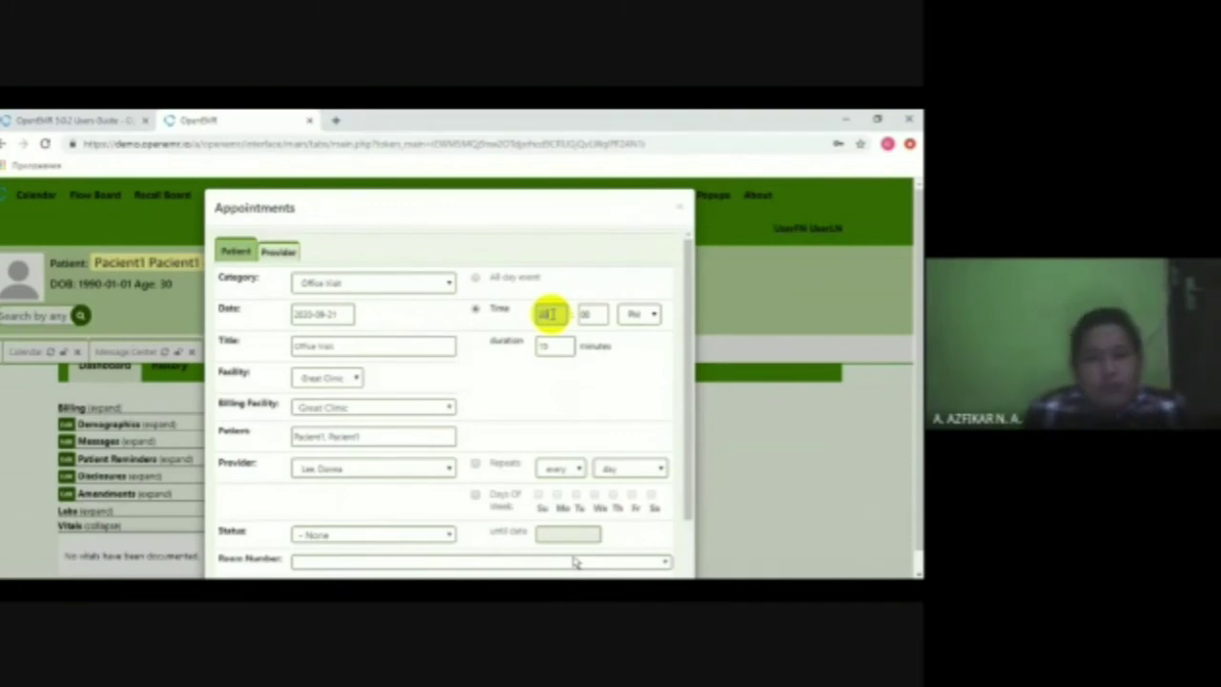
click(620, 343)
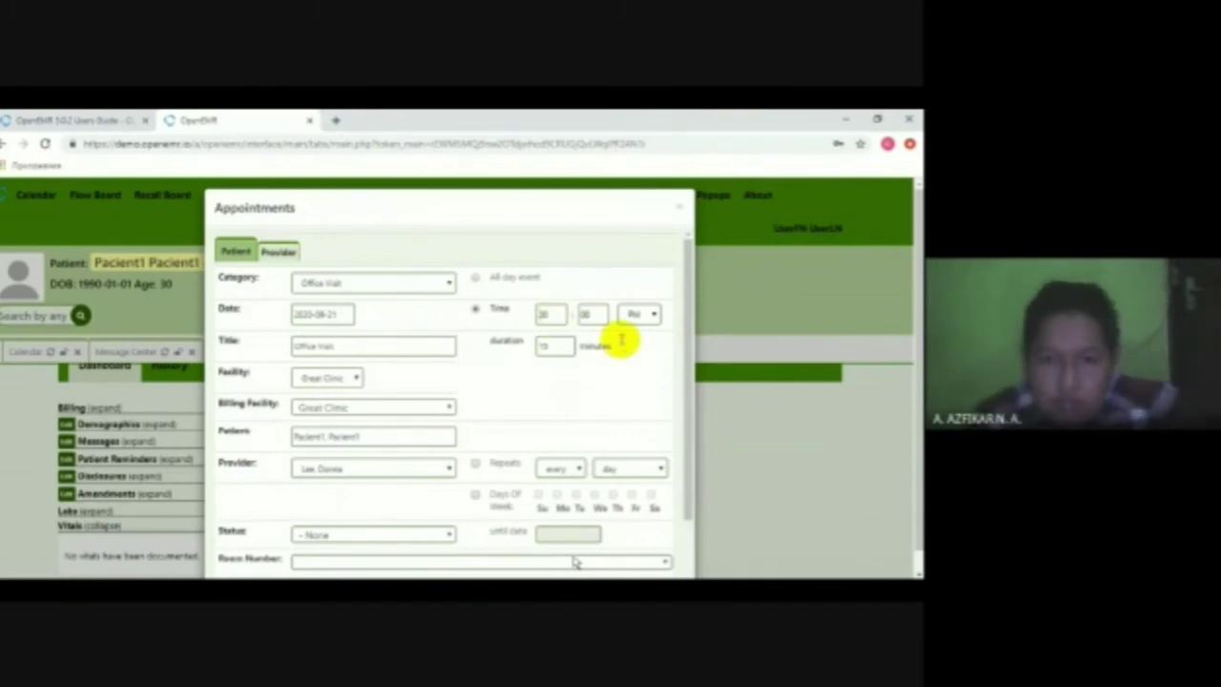
click(558, 344)
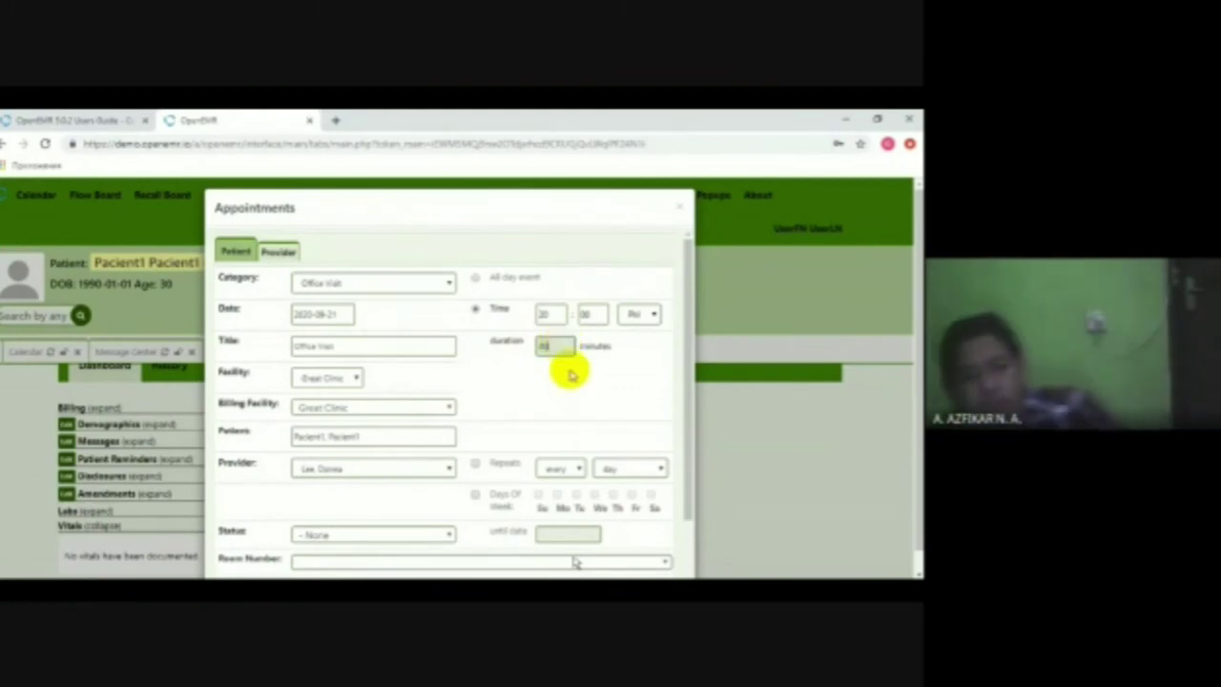
text(30)
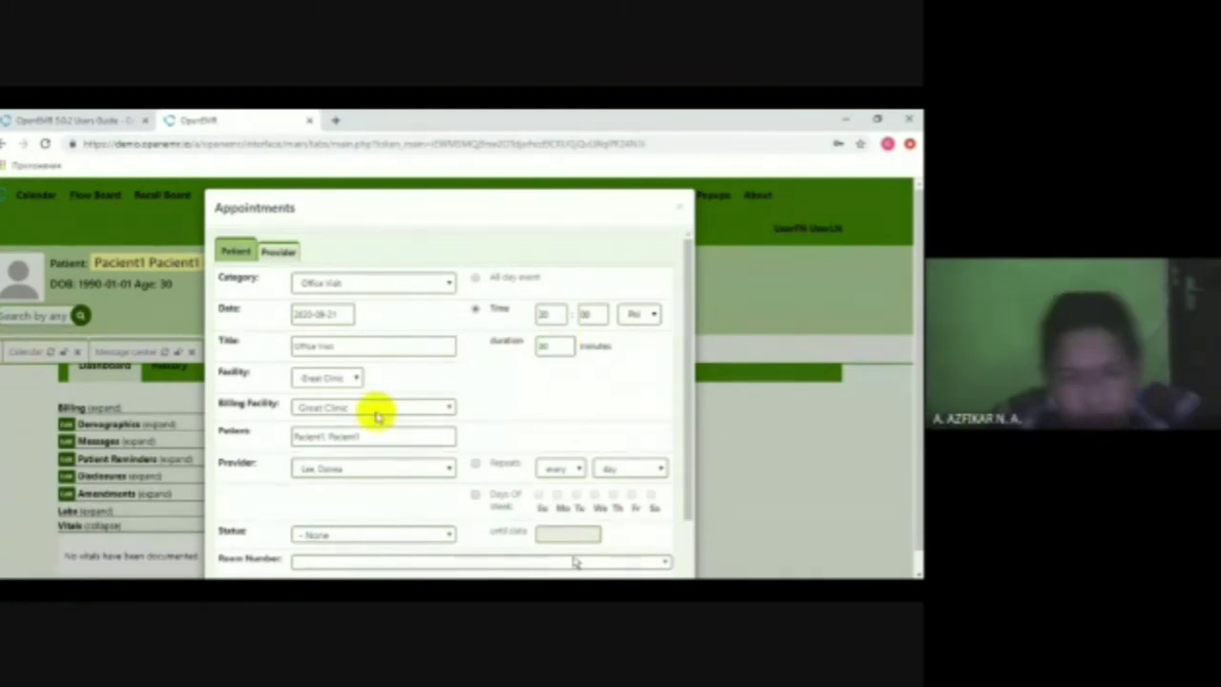
click(353, 378)
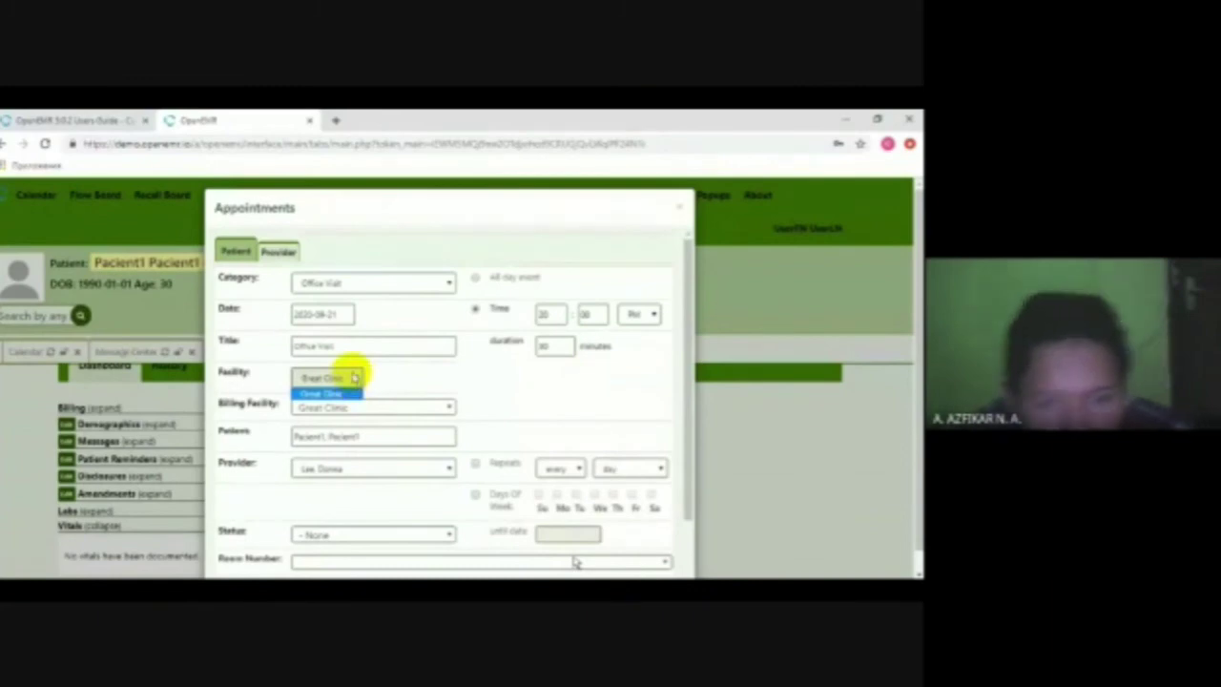
click(354, 378)
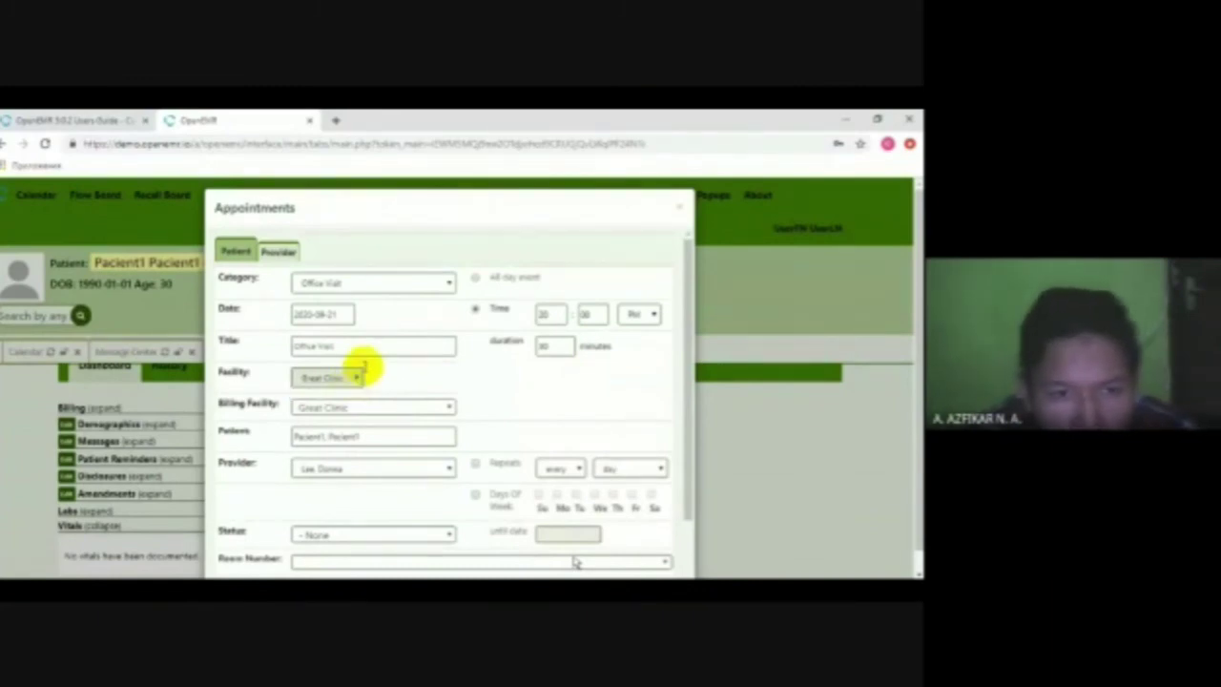
- Retitle the appointment MyVisit and save it despite the provider-unavailable warning
drag(362, 346, 293, 347)
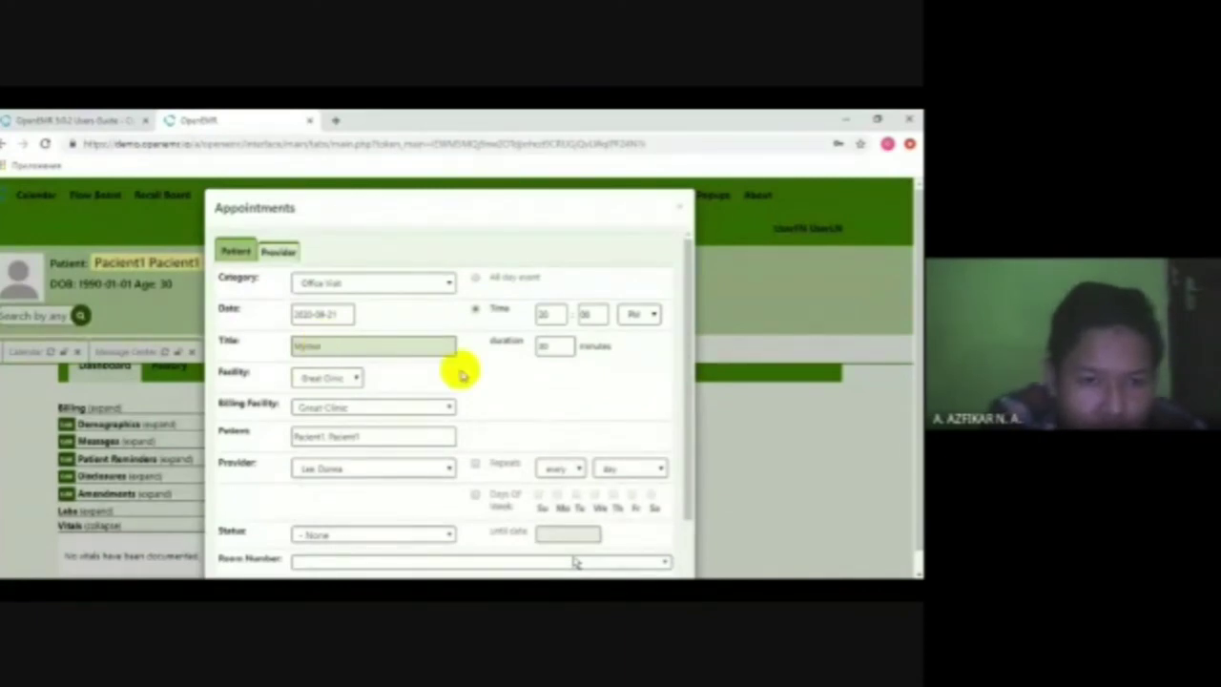
click(515, 380)
scroll(489, 408, down, 2)
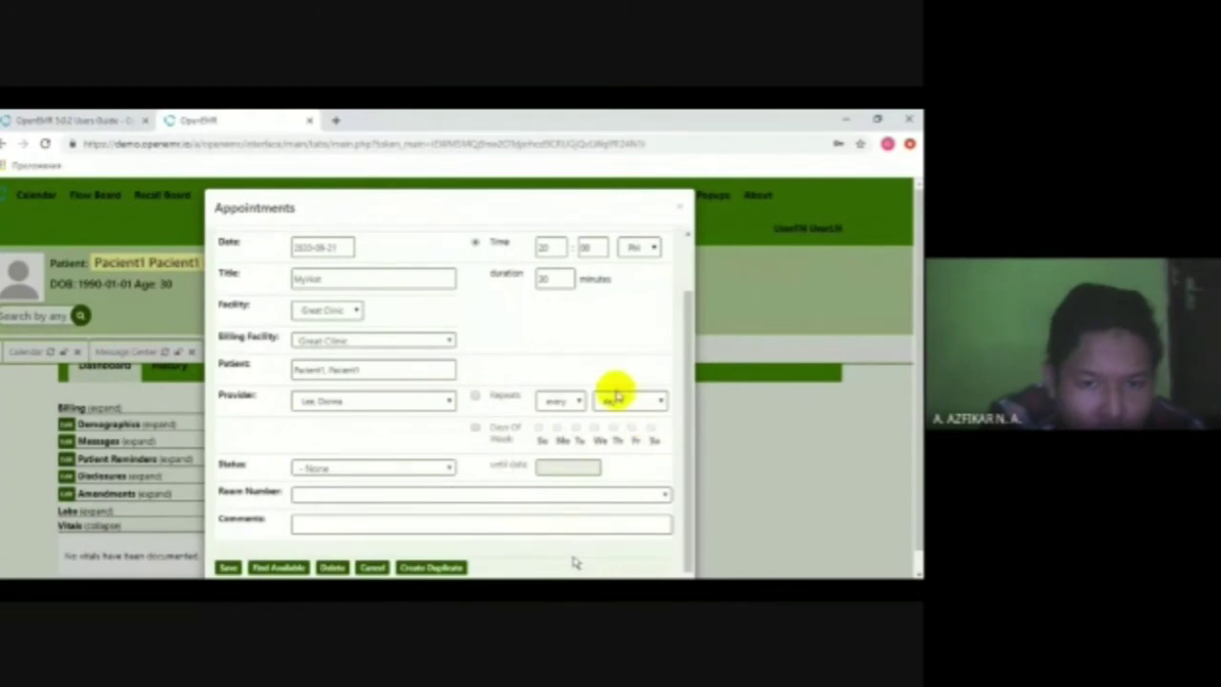
scroll(472, 381, down, 1)
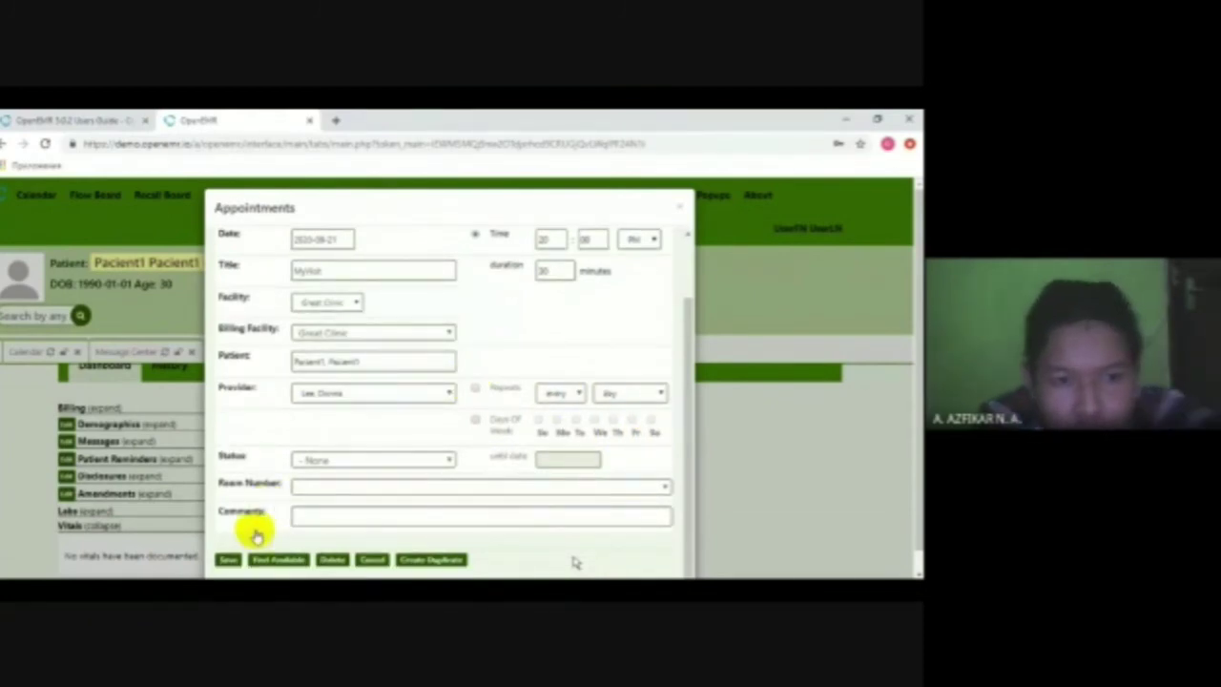
click(227, 560)
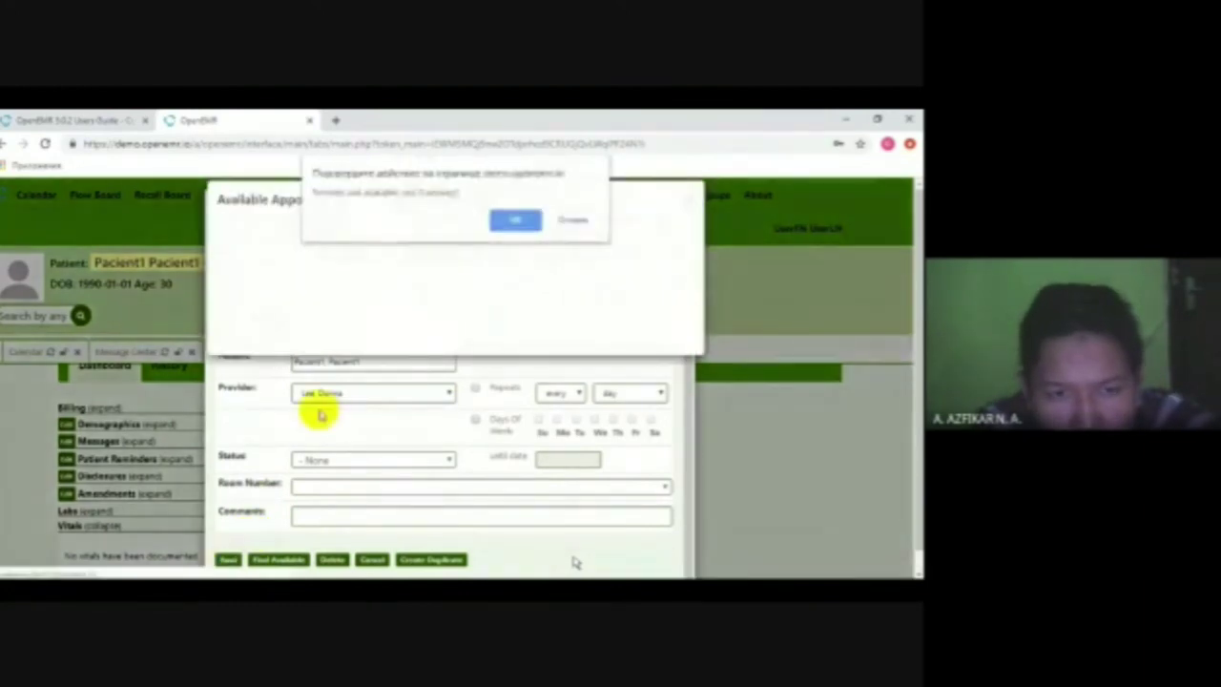
click(513, 220)
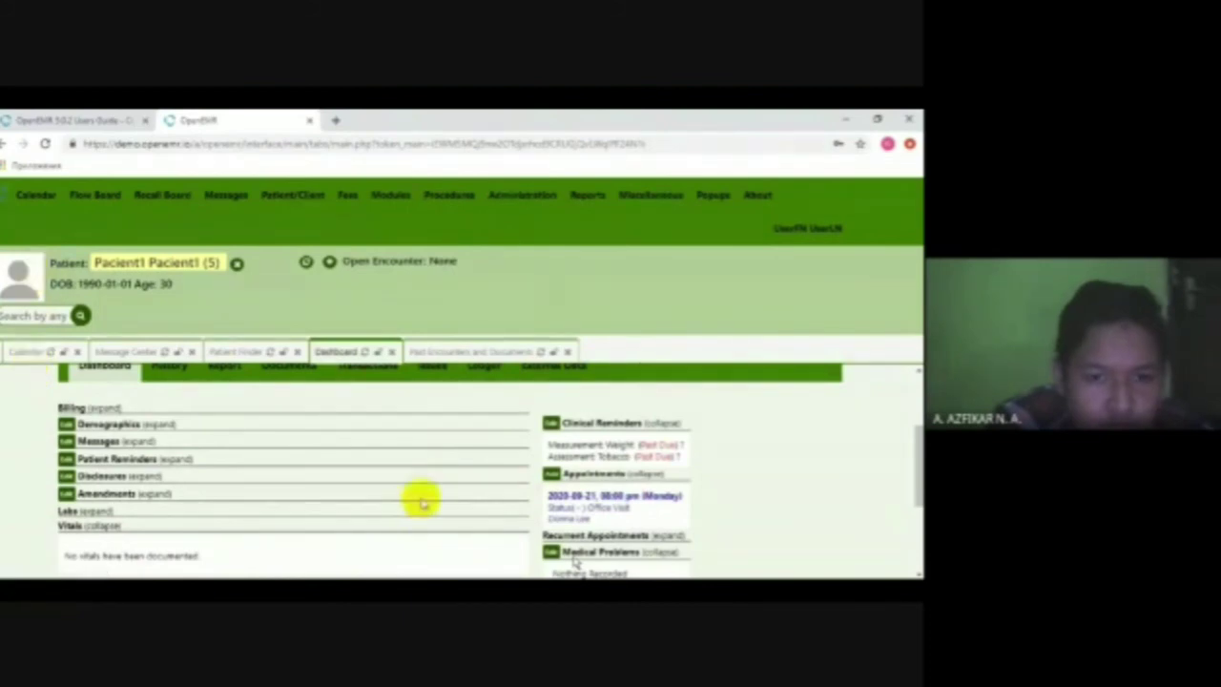
- Open the saved 2020-09-21 Office Visit to review it, then cancel without changes
click(563, 498)
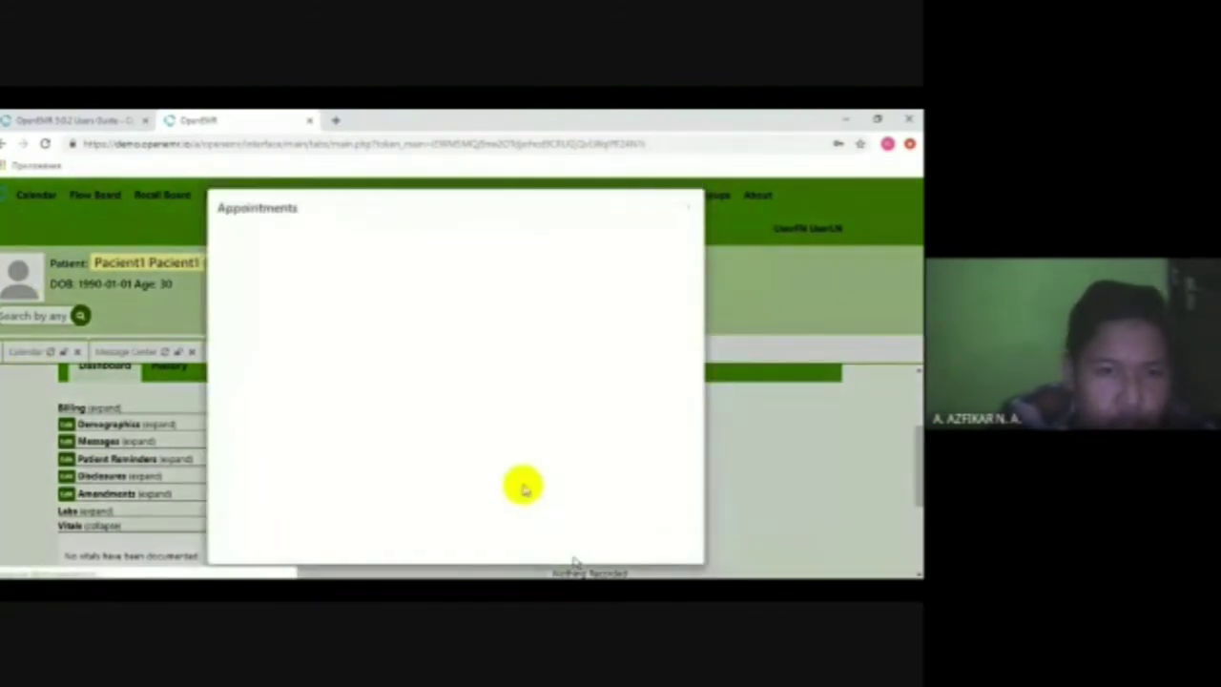
scroll(497, 390, down, 2)
scroll(428, 409, up, 2)
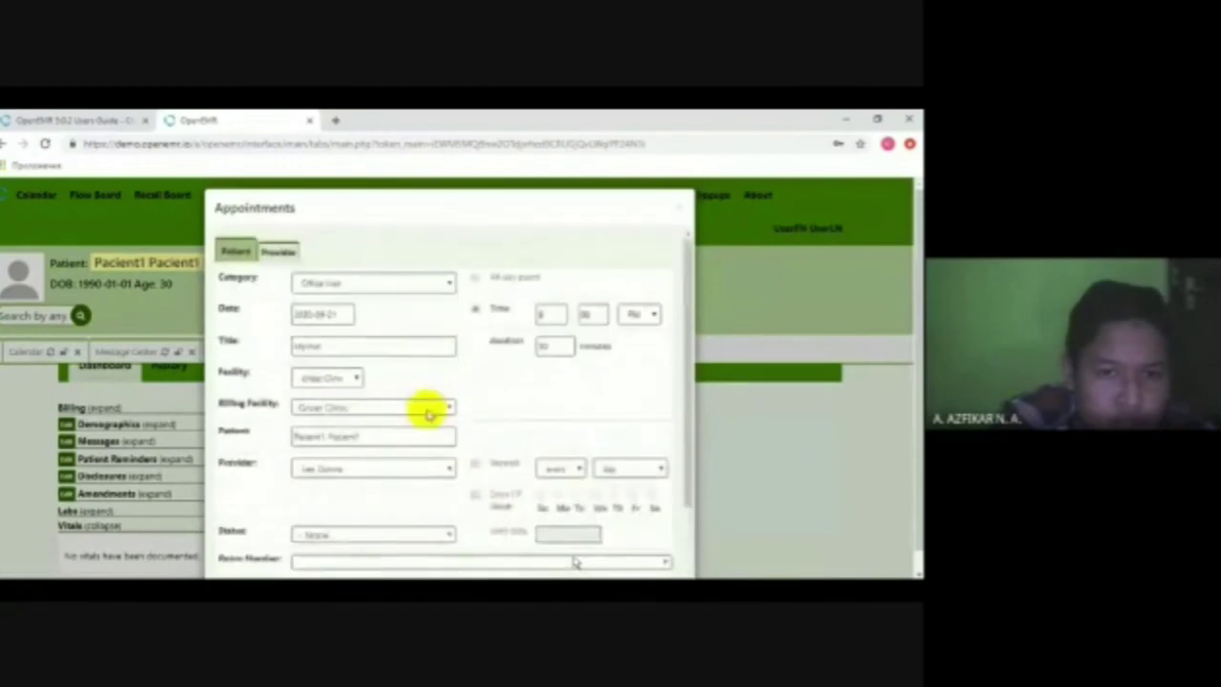
scroll(422, 403, down, 3)
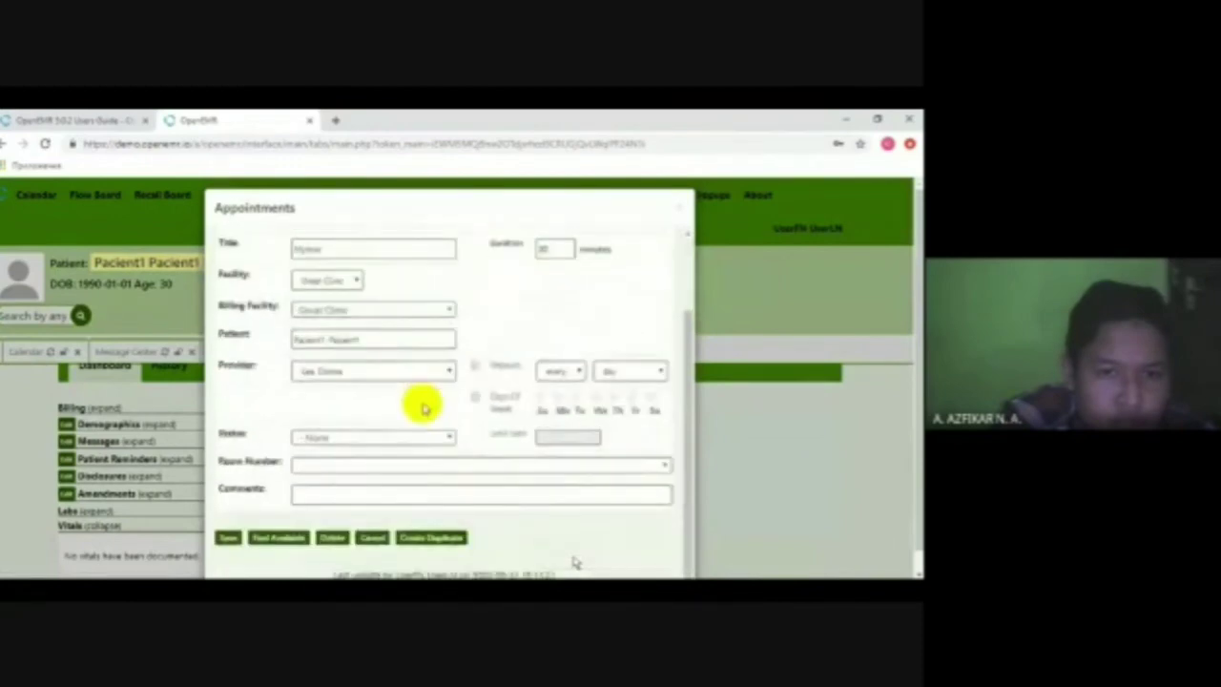
click(370, 538)
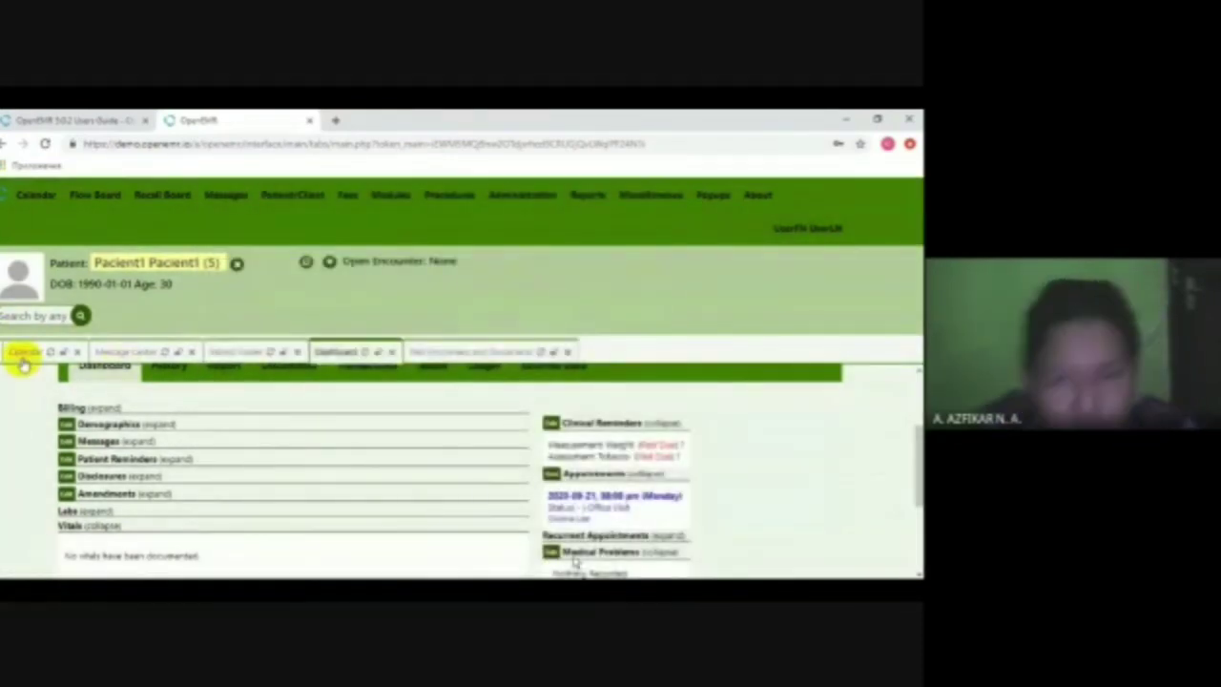
click(23, 354)
scroll(315, 472, down, 3)
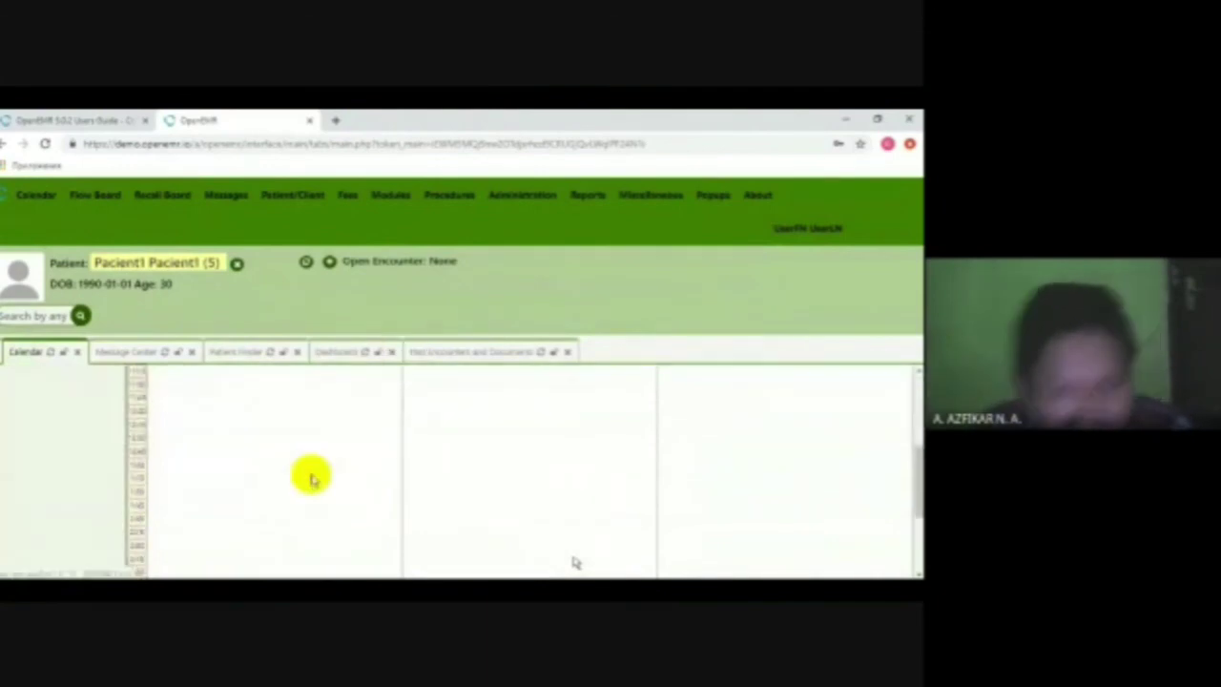
scroll(313, 477, down, 1)
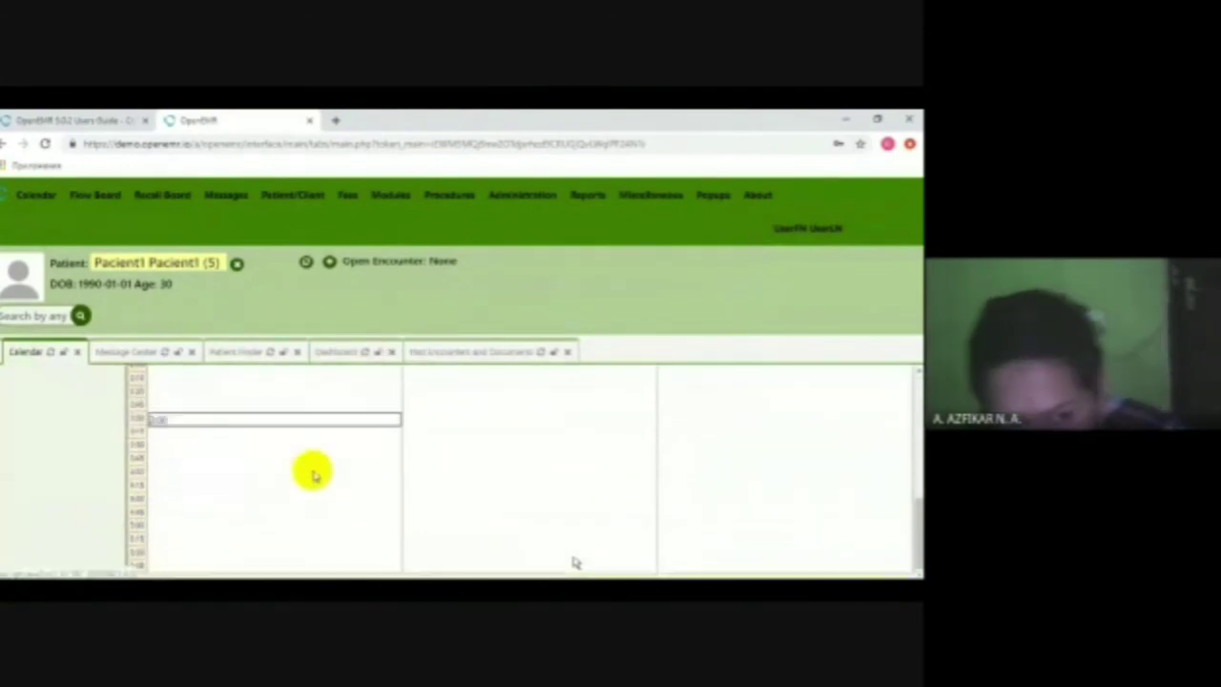
click(33, 196)
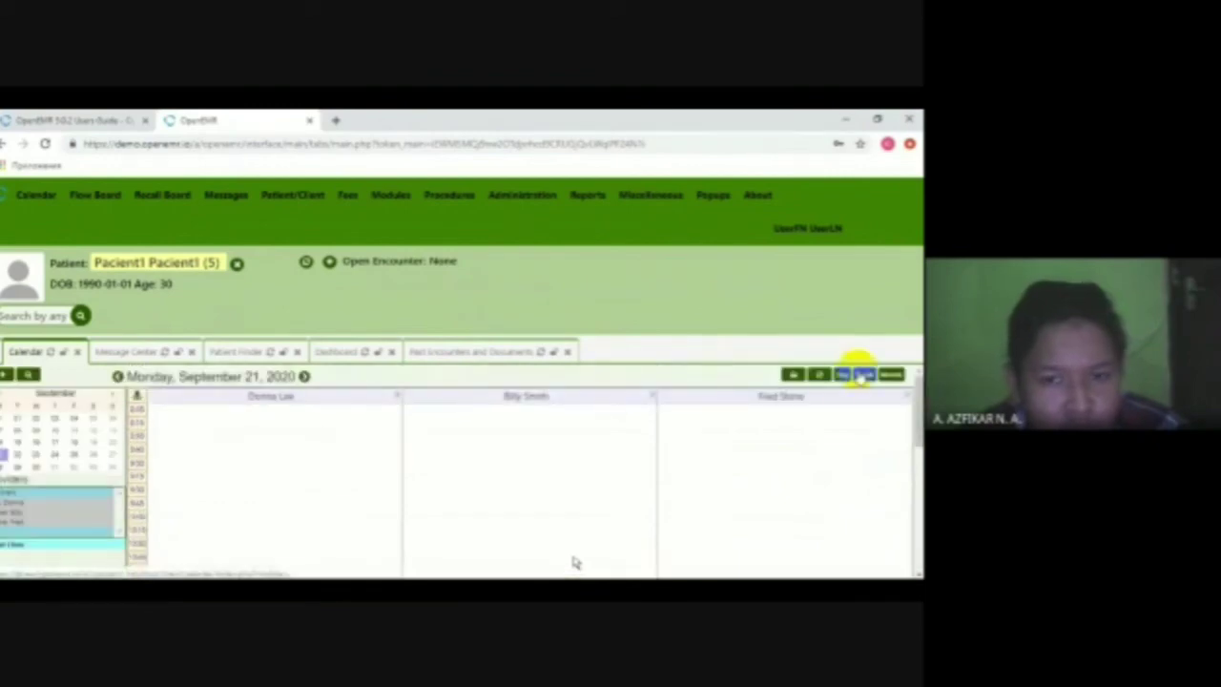
click(863, 374)
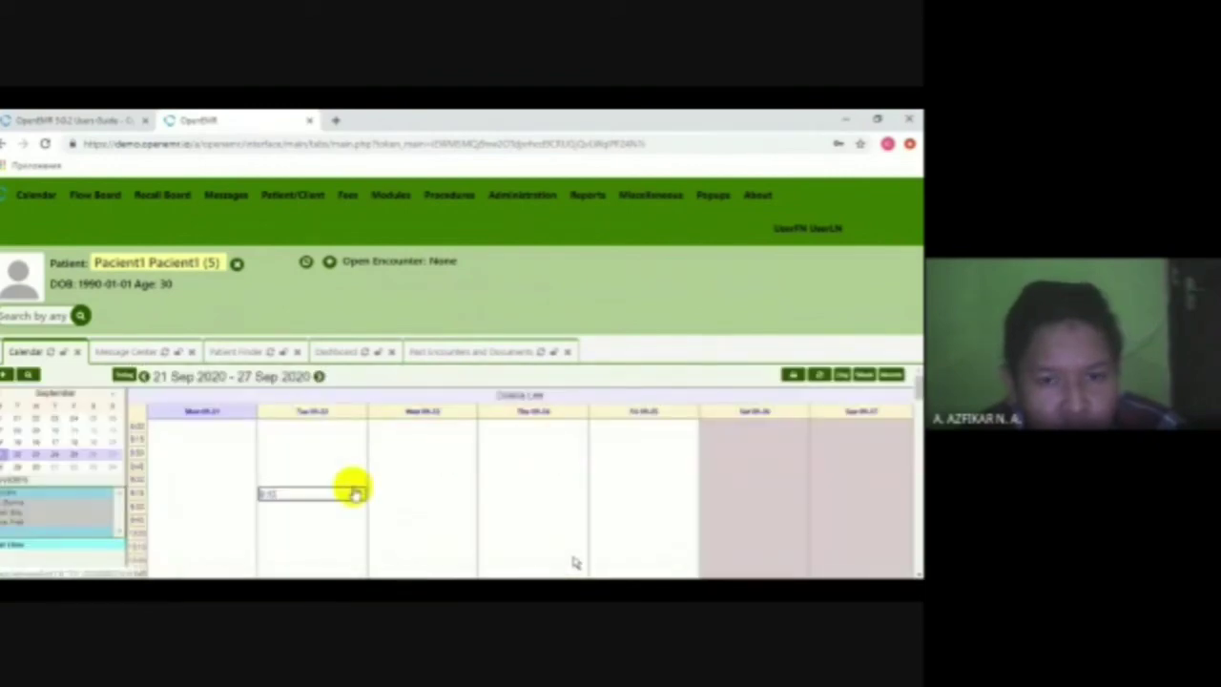
scroll(348, 496, down, 2)
scroll(344, 500, down, 3)
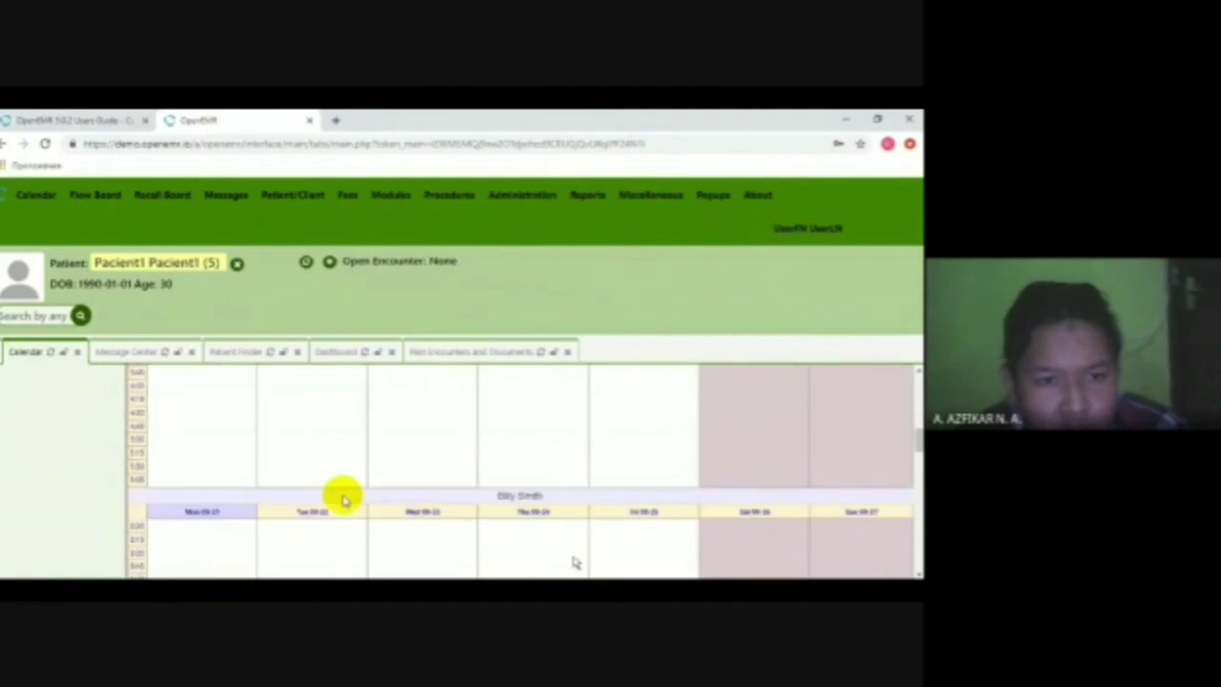
scroll(345, 488, down, 4)
scroll(303, 471, up, 3)
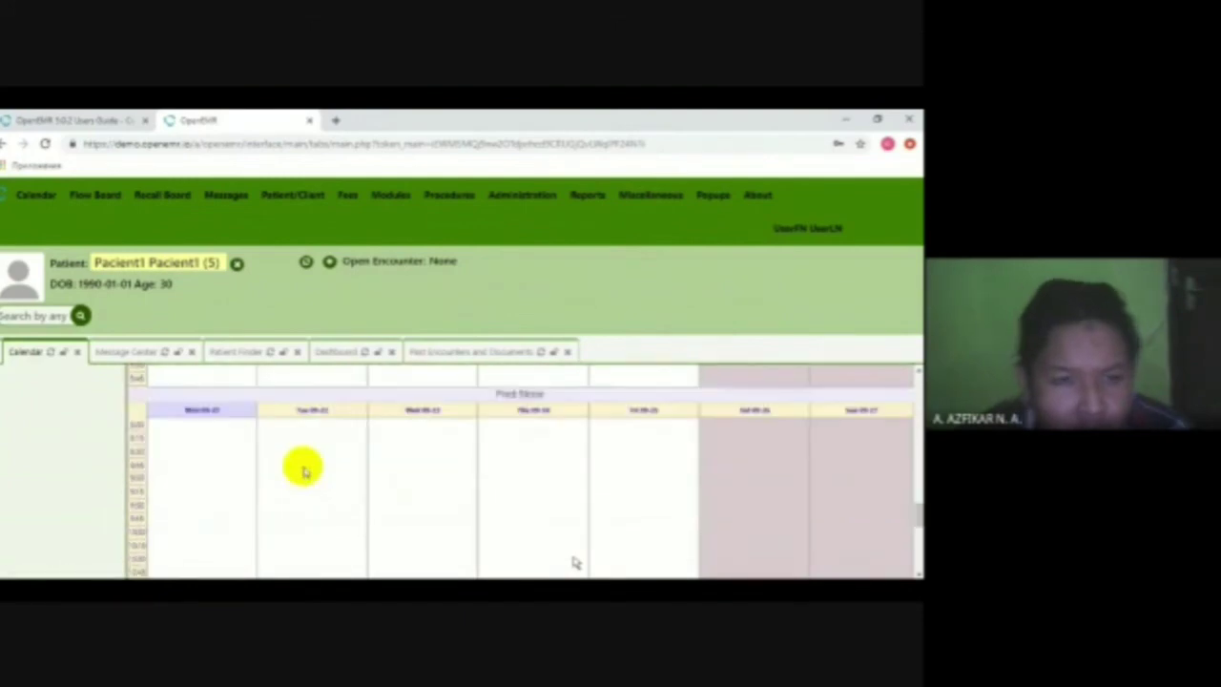
scroll(305, 470, up, 4)
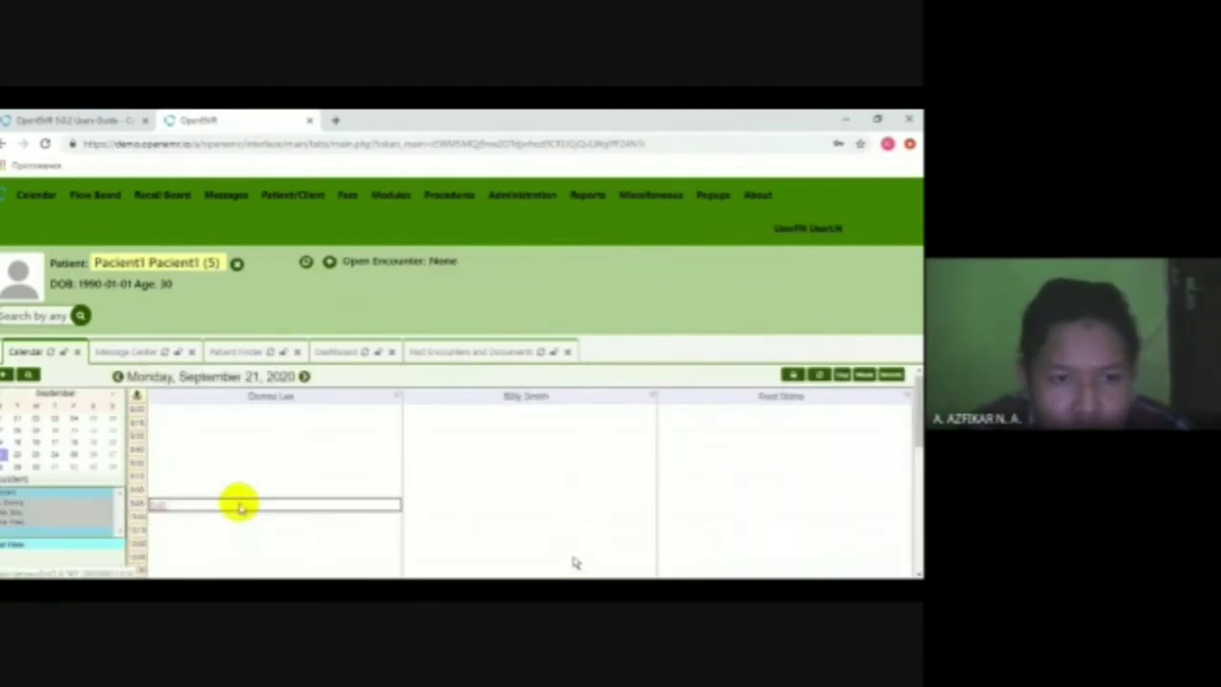
scroll(244, 490, down, 3)
scroll(245, 491, up, 4)
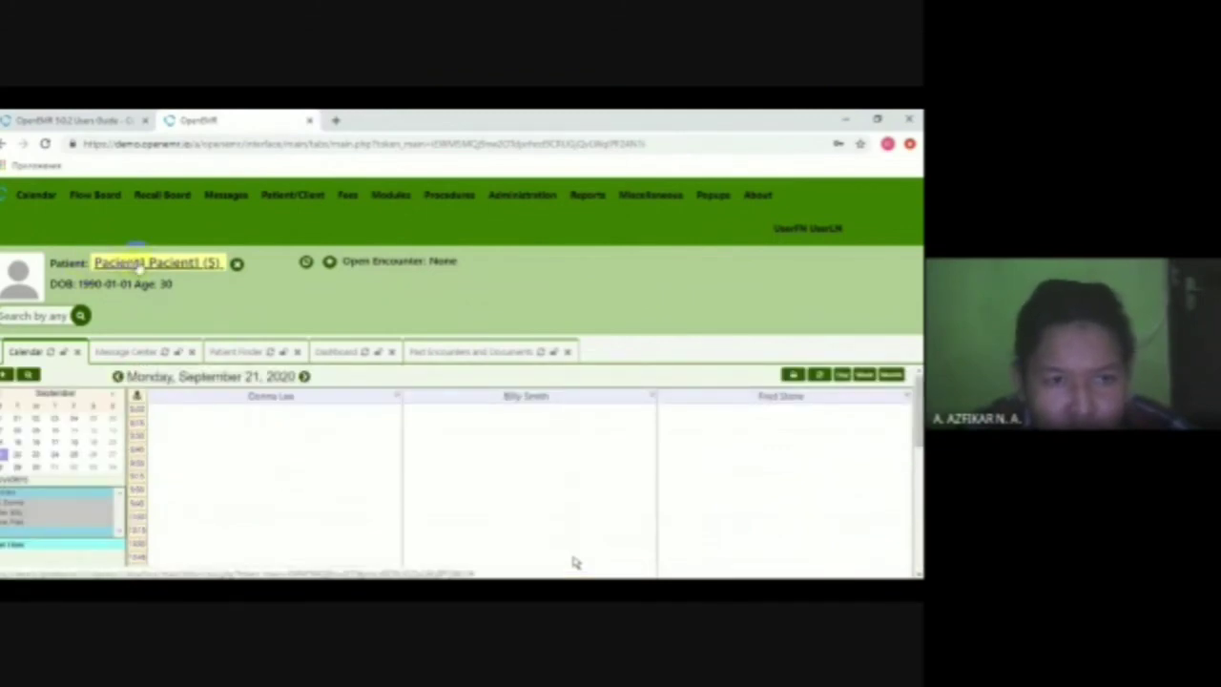
- Open the patient's dashboard and bring up the office-visit appointment for editing
click(198, 273)
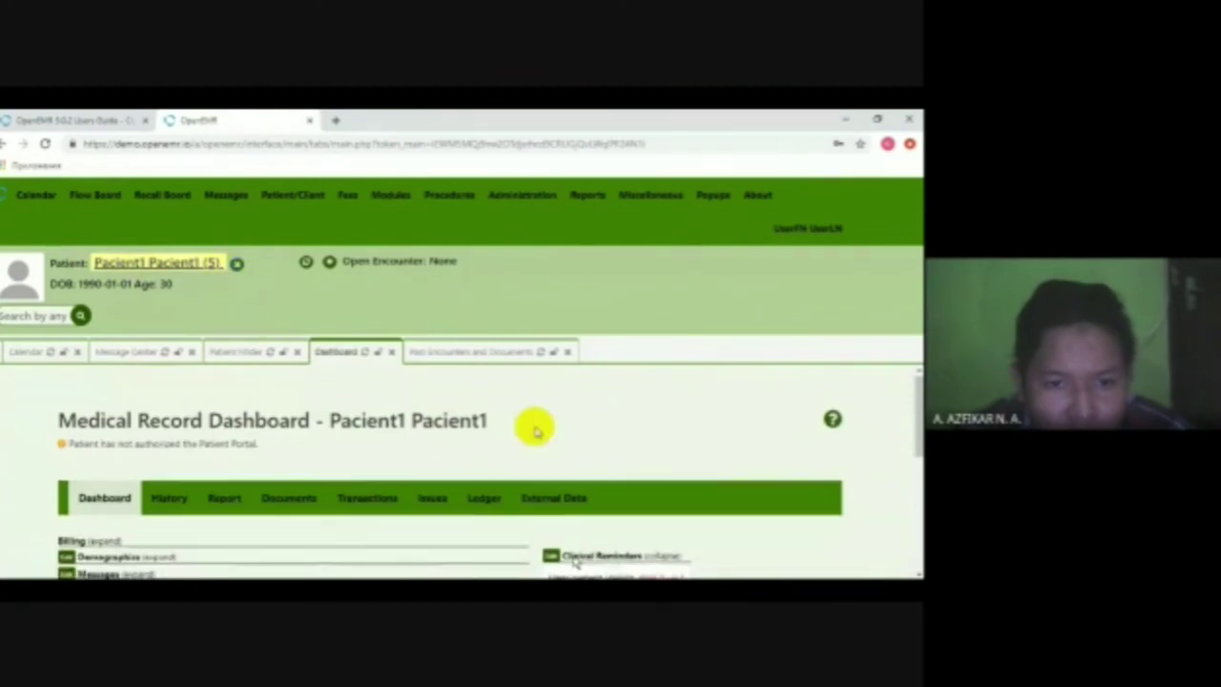
scroll(525, 424, down, 5)
scroll(501, 433, up, 3)
click(578, 499)
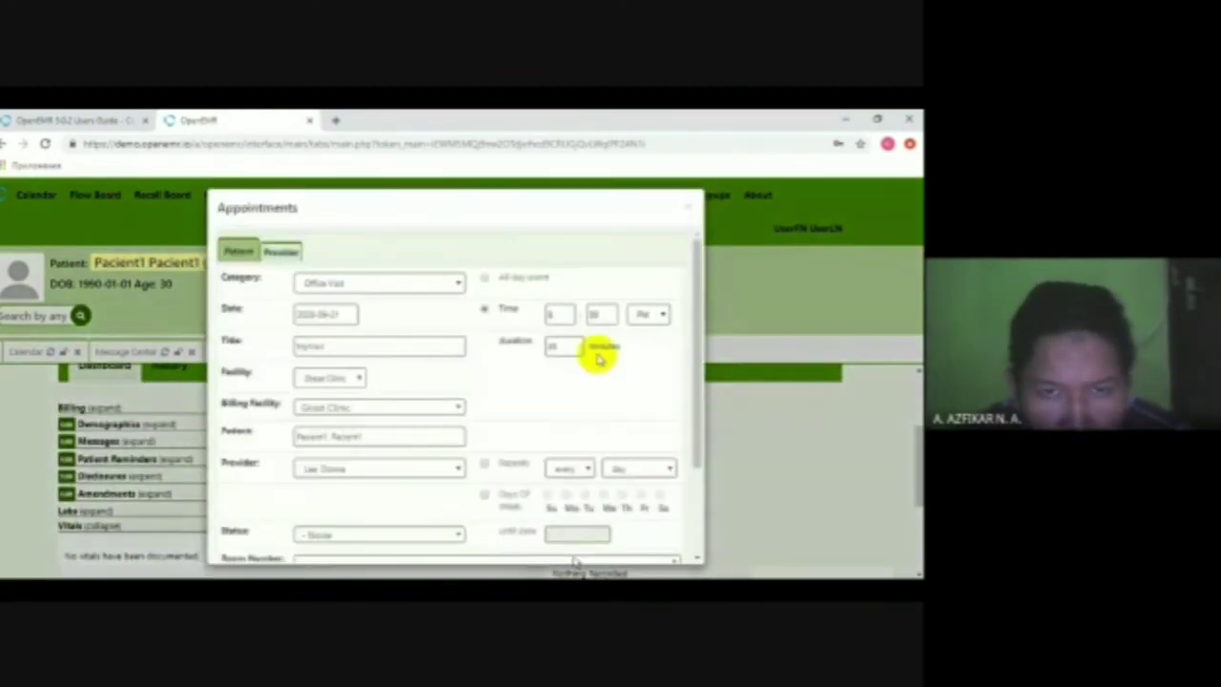
- Reschedule the MyVisit appointment to 2020-09-22 at 05:00 pm and save it
click(551, 317)
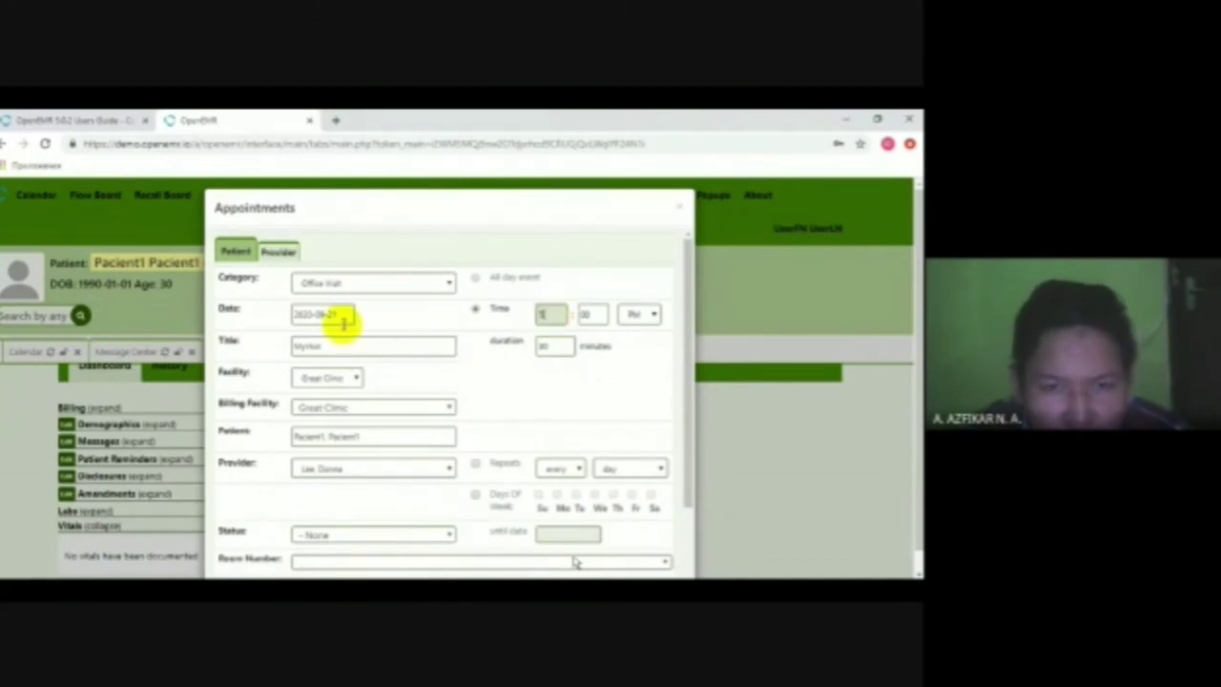
click(336, 314)
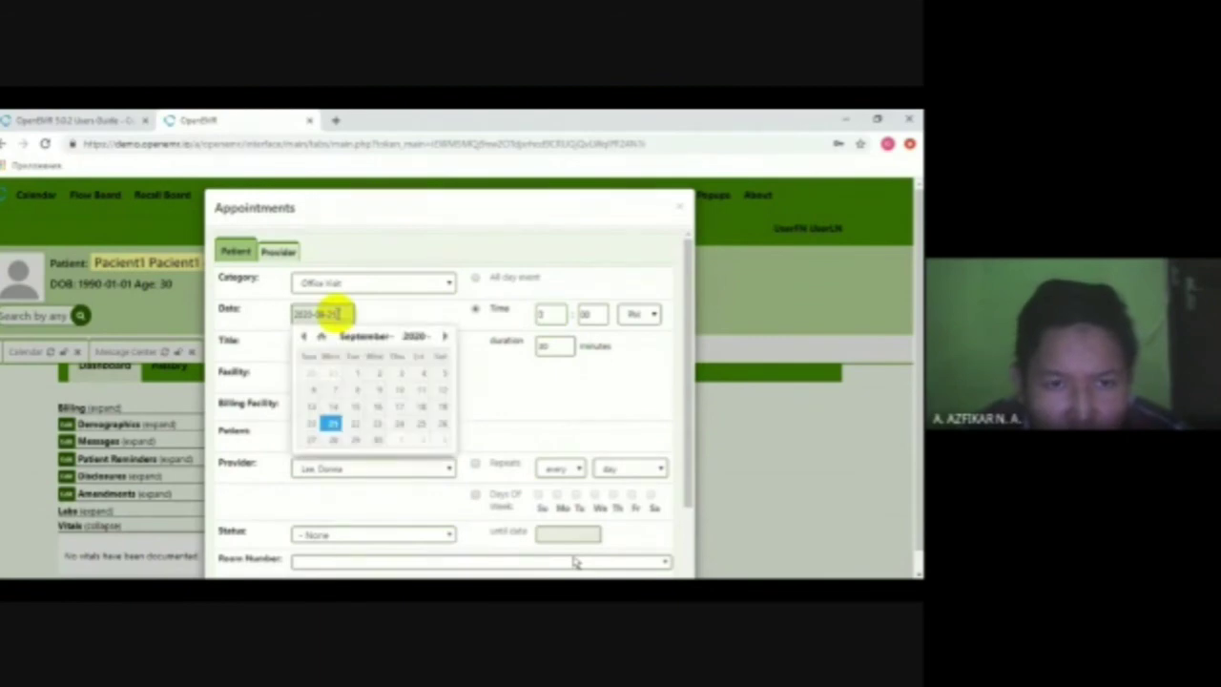
click(348, 422)
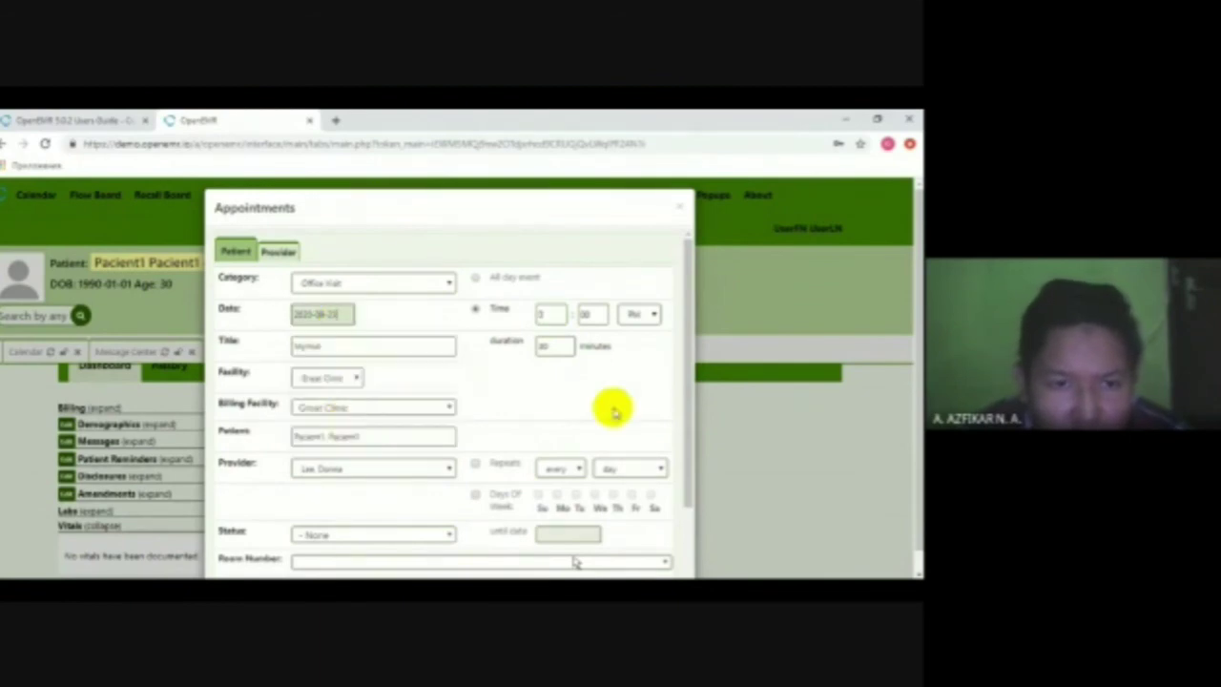
scroll(605, 401, down, 3)
click(228, 516)
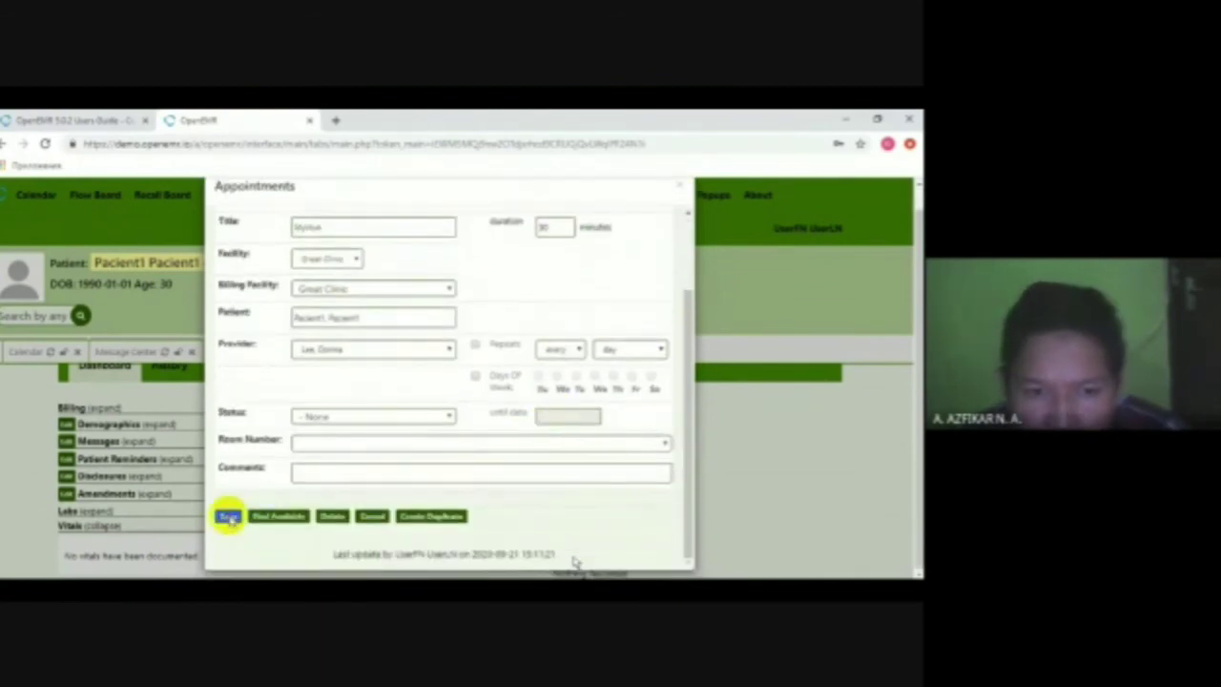
click(505, 222)
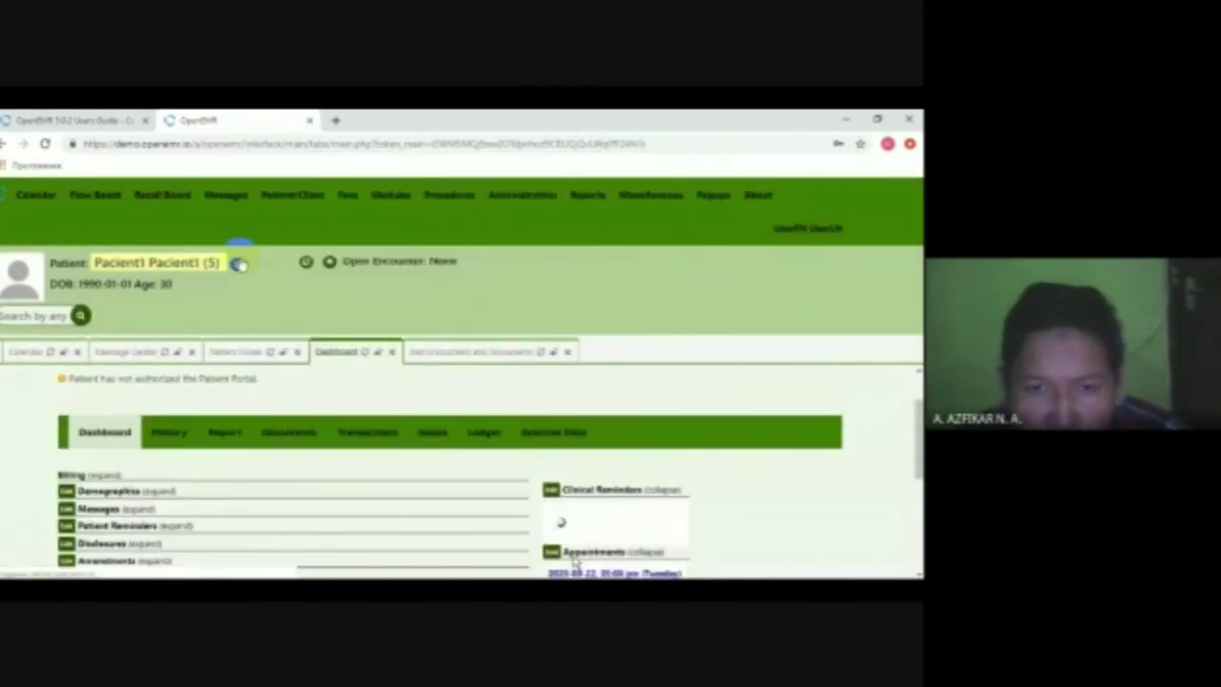
- Close the current patient and show the appointment calendar in week view
click(237, 264)
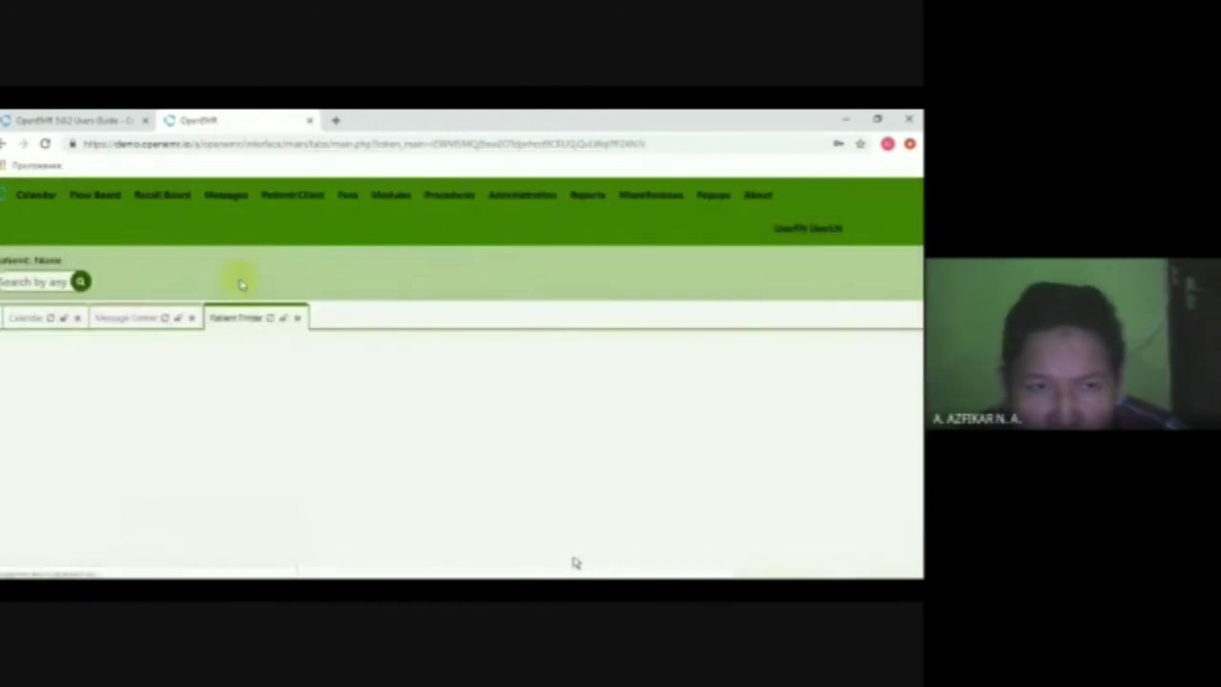
click(35, 195)
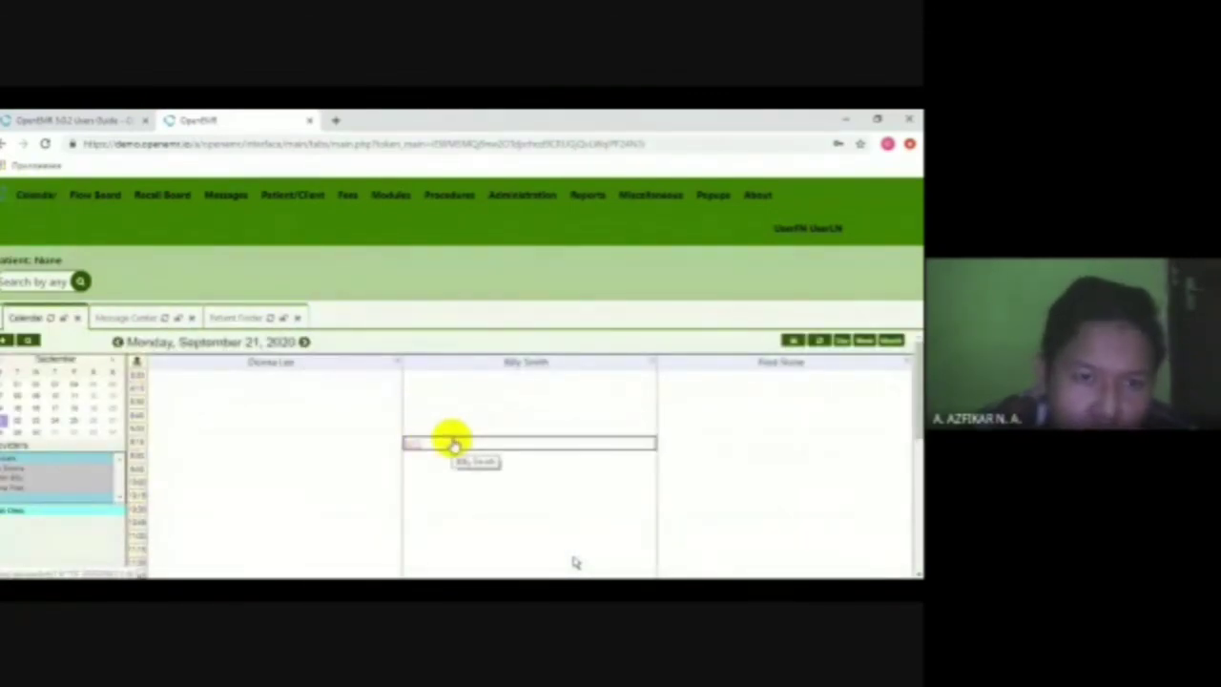
scroll(458, 439, down, 5)
scroll(462, 439, up, 5)
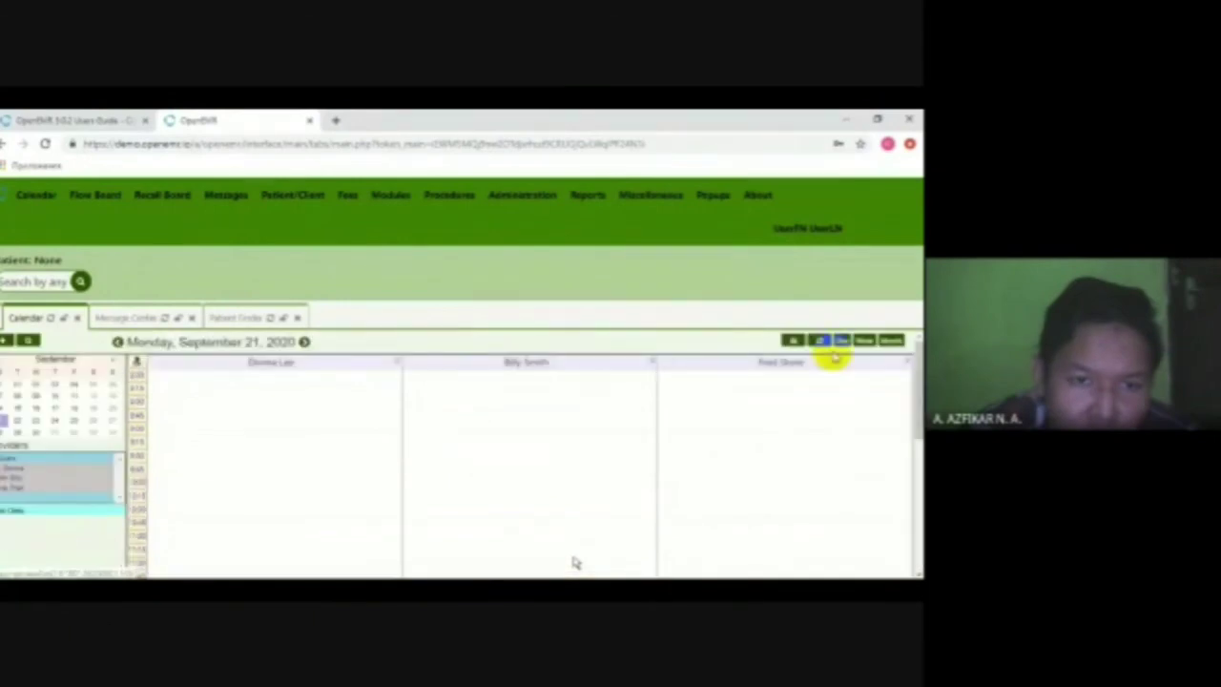
click(861, 341)
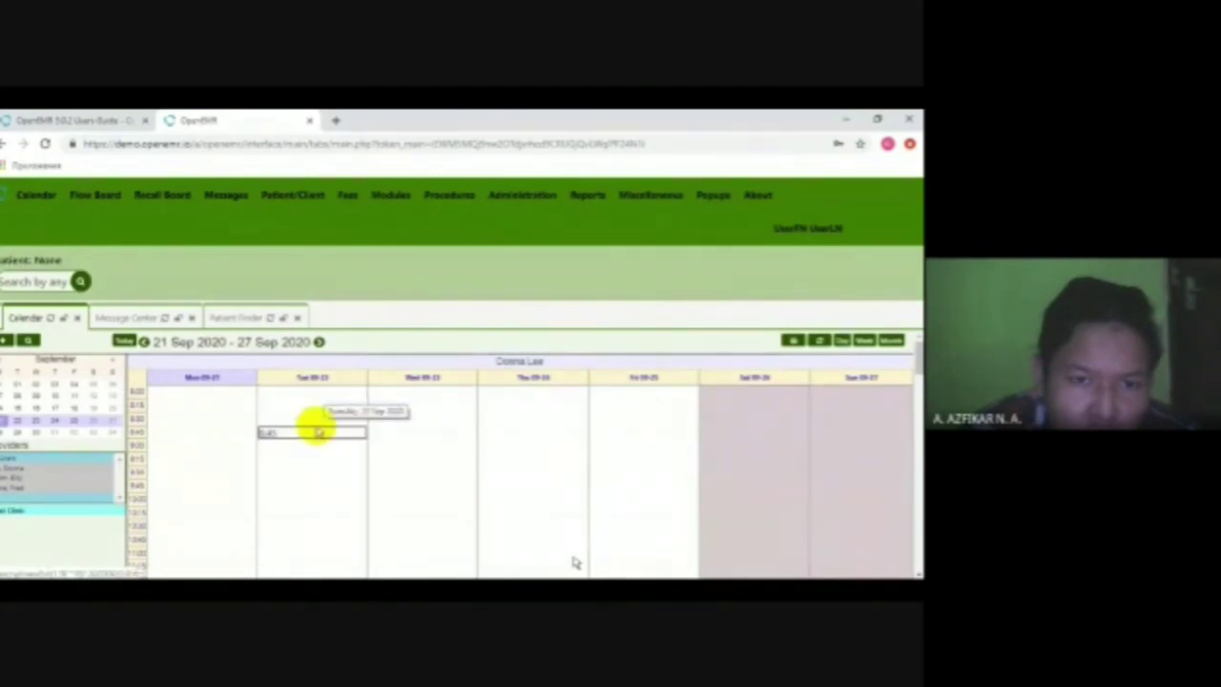
- Open the patient's dashboard from the Tuesday 09-22 5:00 calendar entry
scroll(319, 431, down, 3)
scroll(315, 434, down, 5)
scroll(318, 387, up, 2)
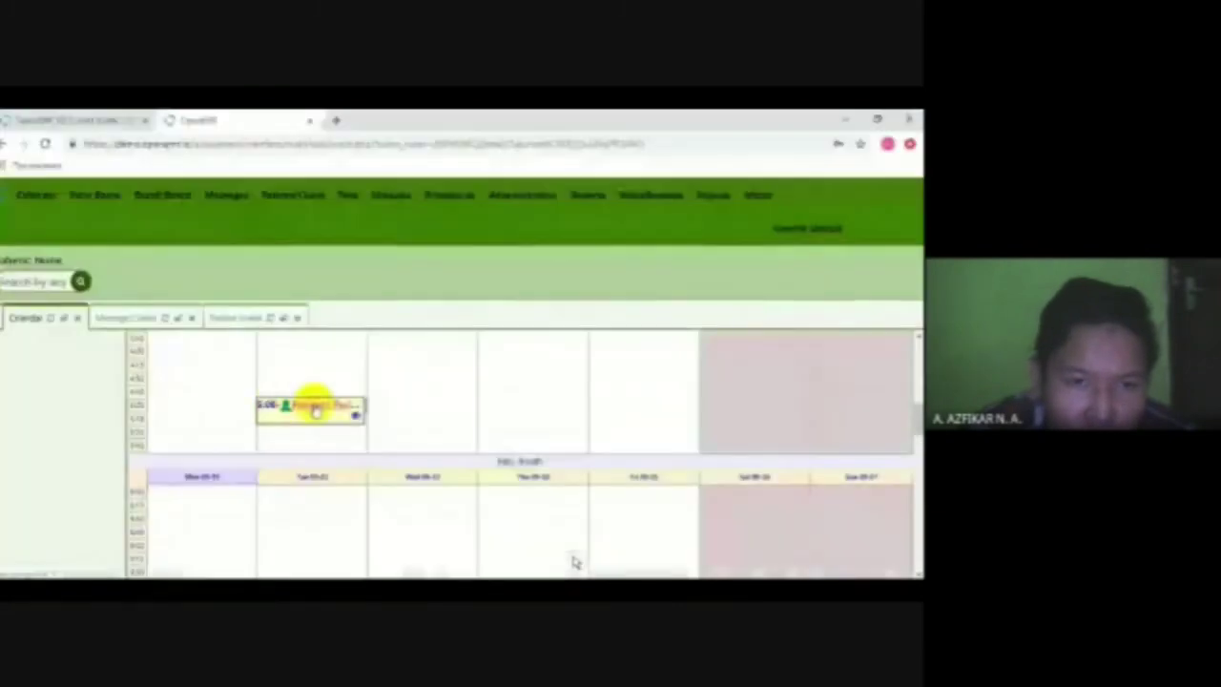
mouse_move(315, 406)
mouse_down()
mouse_move(277, 486)
mouse_move(305, 409)
mouse_up()
click(305, 410)
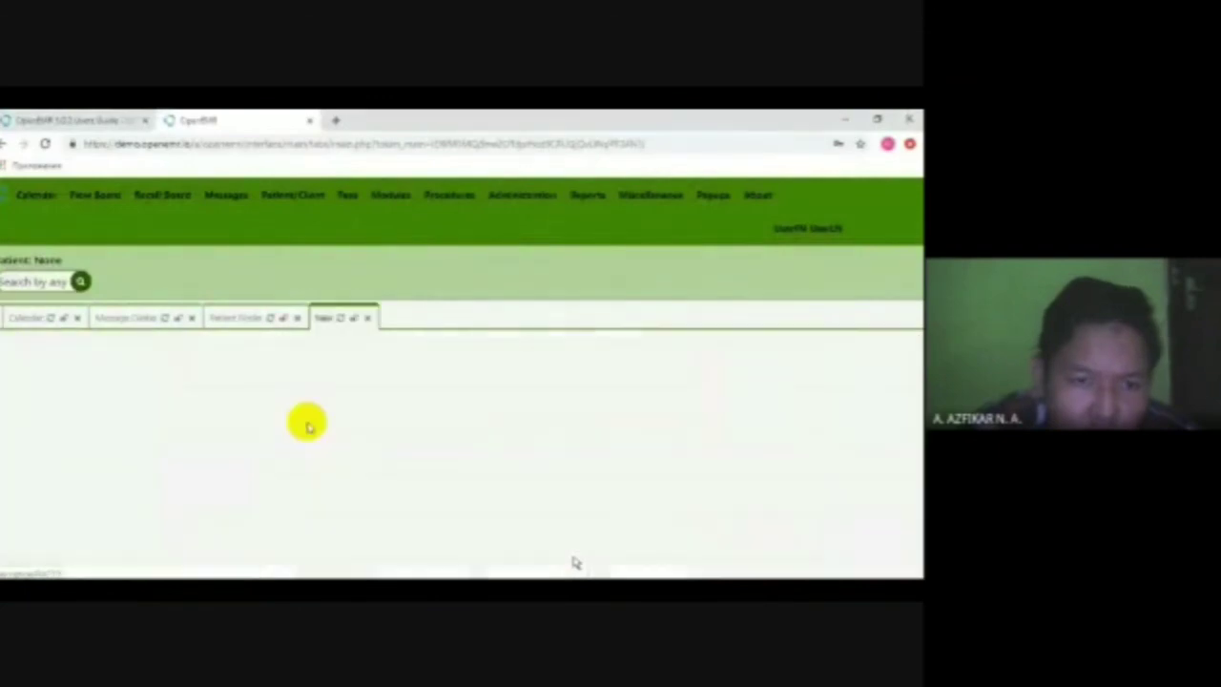
scroll(239, 455, down, 3)
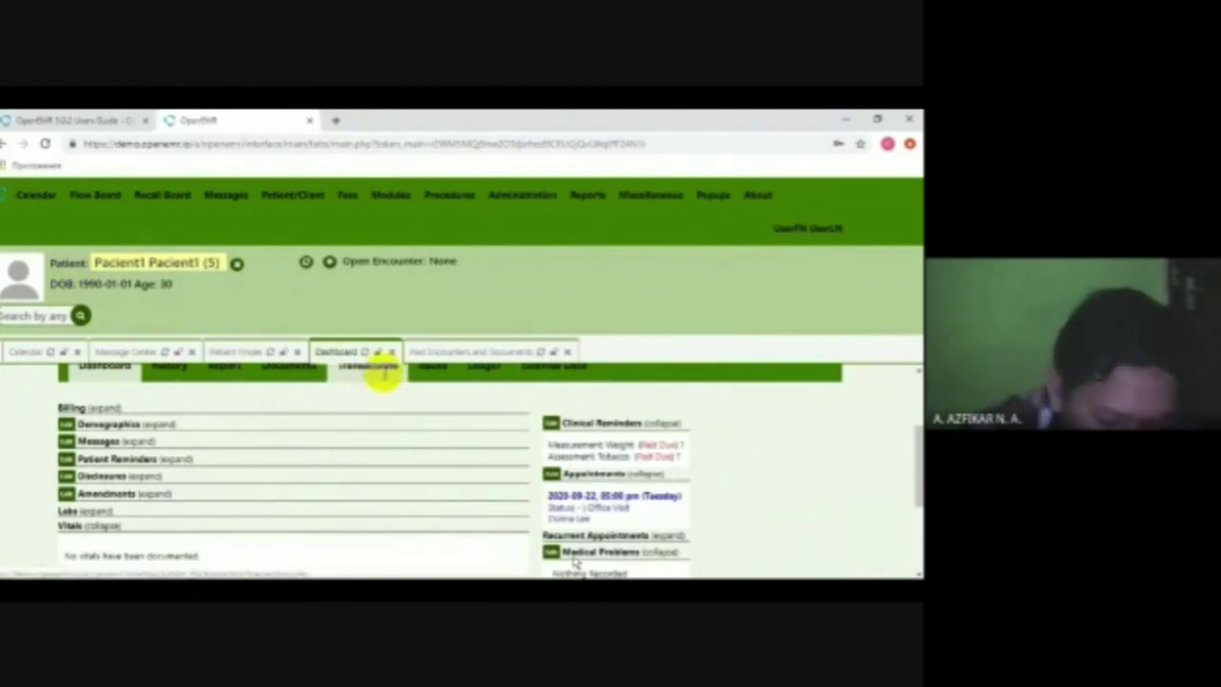
key(alt+Tab)
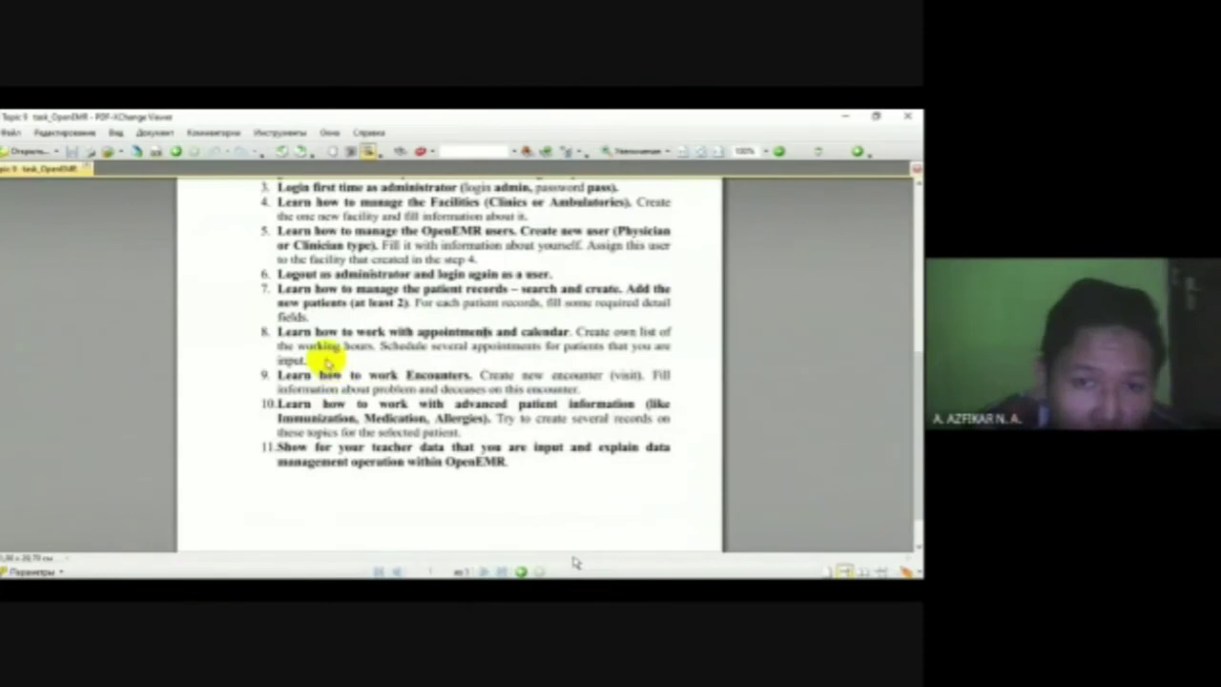
drag(274, 377, 455, 368)
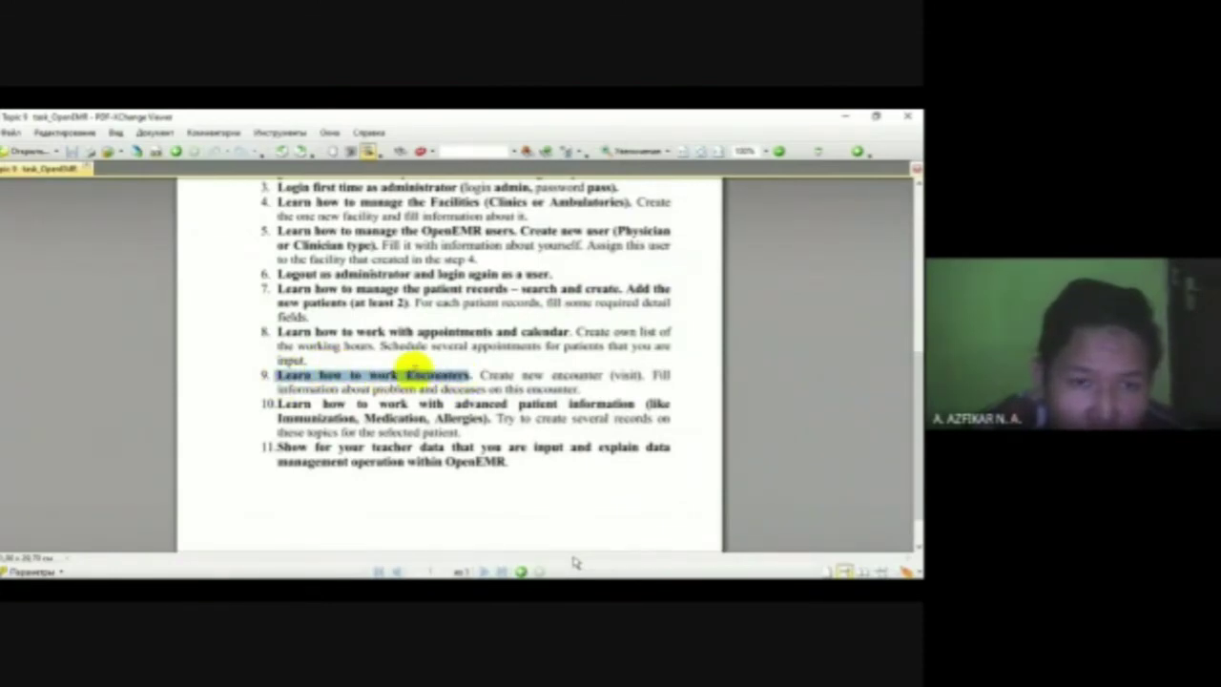
key(alt+Tab)
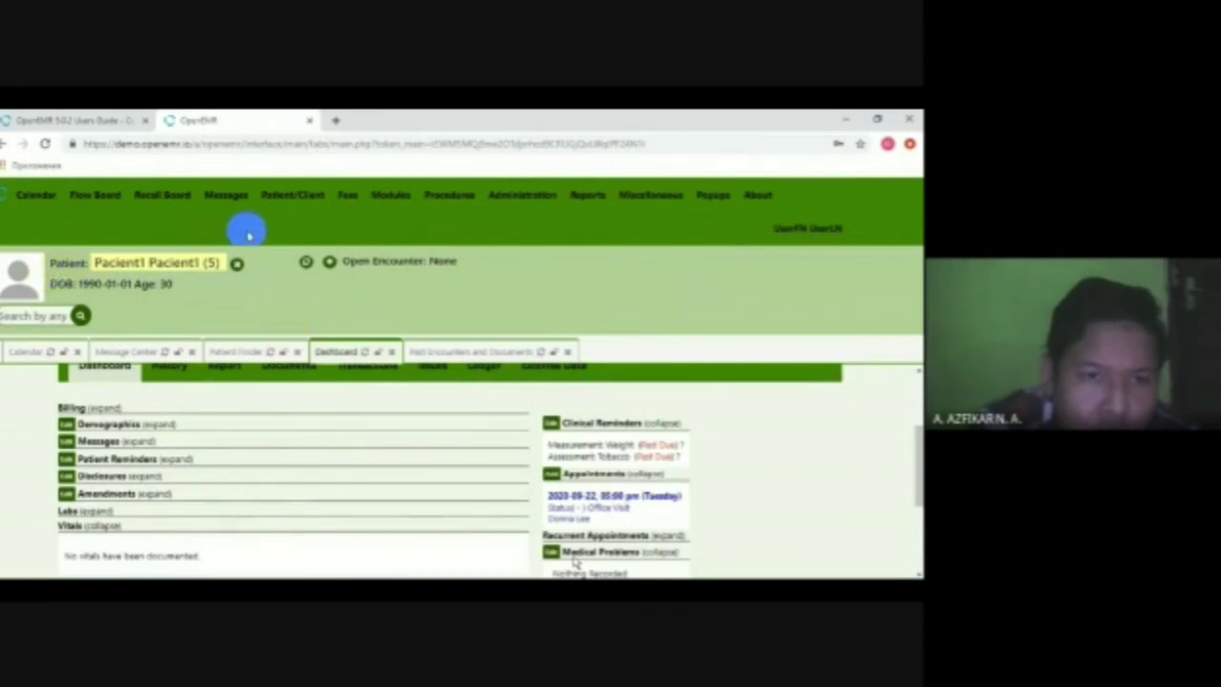
- Find Pacient1 in the patient list and open their medical record
click(284, 215)
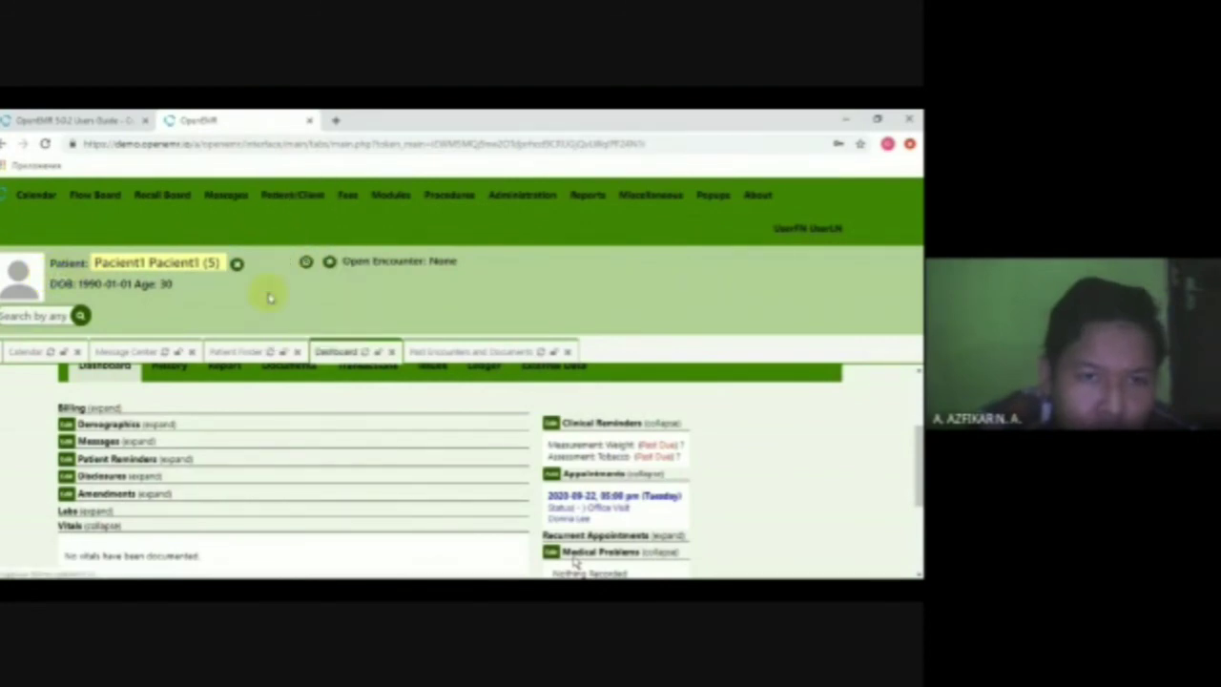
scroll(567, 436, down, 3)
scroll(667, 438, up, 3)
click(711, 487)
scroll(389, 430, down, 3)
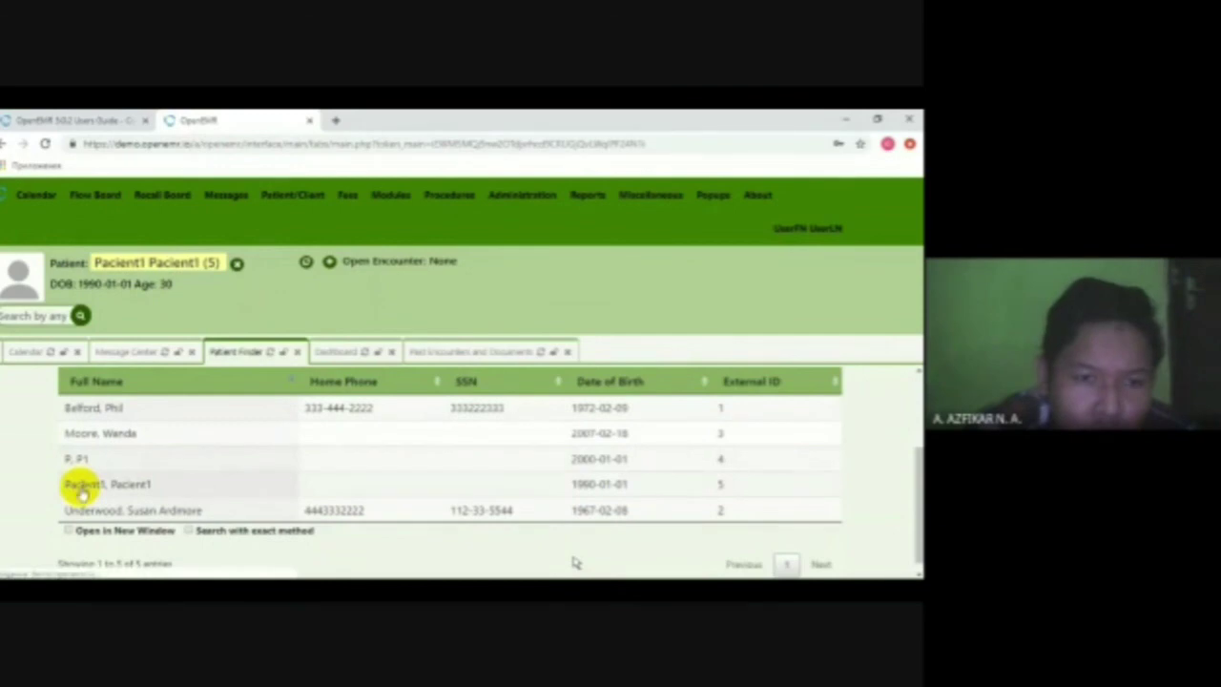
click(81, 488)
- Choose Visits > Create Visit to start a new encounter for Pacient1
mouse_move(315, 194)
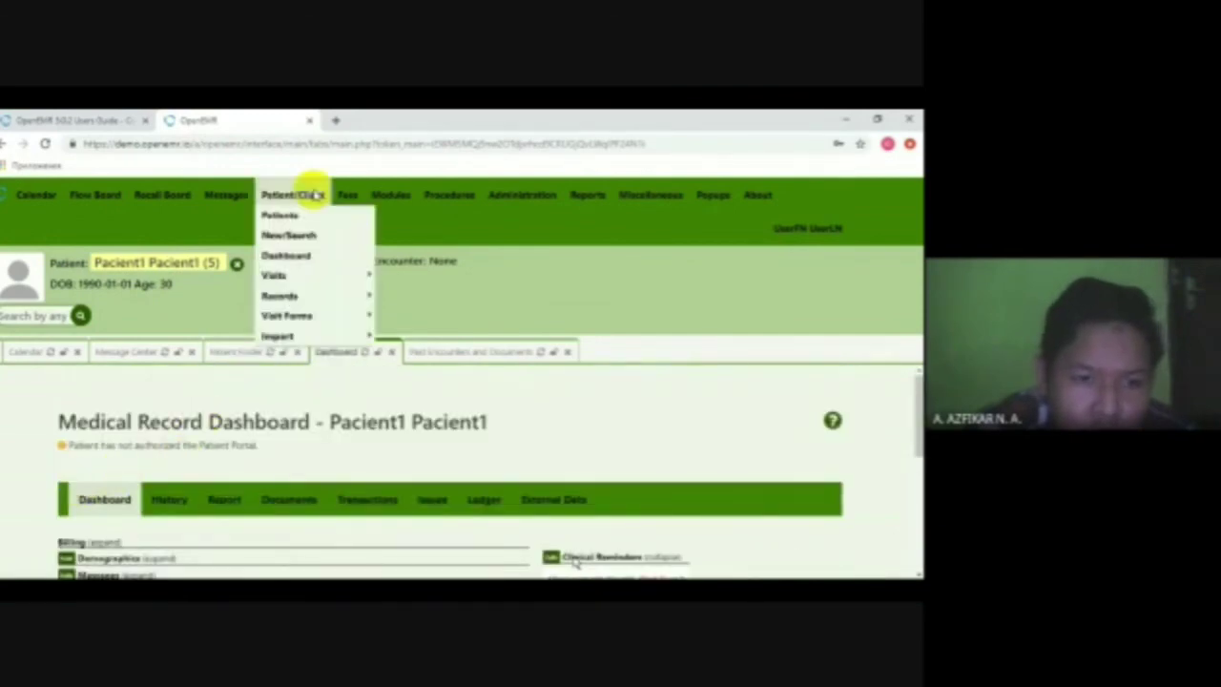
mouse_move(322, 272)
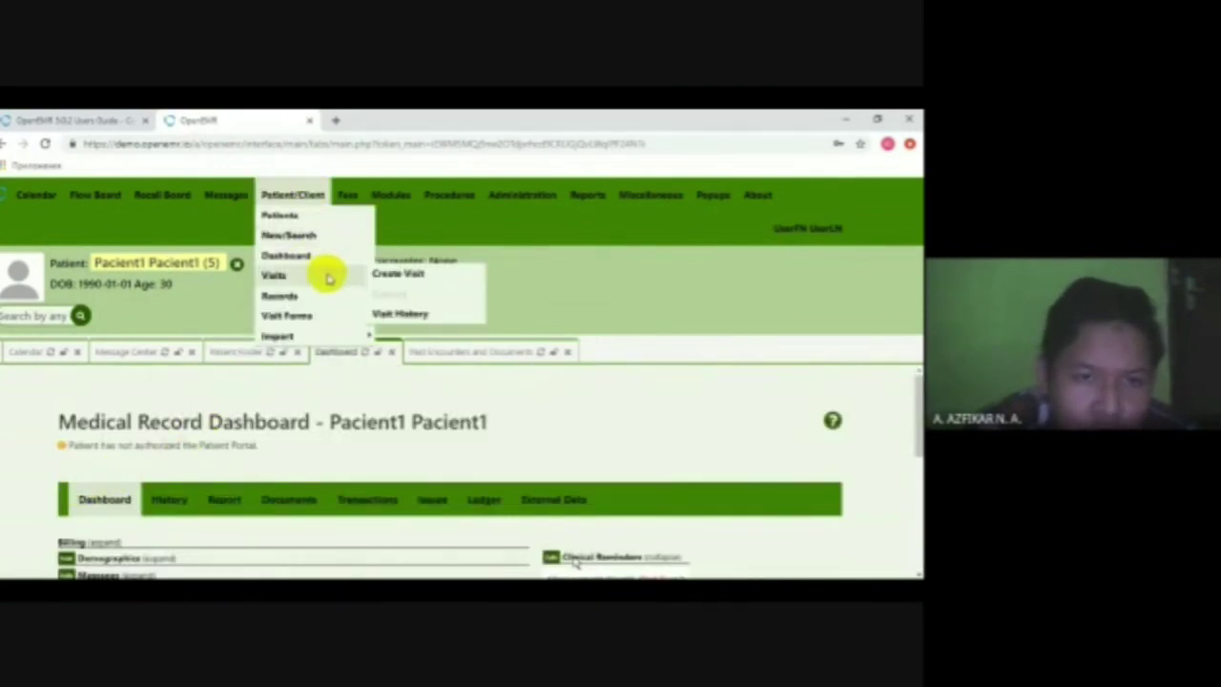
click(401, 275)
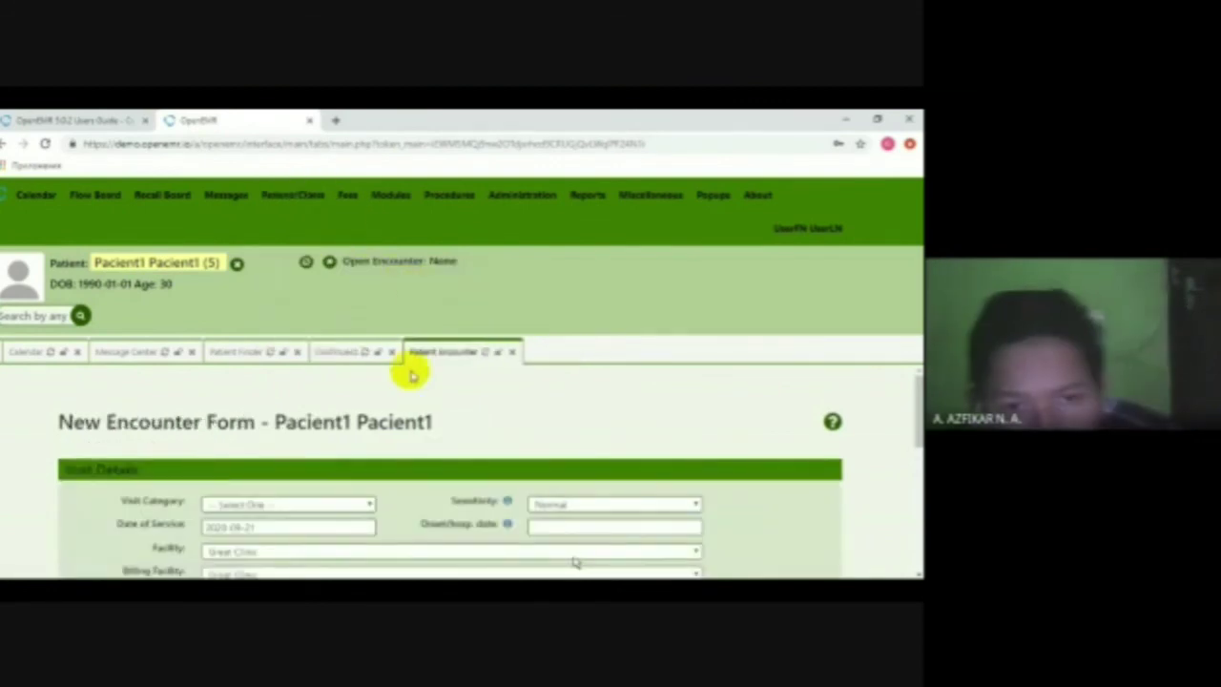
- Set the visit category to Office Visit and the date of service to 2020-09-22
scroll(408, 363, down, 3)
scroll(389, 422, up, 1)
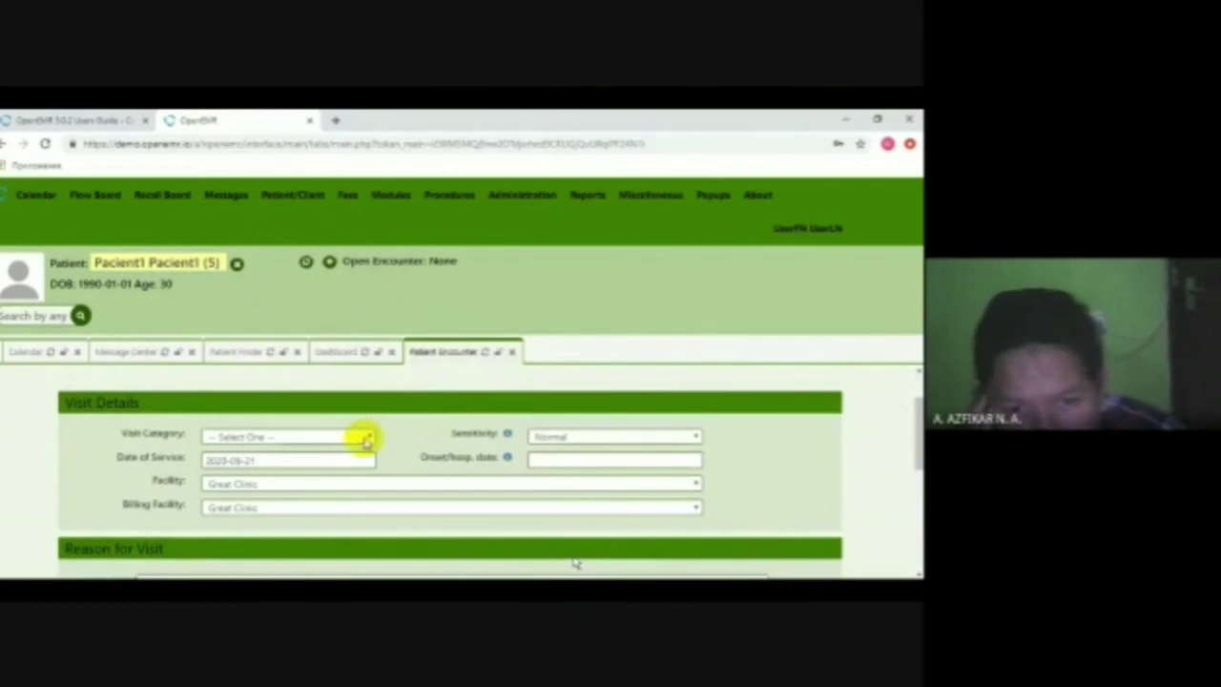
click(364, 439)
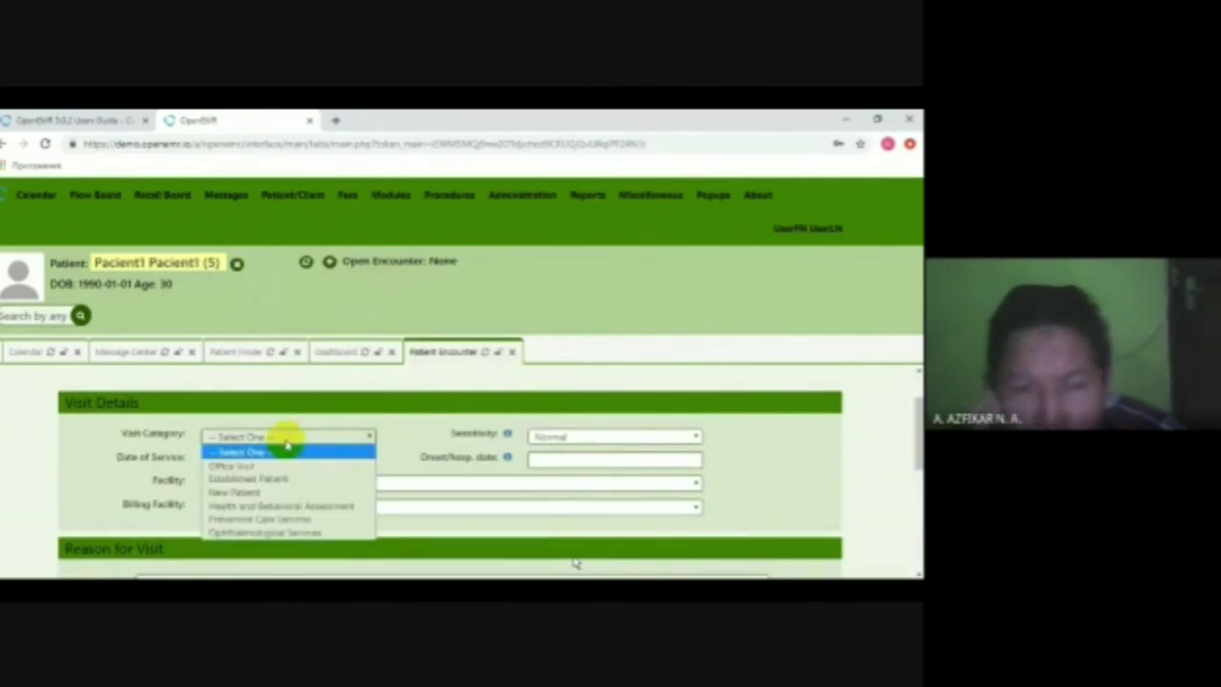
click(231, 464)
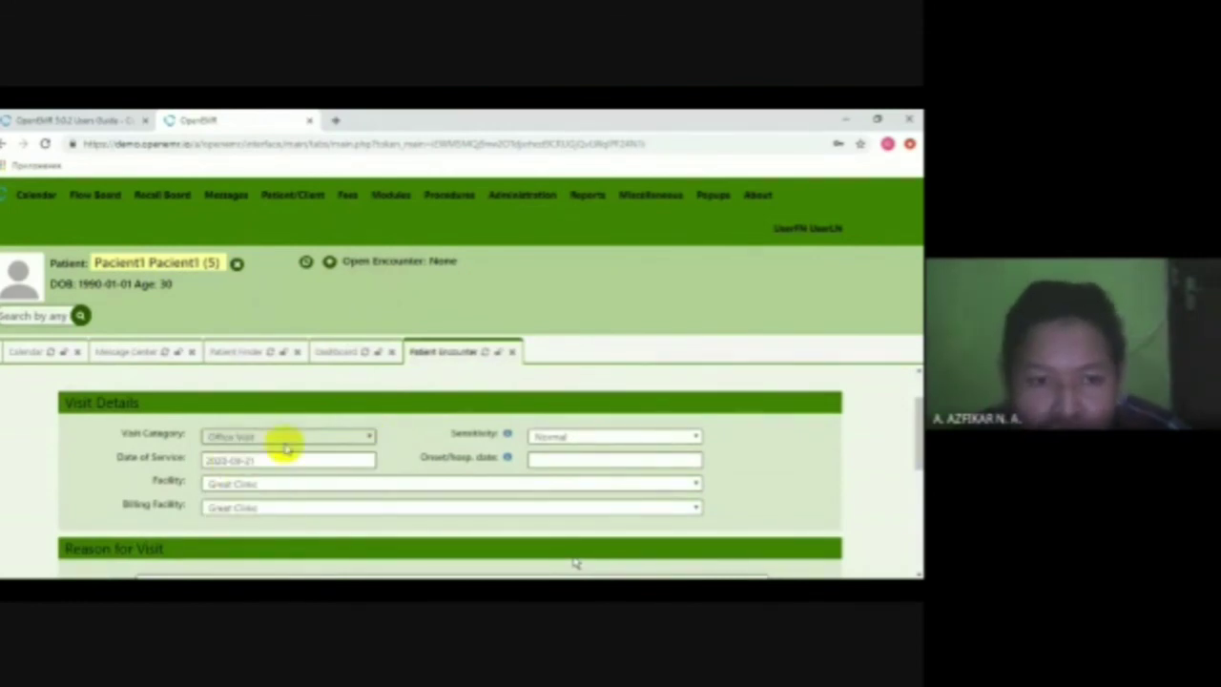
click(333, 436)
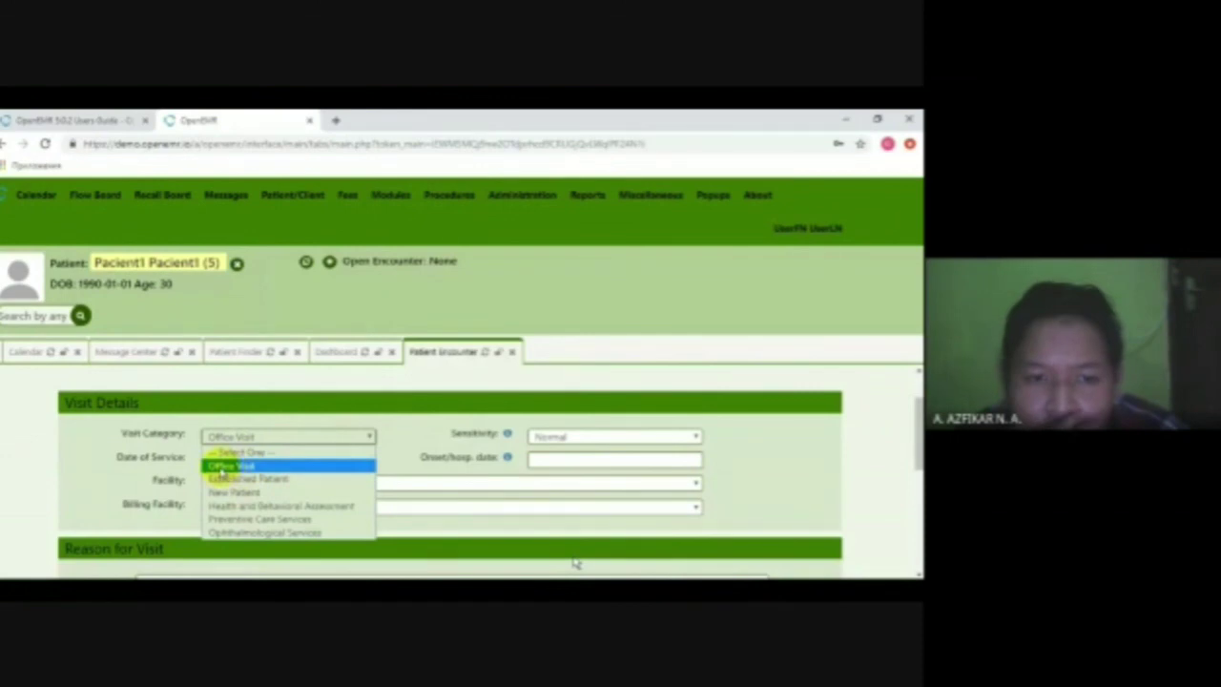
click(222, 465)
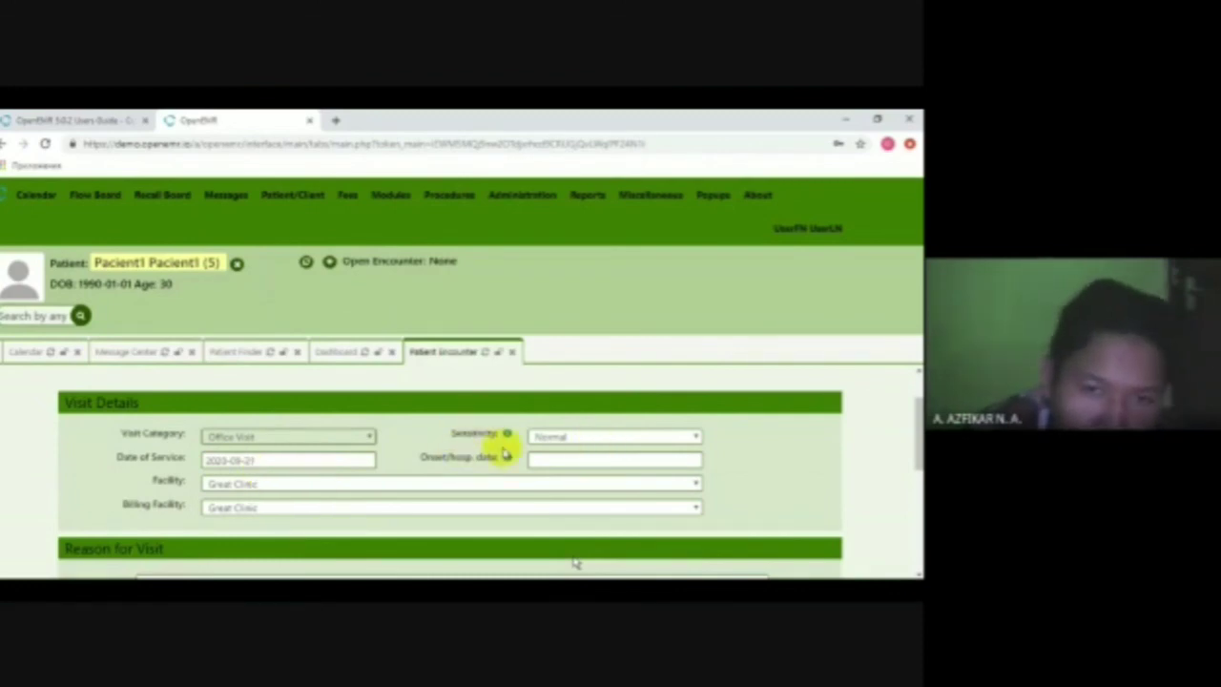
click(262, 459)
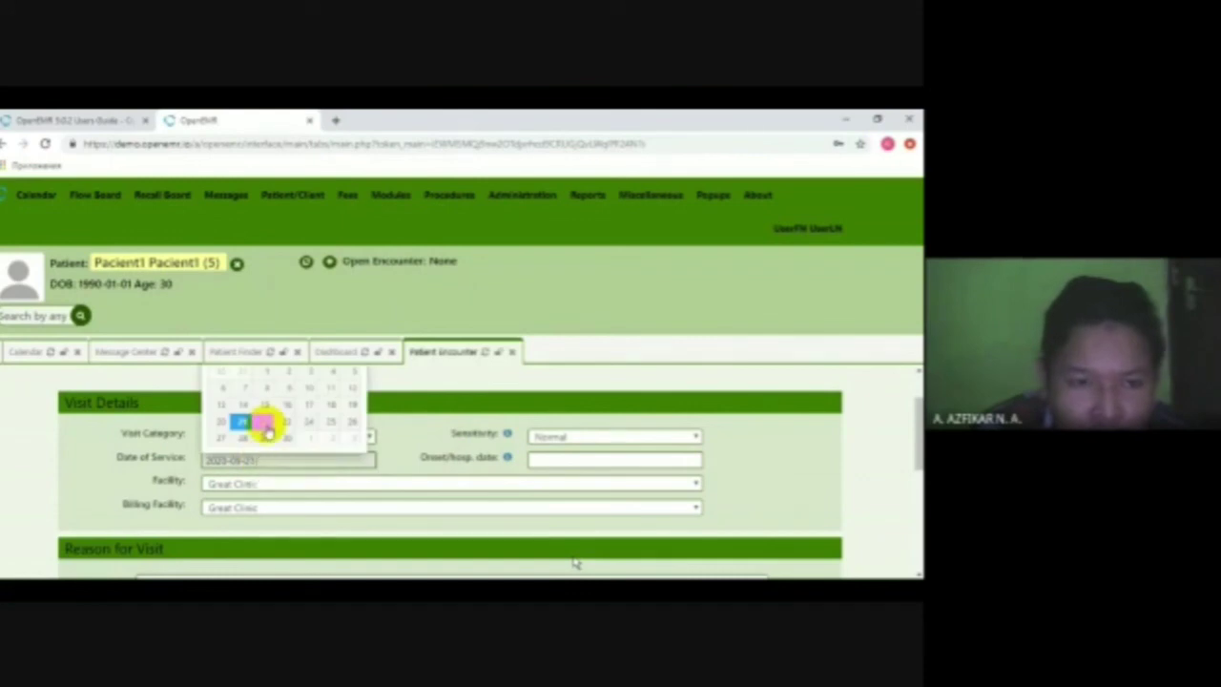
click(265, 425)
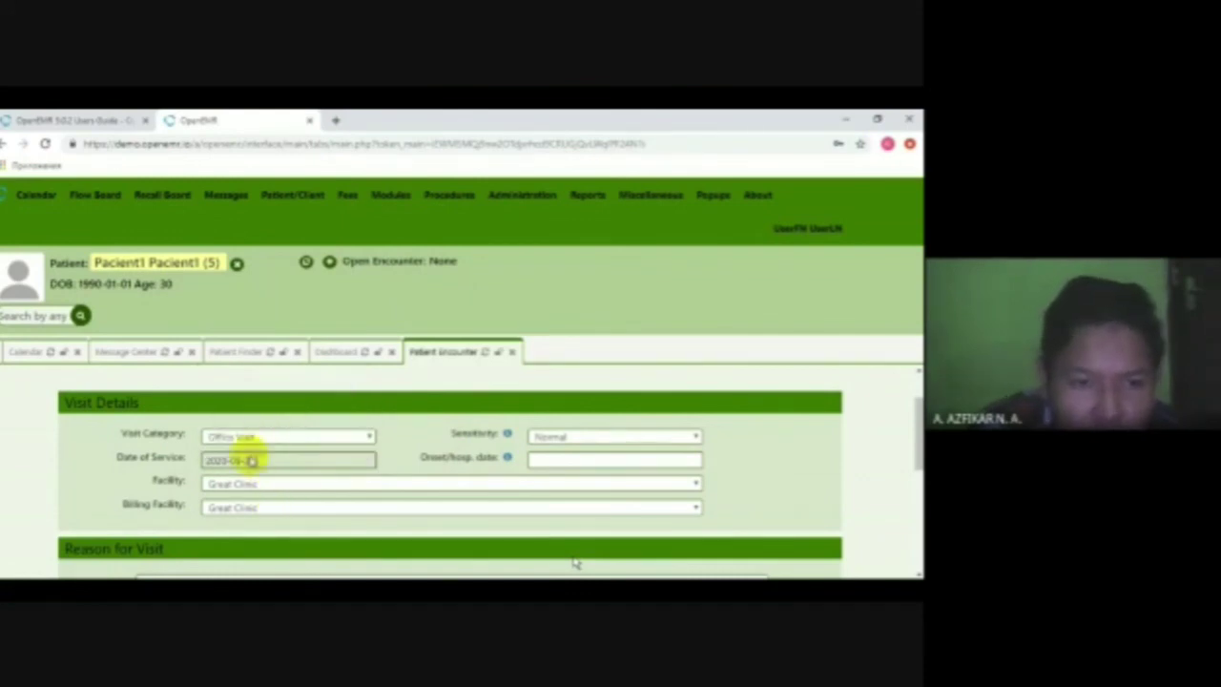
- Choose Great Clinic as facility, enter reason 'Desc', and save the encounter
scroll(258, 490, down, 1)
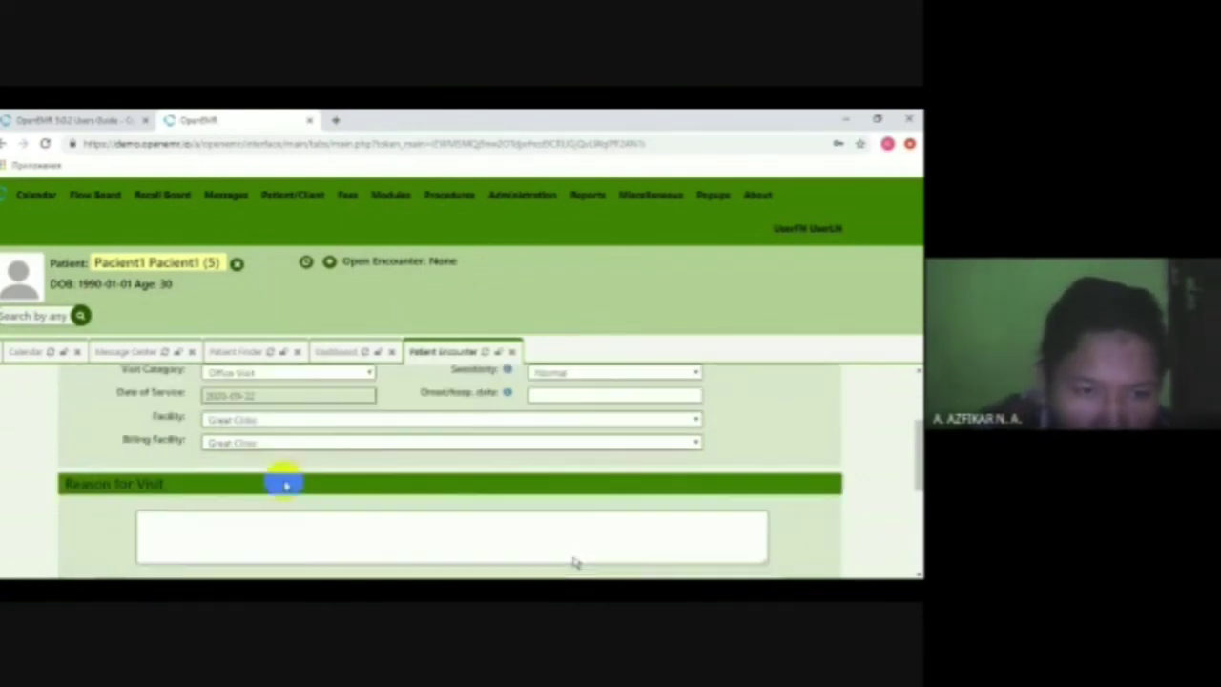
click(277, 417)
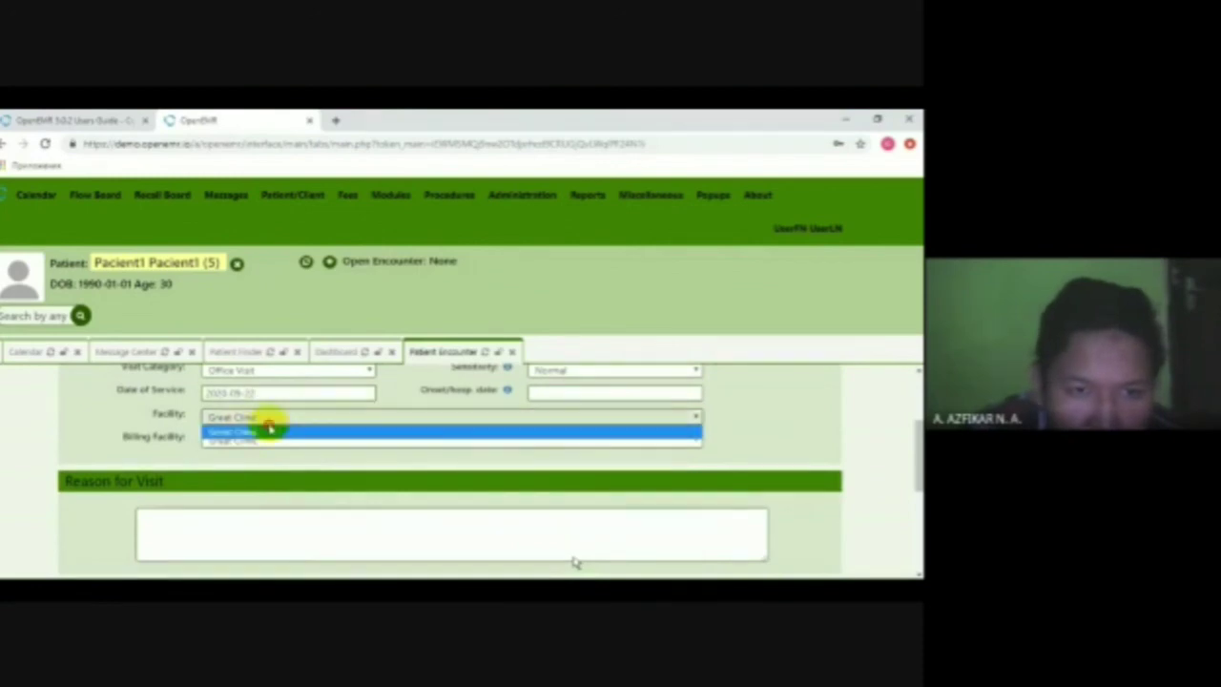
click(270, 428)
click(200, 521)
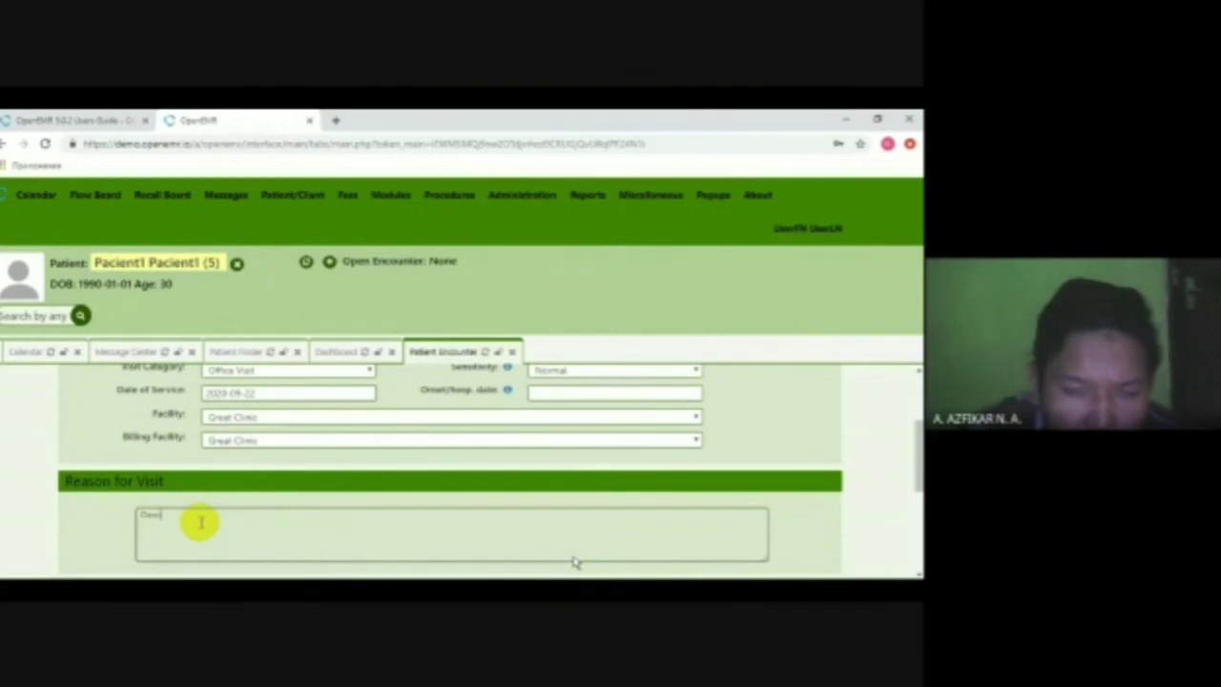
scroll(199, 505, down, 2)
scroll(210, 496, up, 1)
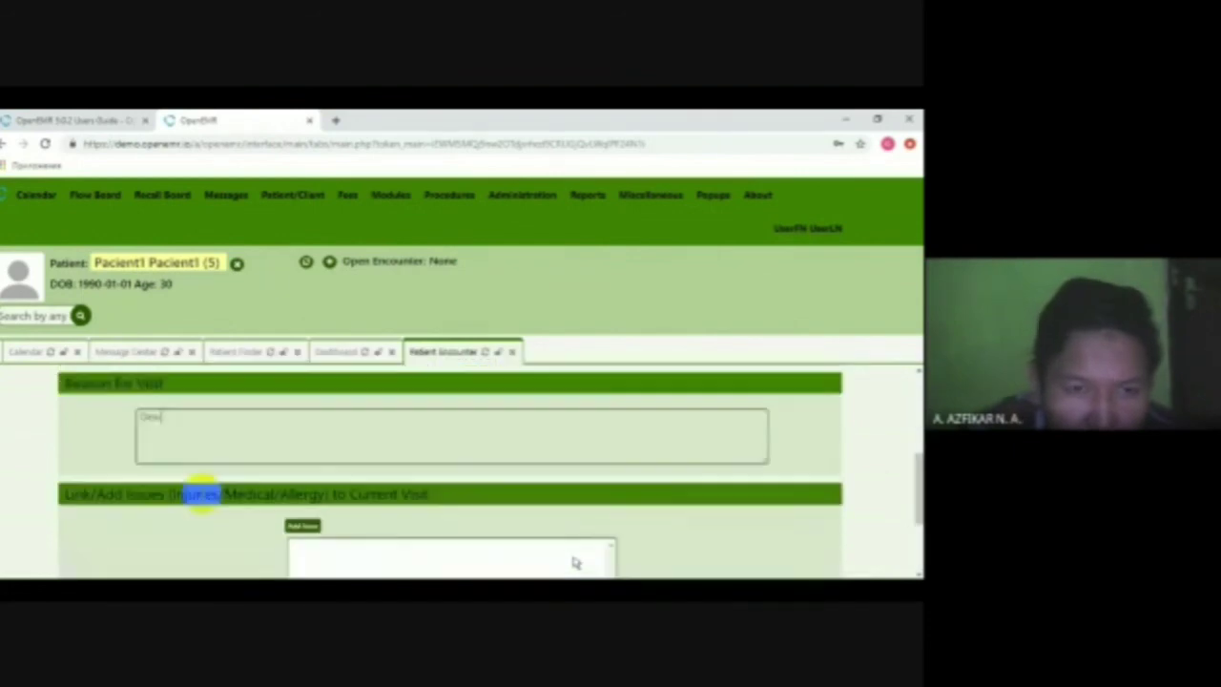
scroll(349, 513, down, 1)
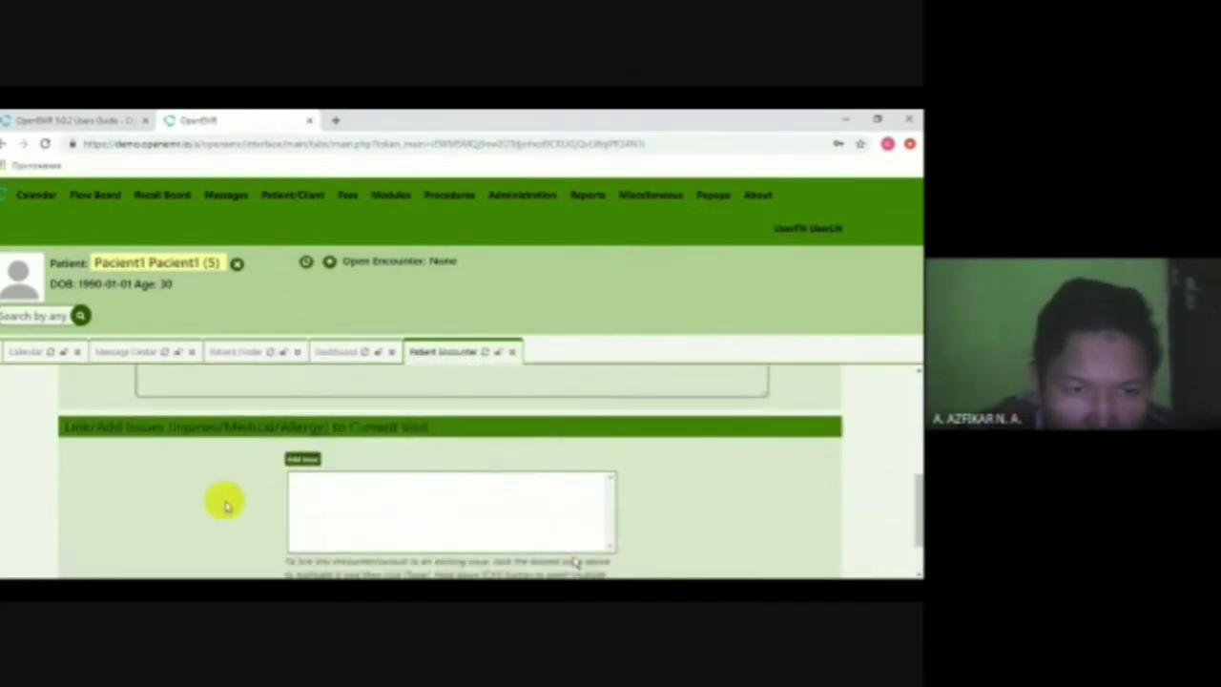
scroll(224, 499, up, 1)
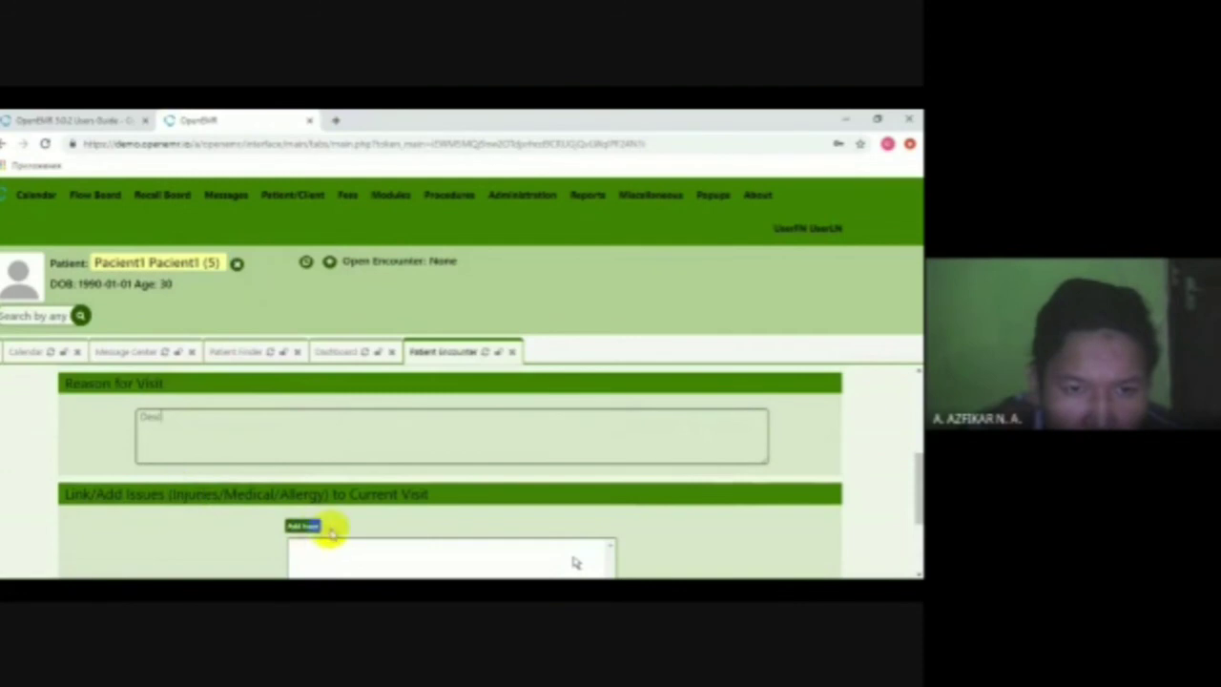
scroll(329, 531, up, 2)
scroll(266, 472, up, 1)
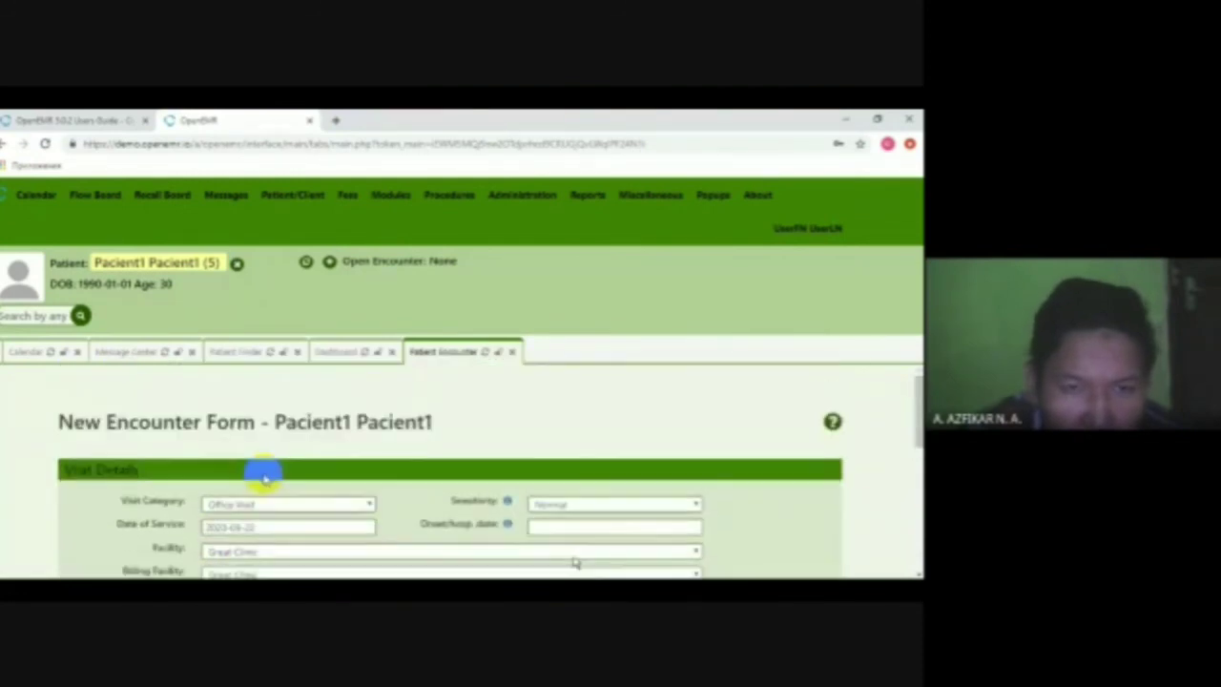
scroll(264, 473, down, 5)
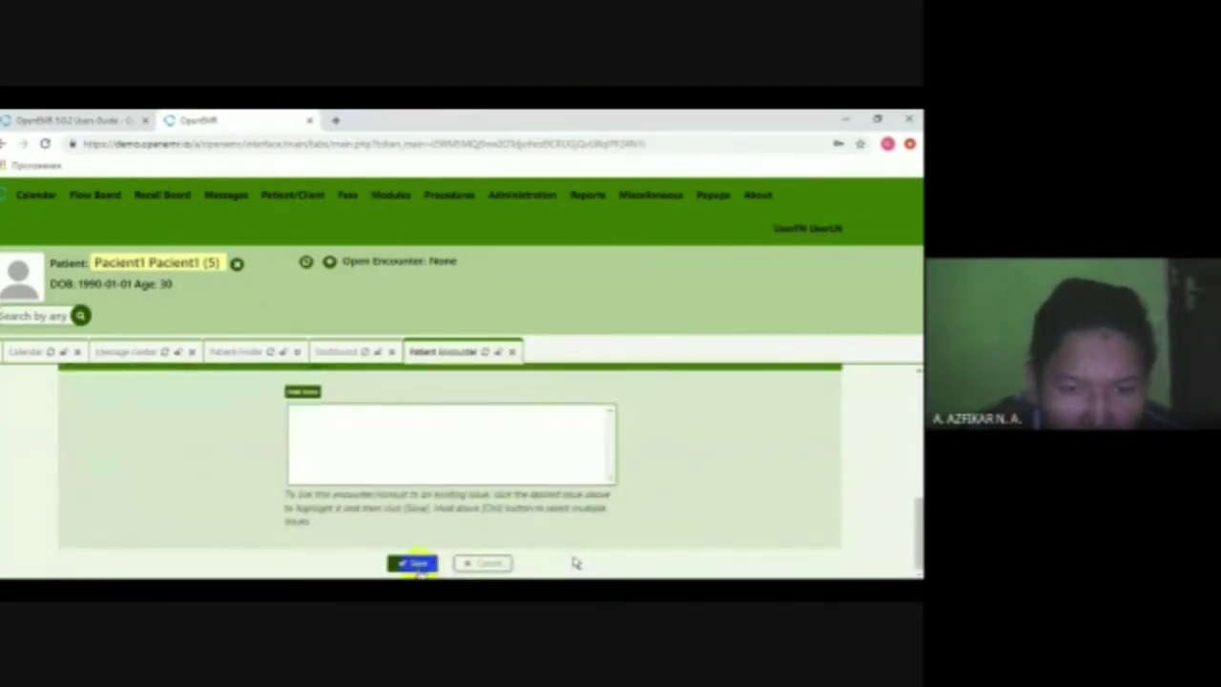
click(412, 564)
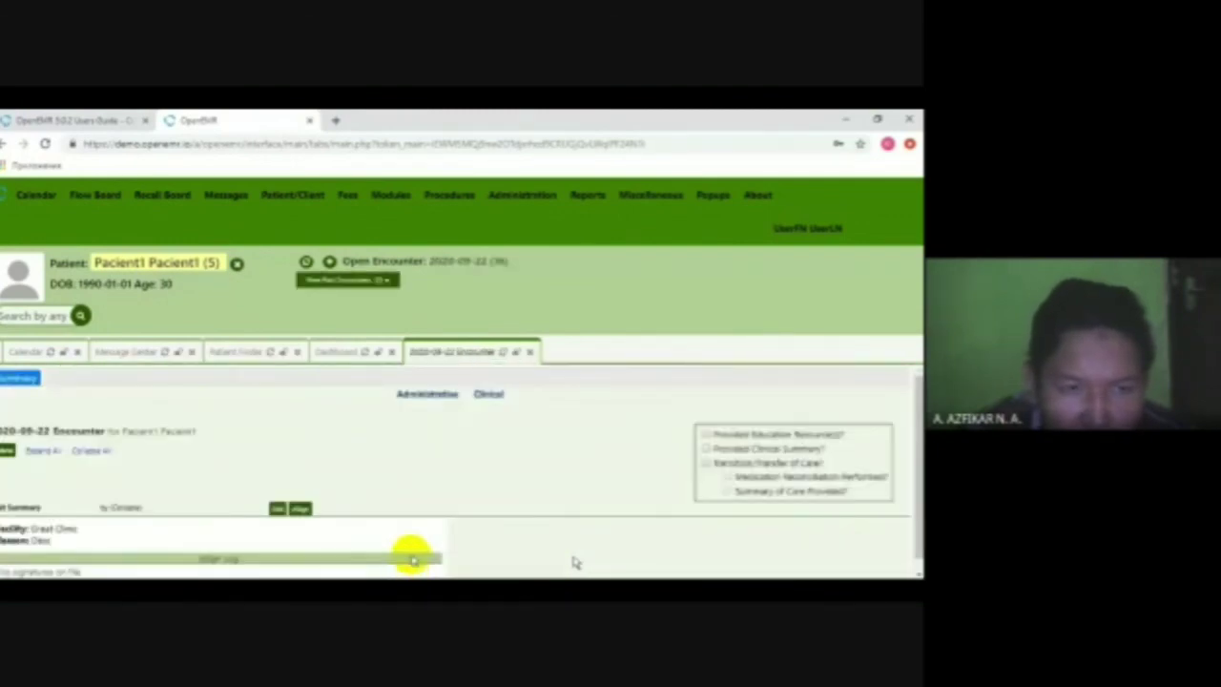
scroll(467, 486, down, 1)
scroll(220, 507, up, 1)
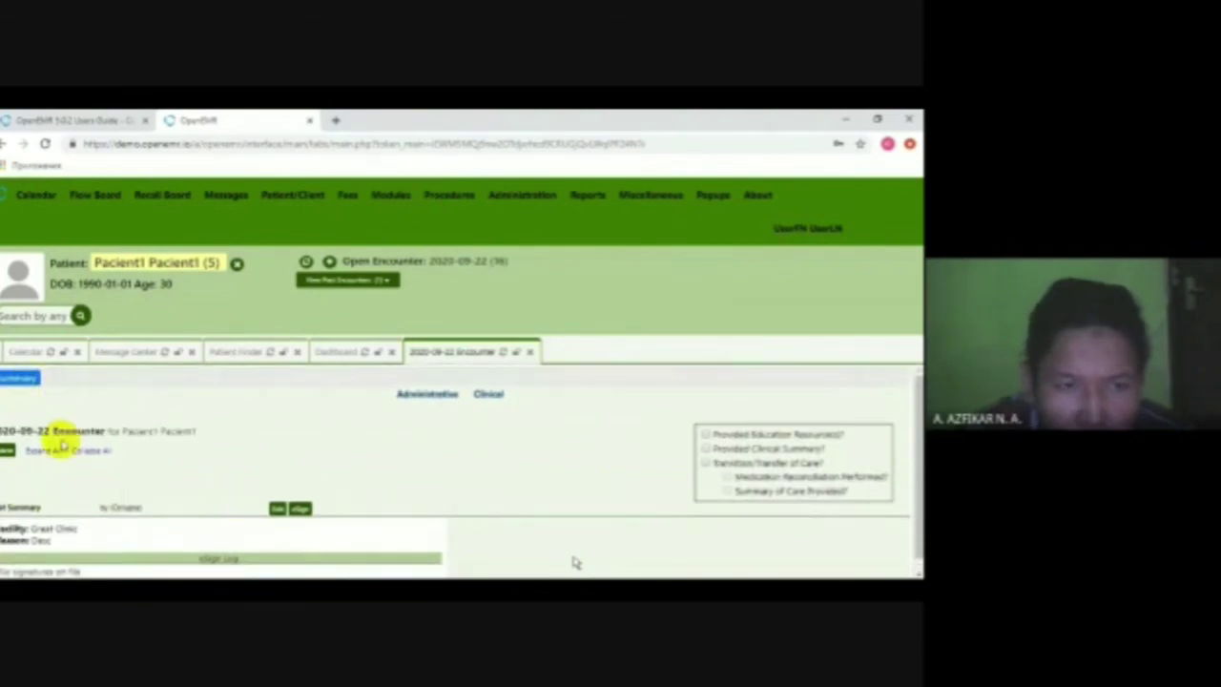
scroll(38, 462, down, 1)
scroll(64, 439, up, 1)
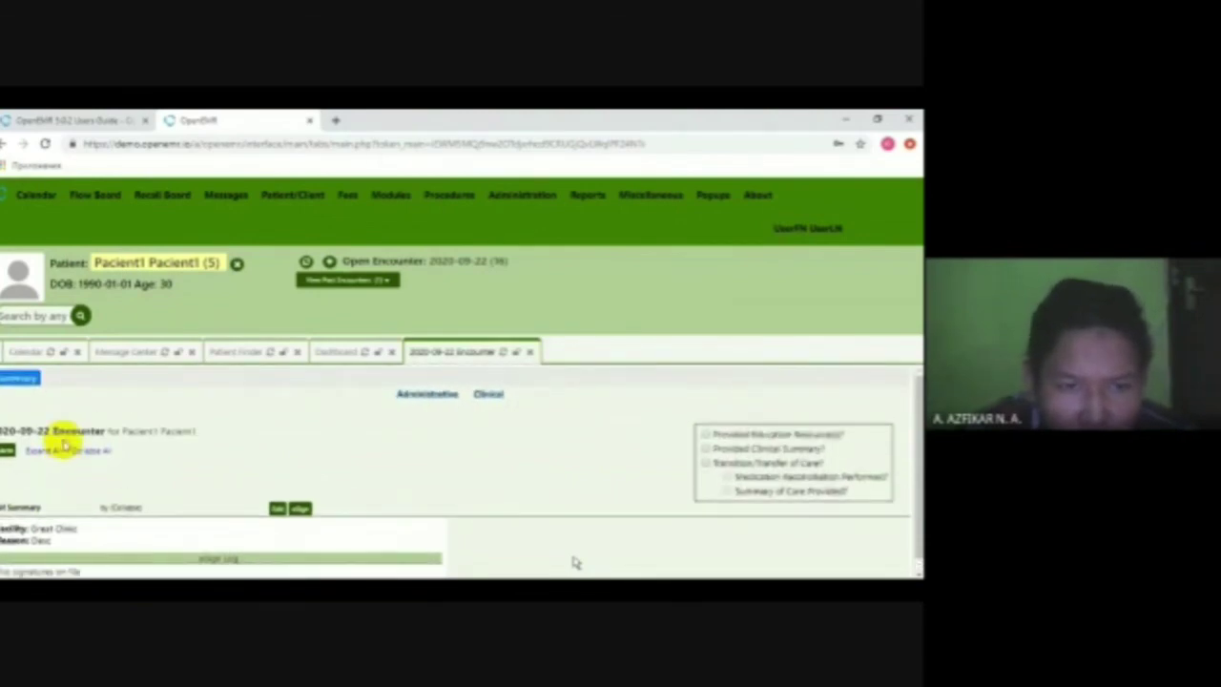
scroll(64, 439, down, 1)
click(289, 195)
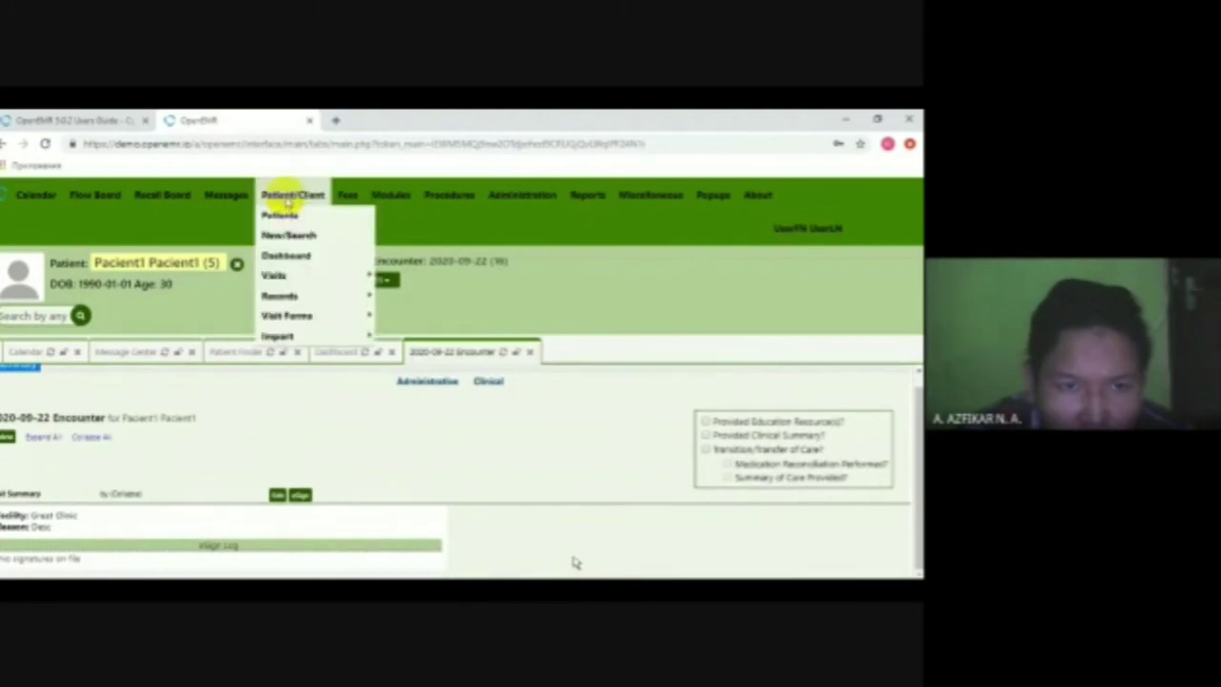
mouse_move(297, 276)
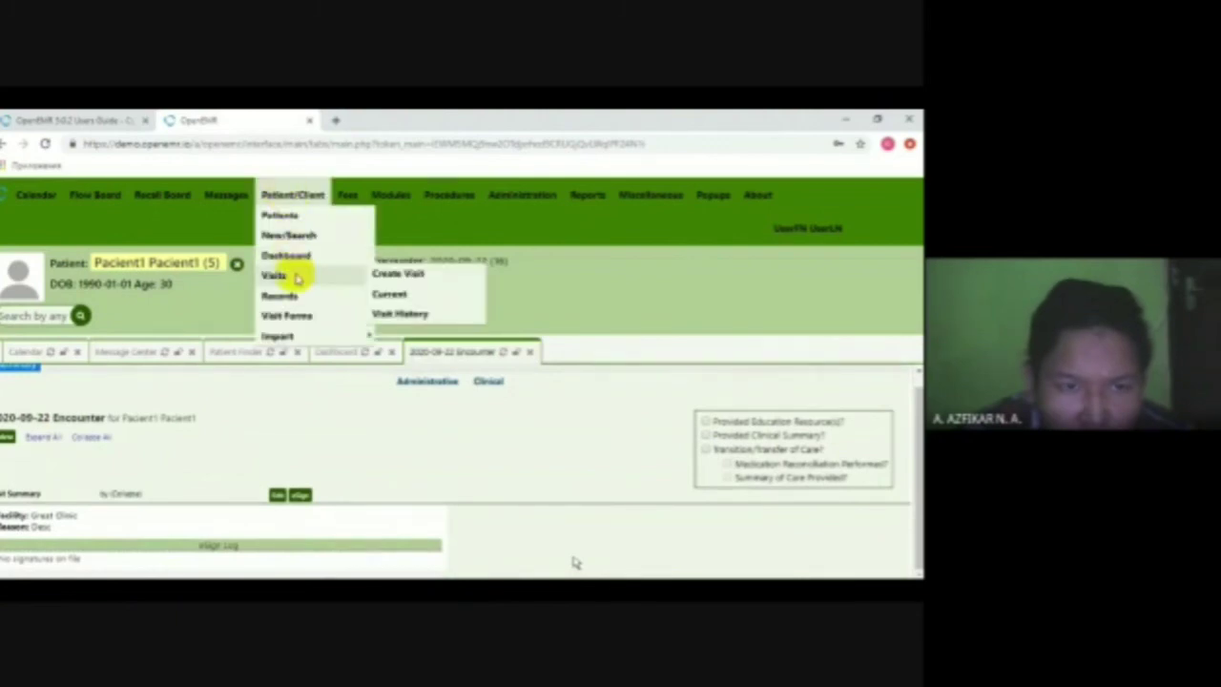
click(234, 367)
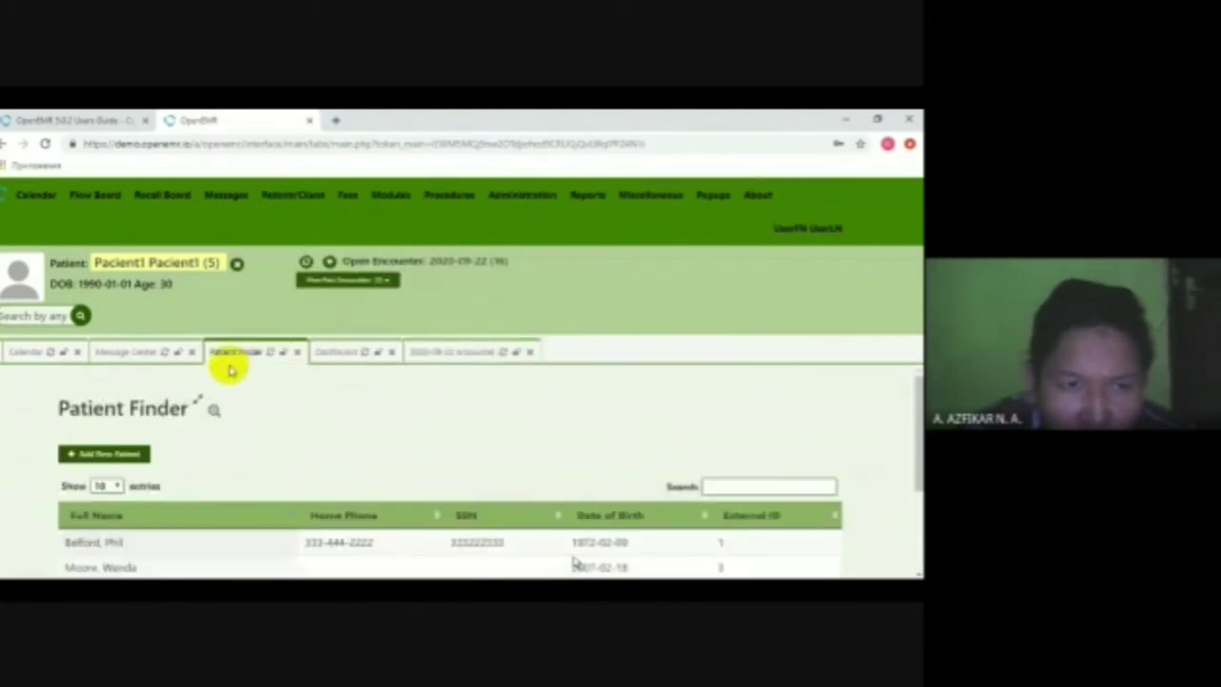
scroll(133, 472, down, 1)
scroll(100, 515, down, 1)
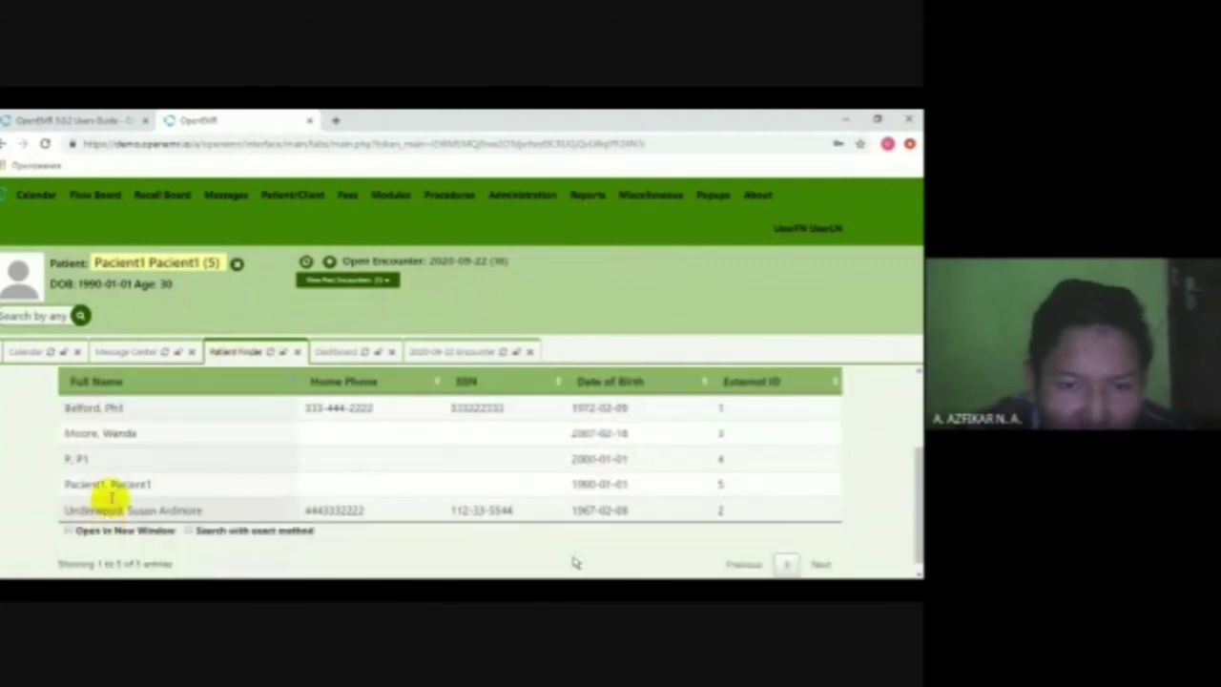
click(109, 485)
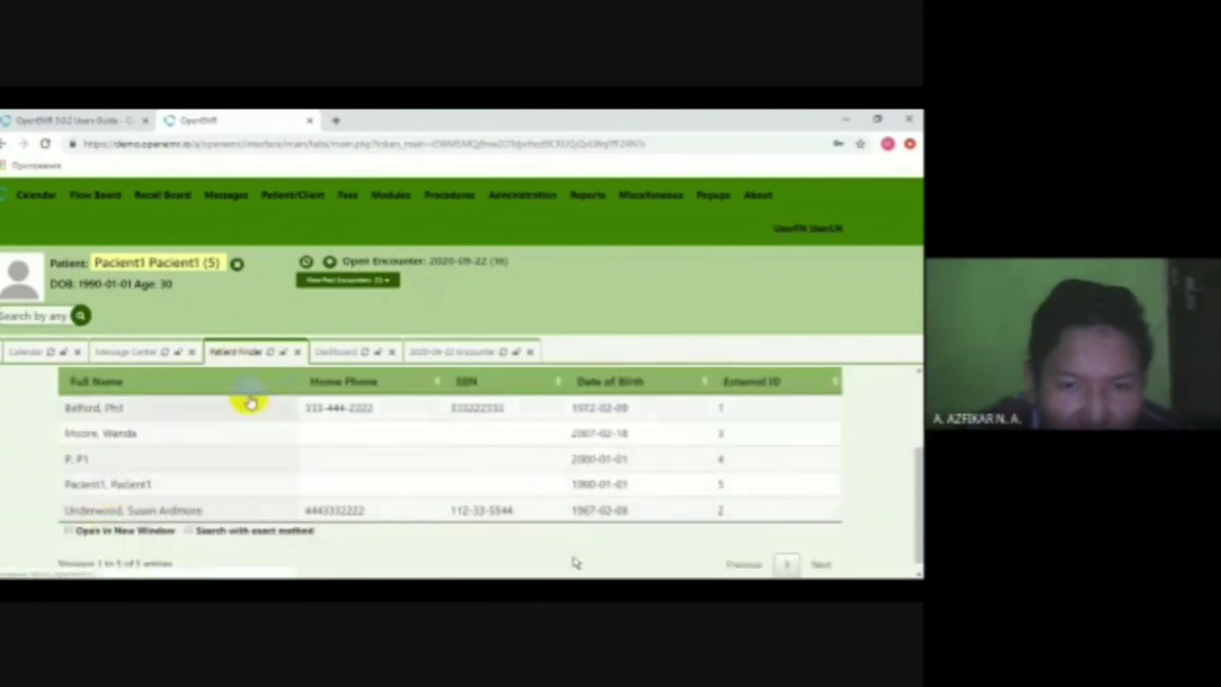
mouse_move(299, 199)
mouse_move(317, 282)
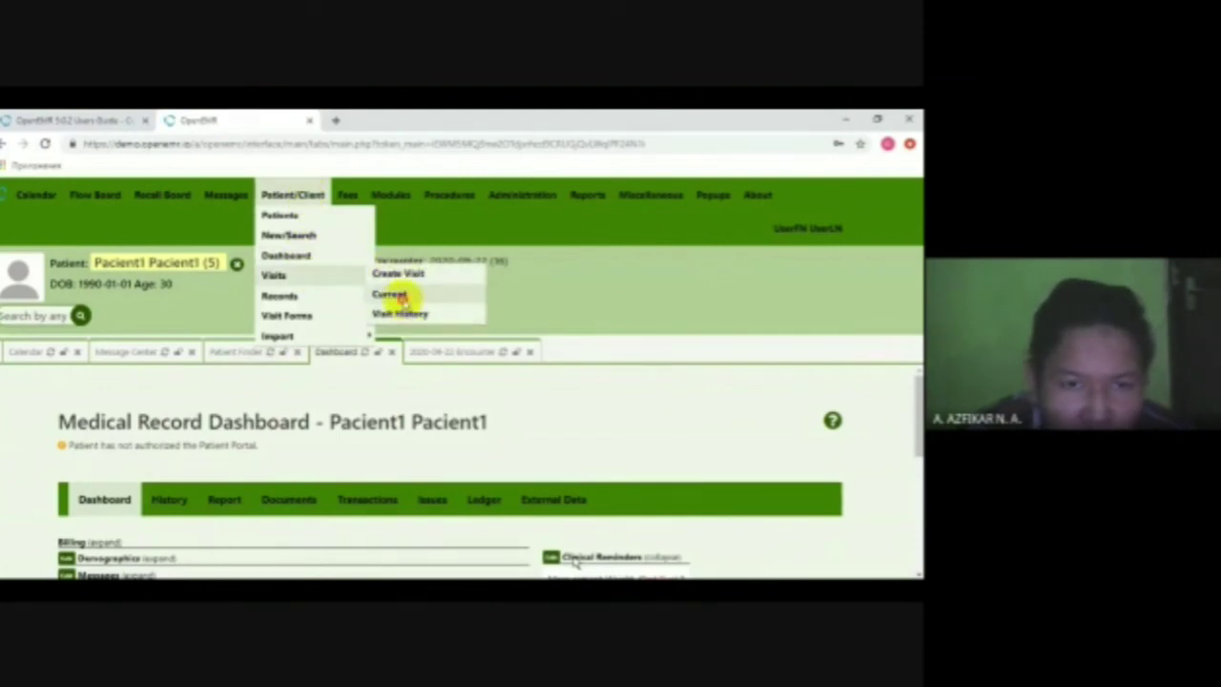
click(391, 294)
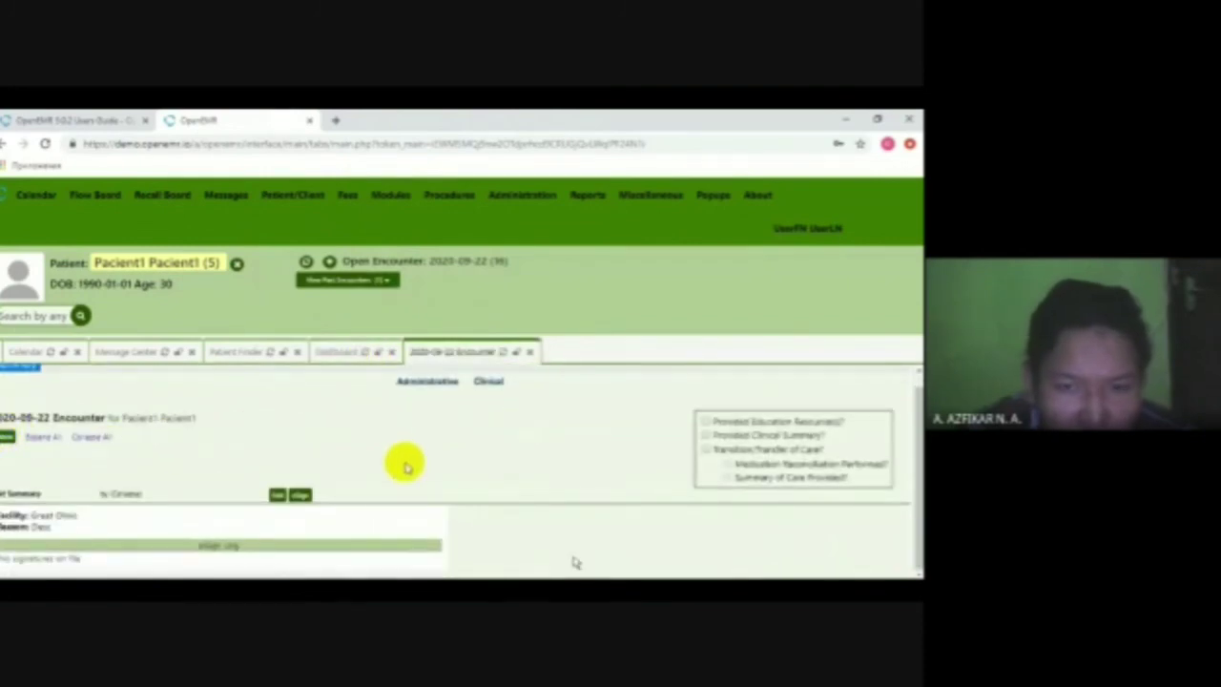
scroll(572, 436, up, 1)
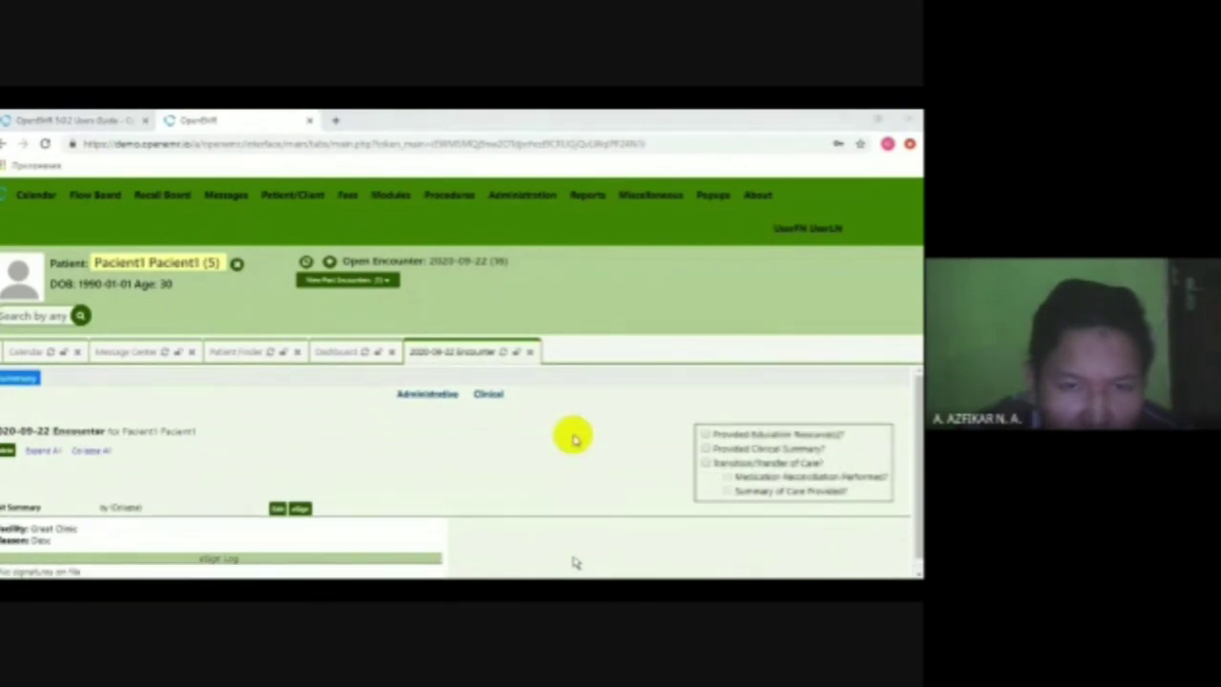
key(alt+Tab)
drag(277, 404, 631, 404)
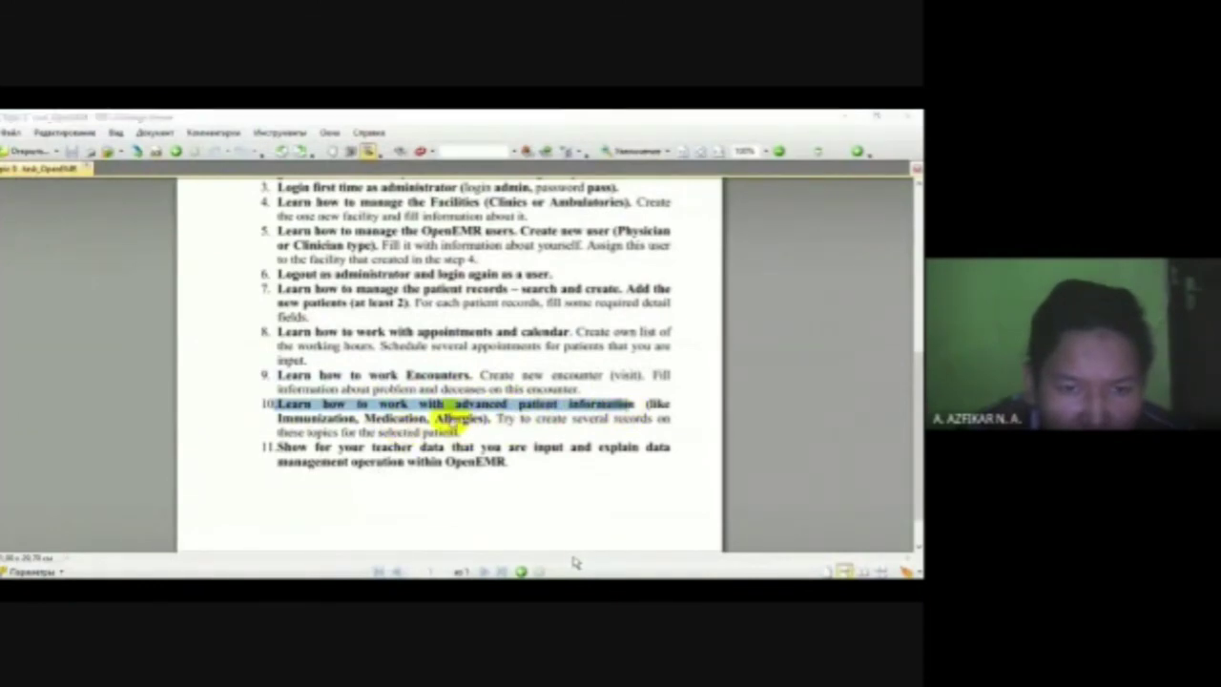
key(alt+Tab)
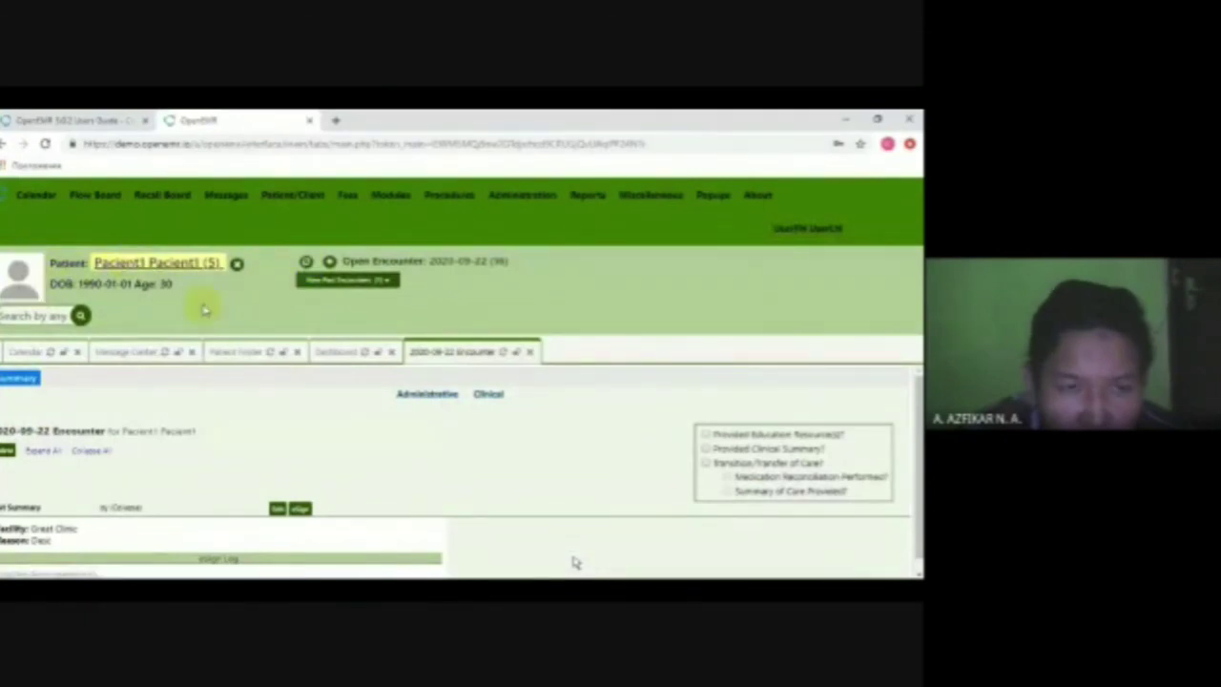
- Open Pacient1's dashboard and scroll to the Allergies, Medications and Immunizations panels
click(336, 351)
scroll(604, 453, down, 5)
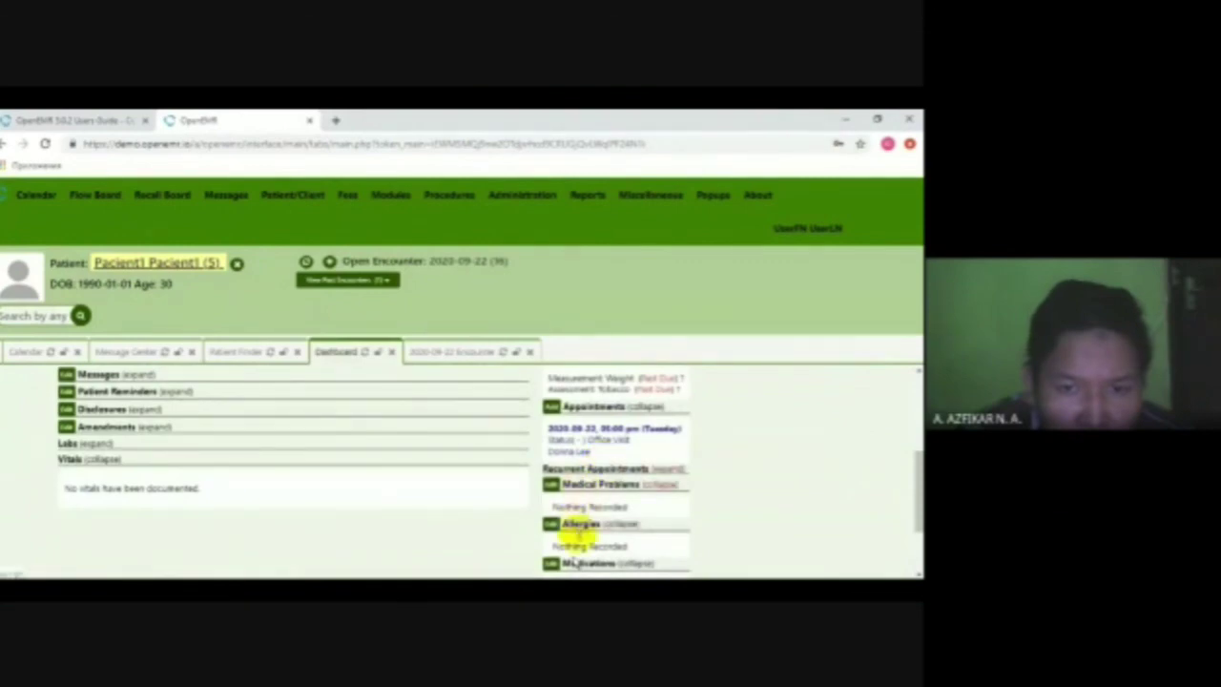
scroll(581, 505, down, 1)
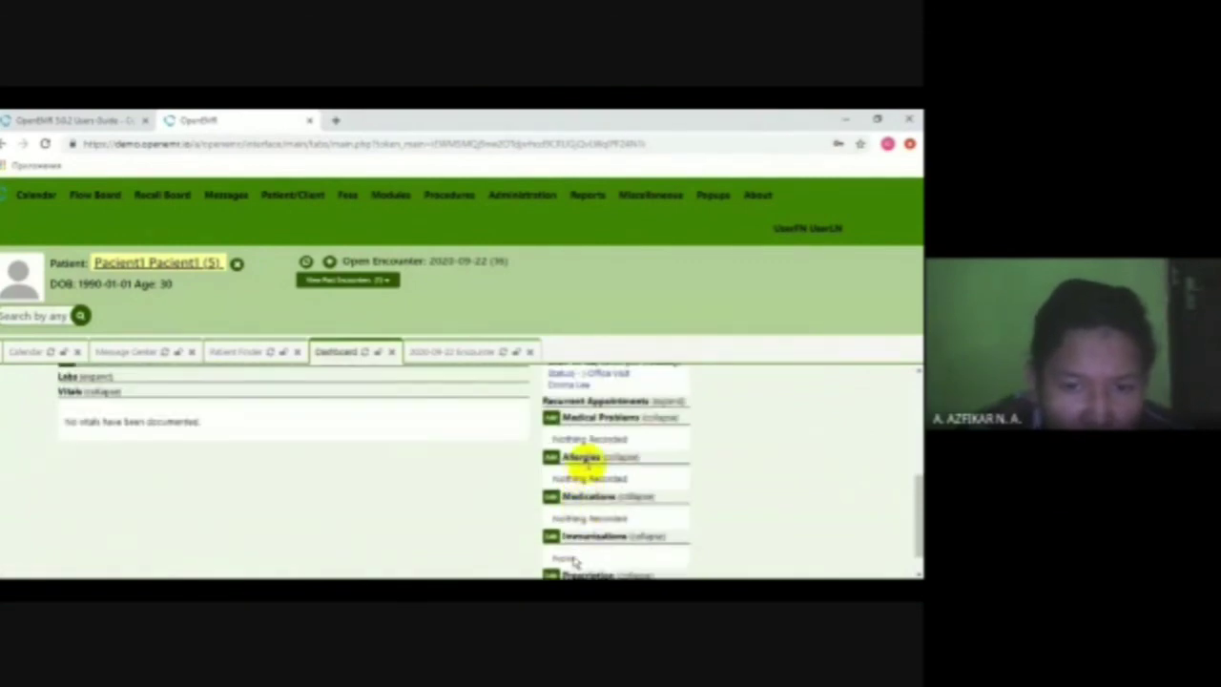